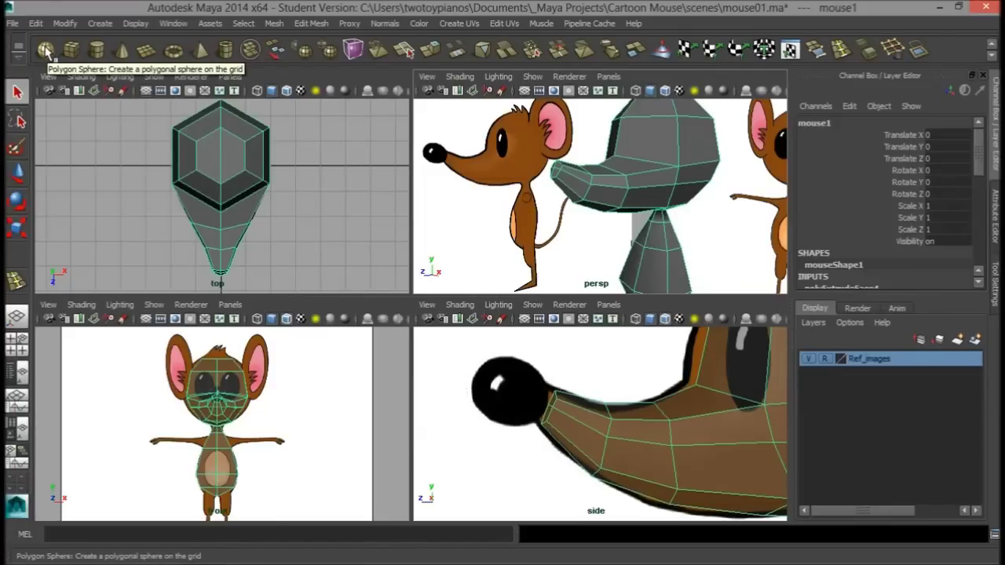
- Create a polygon sphere and move it to the tip of the mouse's snout, at about Y 2.582 and Z 4.445
left_click(99, 23)
mouse_move(141, 59)
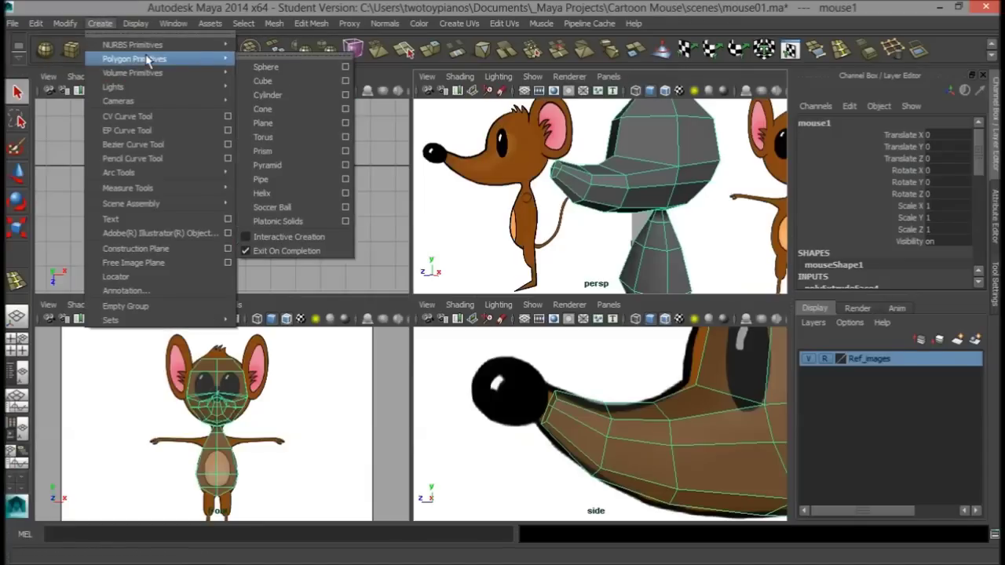
left_click(266, 67)
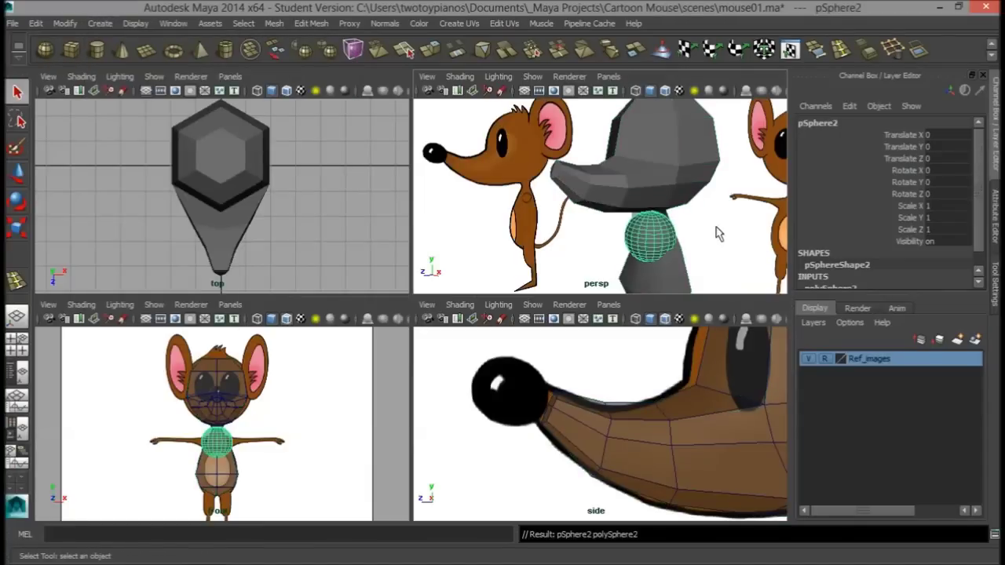
left_click_drag(616, 237, 531, 126)
left_click_drag(697, 207, 618, 227, "alt")
right_click_drag(346, 223, 589, 218, "alt")
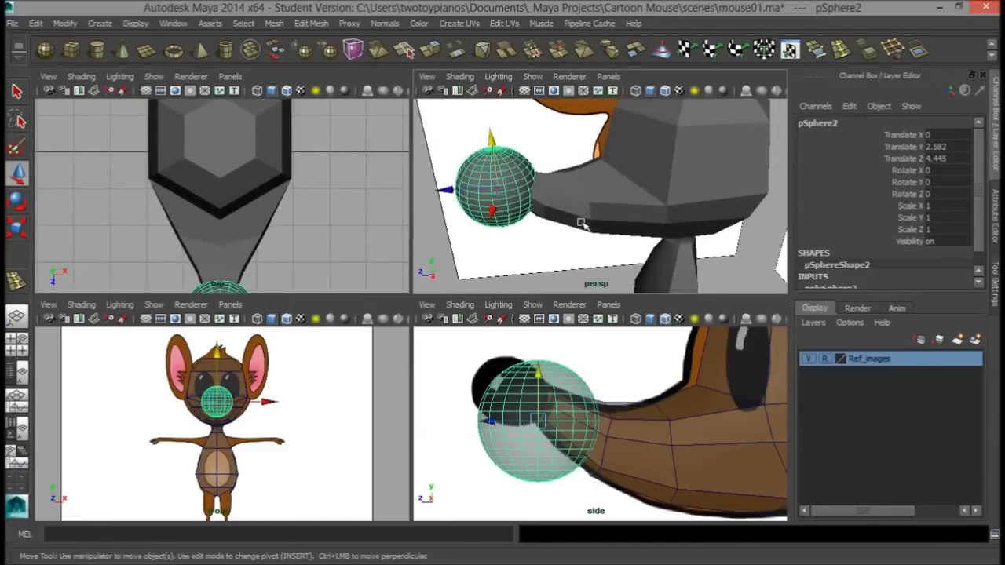
left_click_drag(589, 218, 648, 219, "alt")
- Set the sphere's subdivisions to 8 around the axis and 6 in height, and move it forward to about Z 6.624
scroll(978, 162, "down", 1)
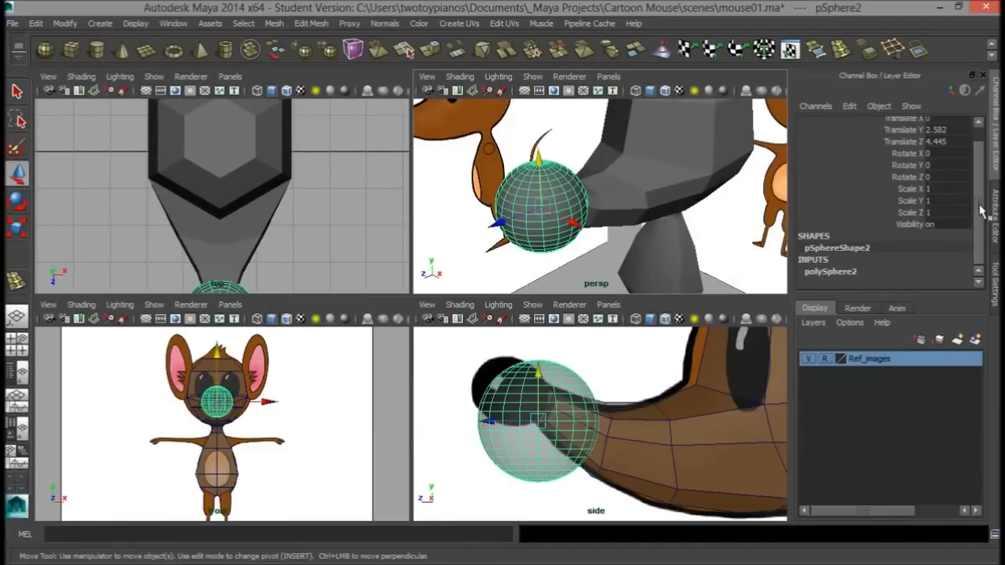
scroll(974, 196, "down", 3)
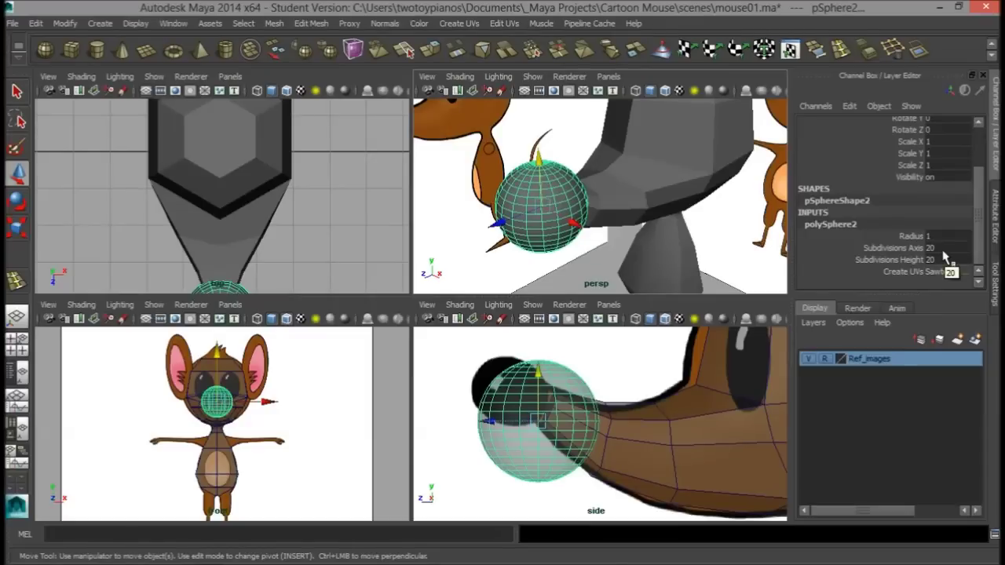
left_click(944, 248)
key("Return")
left_click(944, 259)
type("8")
key("Return")
left_click_drag(668, 212, 634, 215, "alt")
left_click_drag(549, 276, 491, 323)
- Delete the four faces that close the tip of the mouse's snout
right_click_drag(574, 244, 644, 236, "alt")
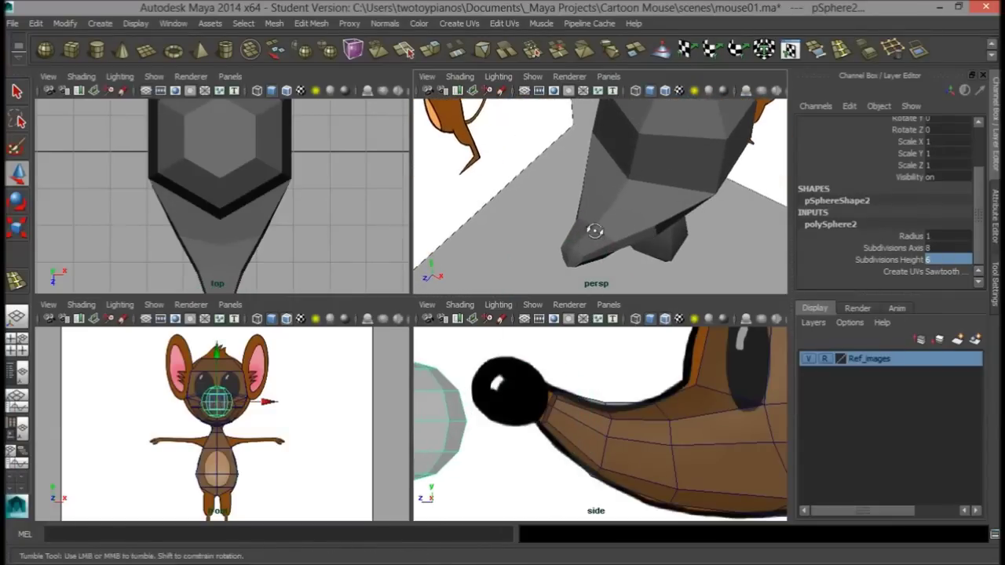
left_click_drag(595, 231, 628, 223, "alt")
right_click_drag(628, 222, 645, 231, "alt")
left_click_drag(565, 258, 589, 207, "alt")
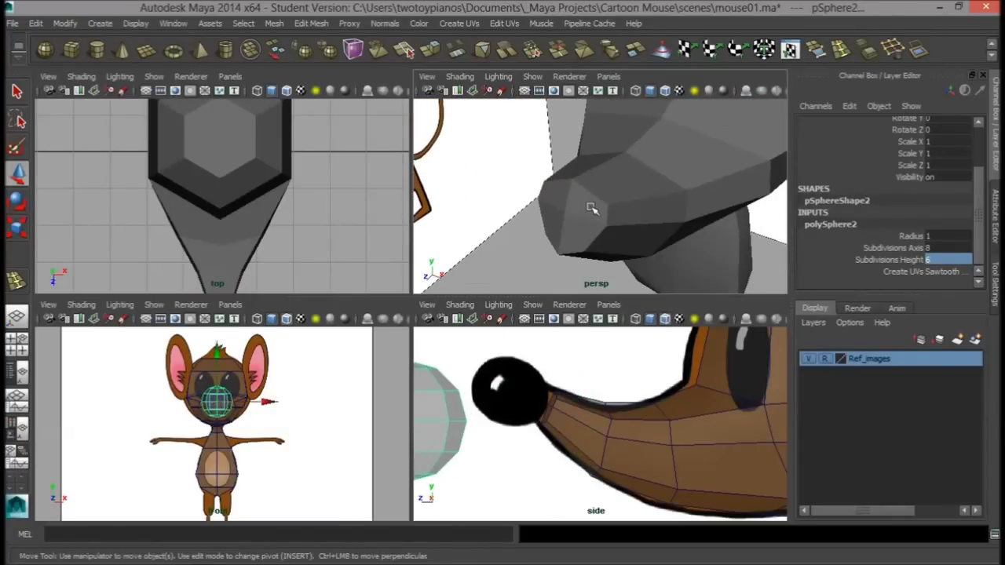
left_click(558, 194)
right_click_drag(563, 201, 570, 234)
left_click(572, 234)
left_click_drag(582, 209, 584, 203)
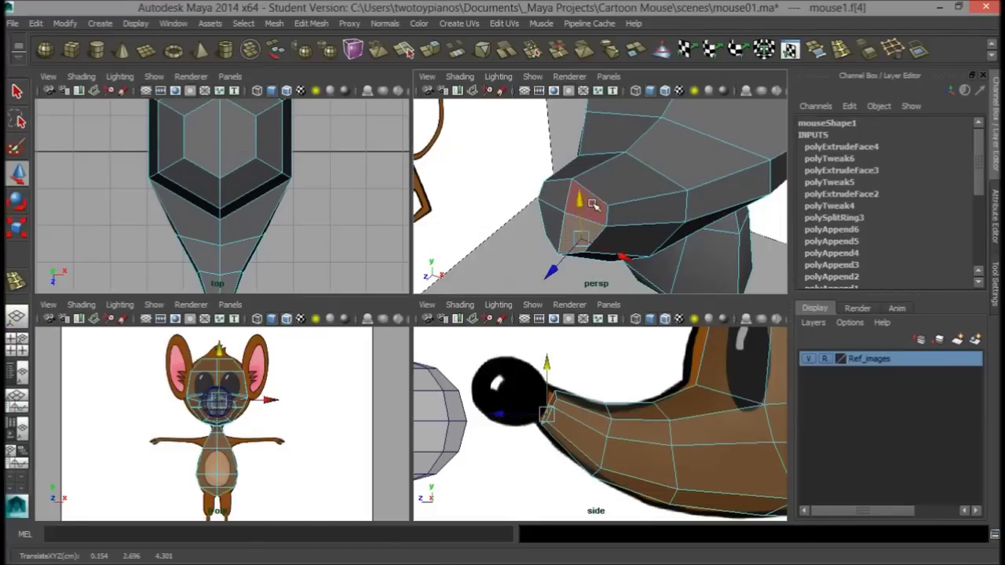
left_click(593, 205, "shift")
left_click(560, 196, "shift")
left_click(555, 217, "shift")
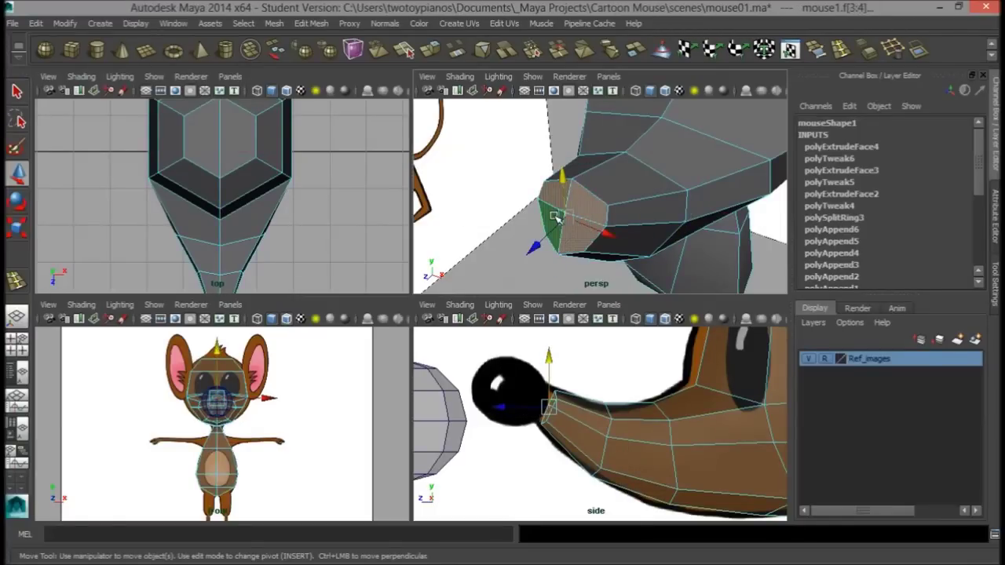
key("Delete")
- Stretch the nose sphere vertically to a Y scale of about 1.216
right_click_drag(618, 211, 569, 162, "alt")
left_click_drag(640, 173, 639, 164, "alt")
right_click_drag(554, 177, 585, 191, "alt")
left_click_drag(585, 190, 521, 182, "alt")
left_click_drag(461, 154, 554, 185, "alt")
left_click(602, 187)
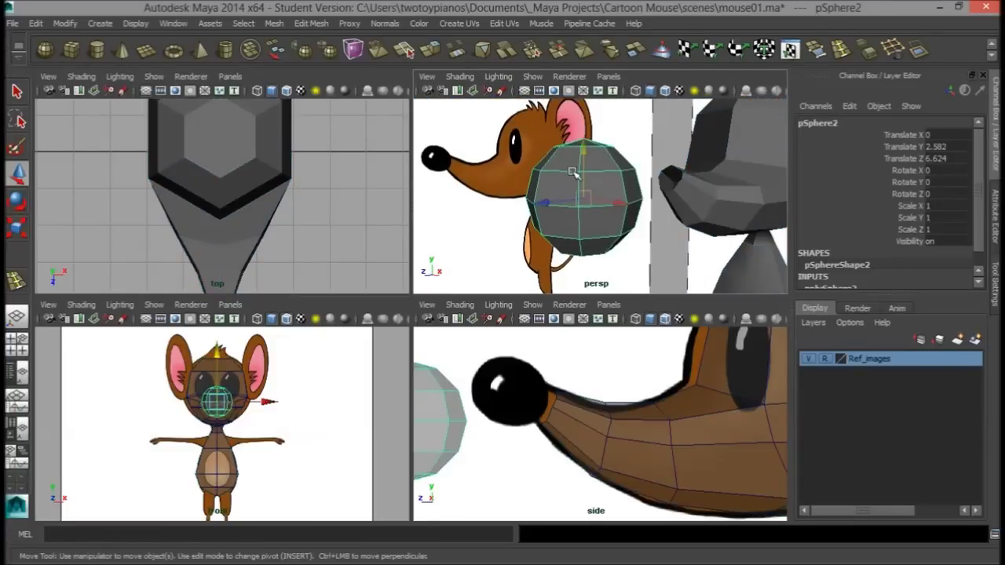
left_click_drag(640, 221, 609, 228, "alt")
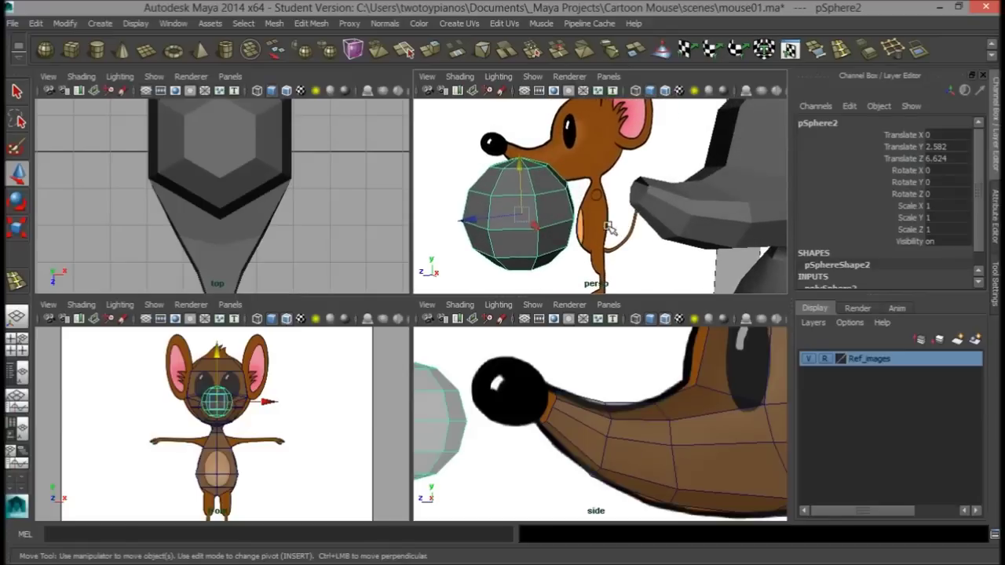
key("r")
left_click_drag(521, 153, 517, 132)
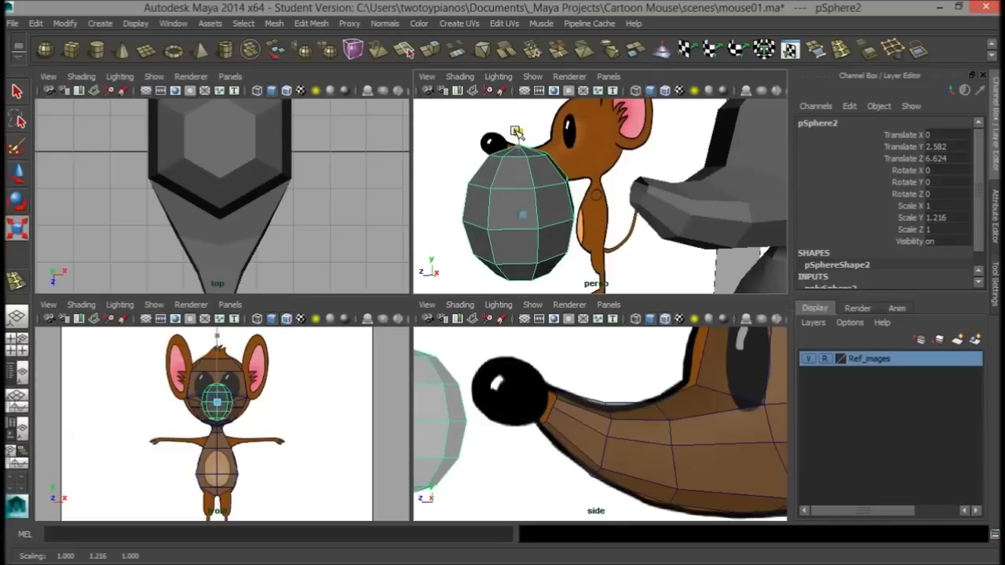
- Delete the ring of cap faces at the bottom of the nose sphere in the side view
middle_click_drag(517, 135, 530, 103, "alt")
left_click_drag(569, 194, 590, 161, "alt")
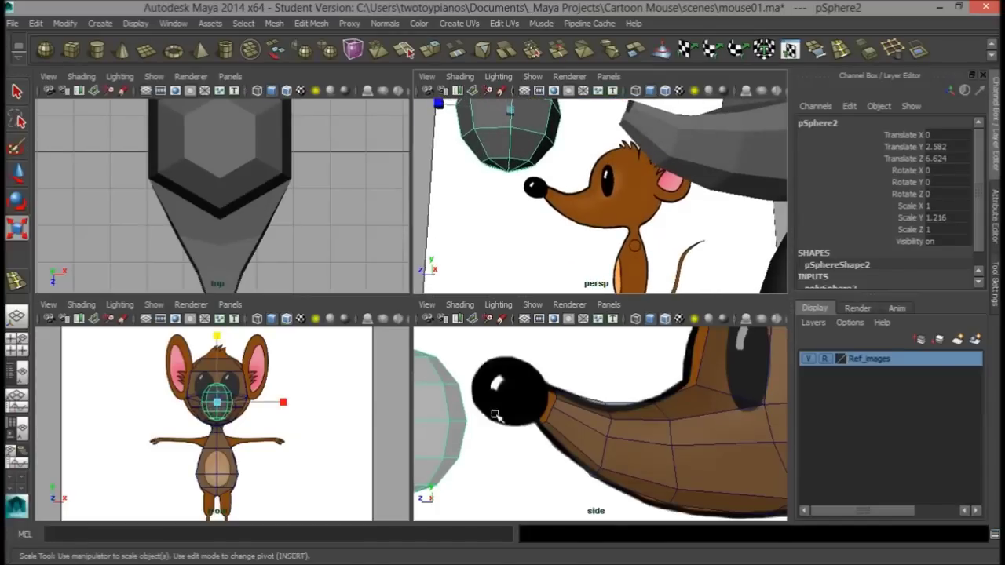
key("space")
middle_click_drag(440, 310, 677, 233, "alt")
right_click_drag(369, 242, 371, 279)
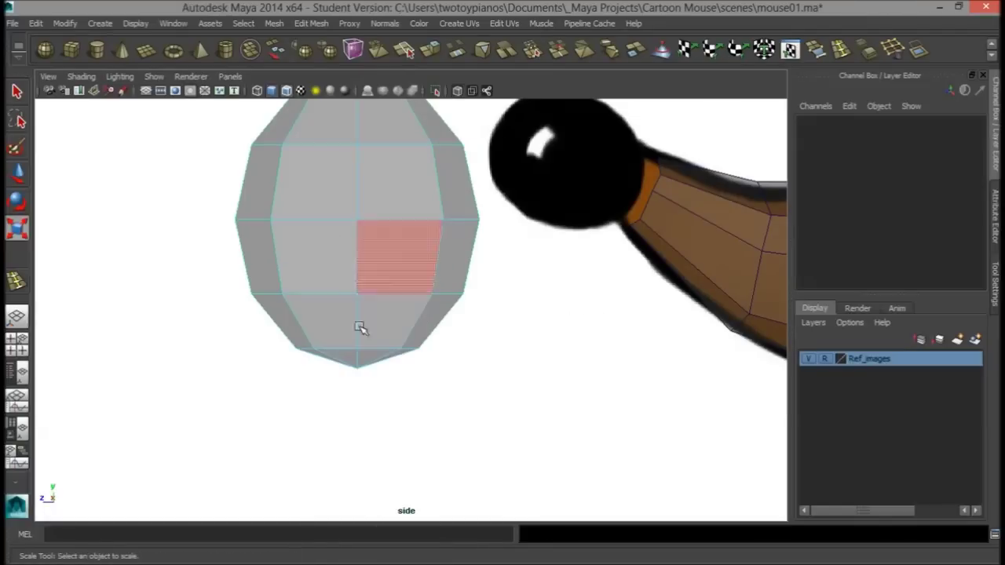
left_click_drag(288, 360, 427, 386)
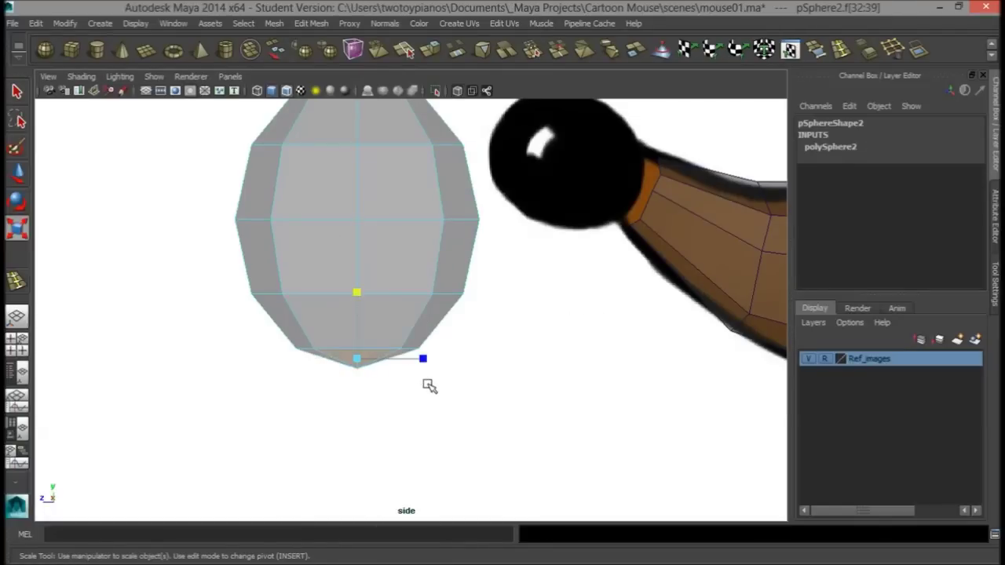
key("Delete")
- Rotate the nose sphere about 61 degrees around X so its open end faces the snout
scroll(322, 206, "down", 4)
scroll(343, 218, "up", 1)
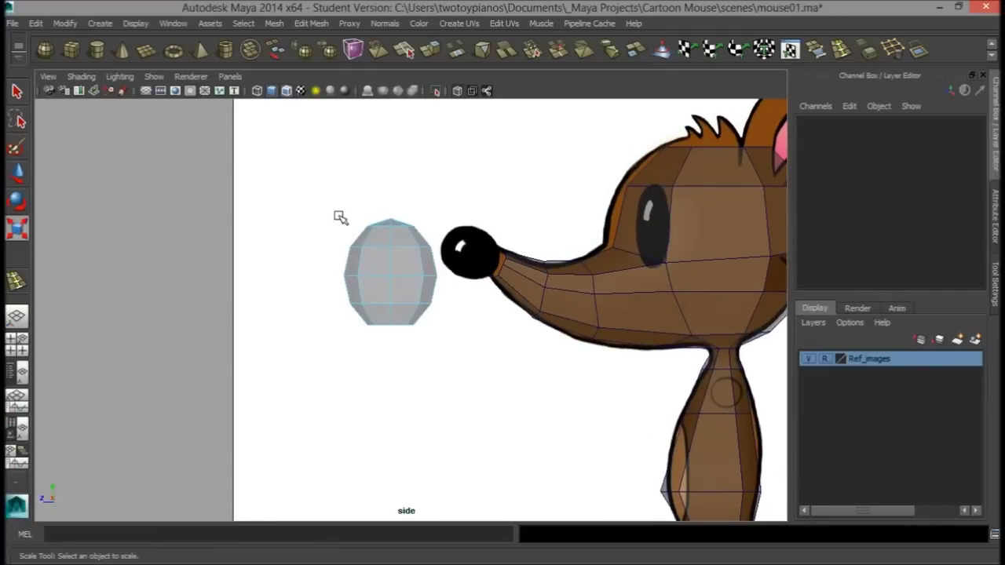
key("e")
right_click_drag(408, 242, 457, 224)
left_click(388, 269)
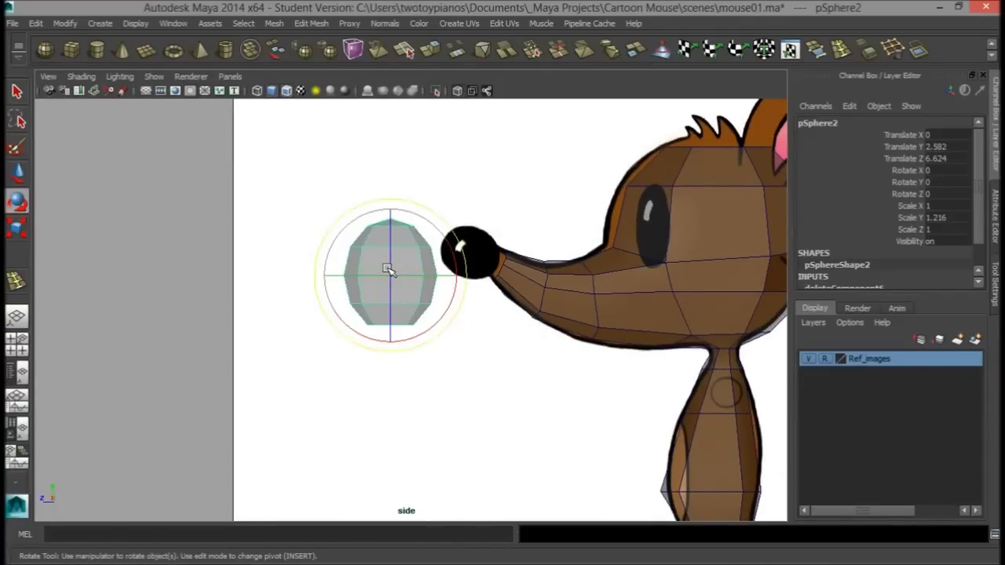
left_click_drag(427, 330, 452, 283)
- Scale the nose sphere to about 0.561, 0.683, 0.561 and place it just in front of the snout at Y 3.244, Z 5.205
key("w")
left_click_drag(393, 275, 459, 246)
key("r")
key("w")
key("r")
scroll(589, 270, "up", 4)
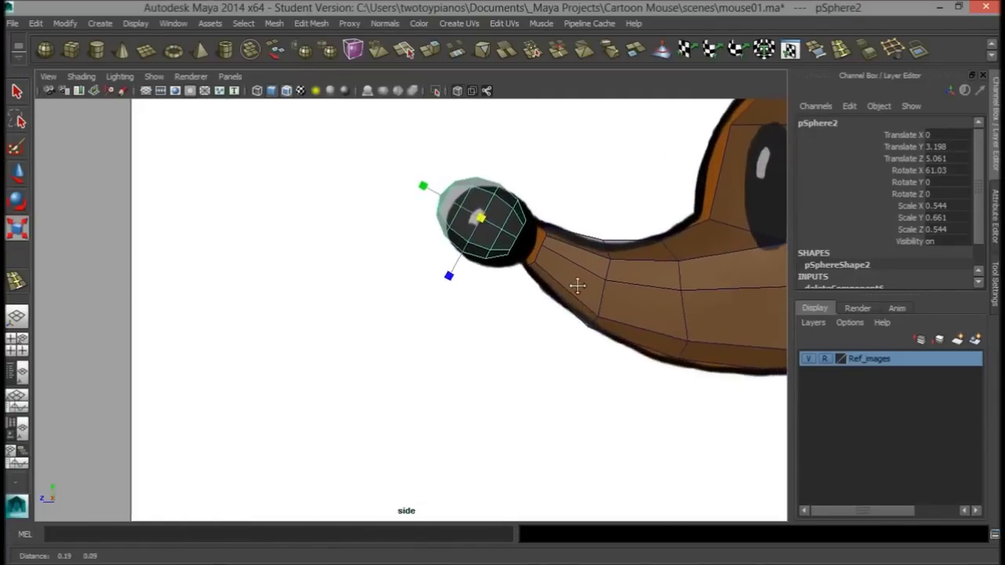
left_click_drag(439, 246, 442, 247)
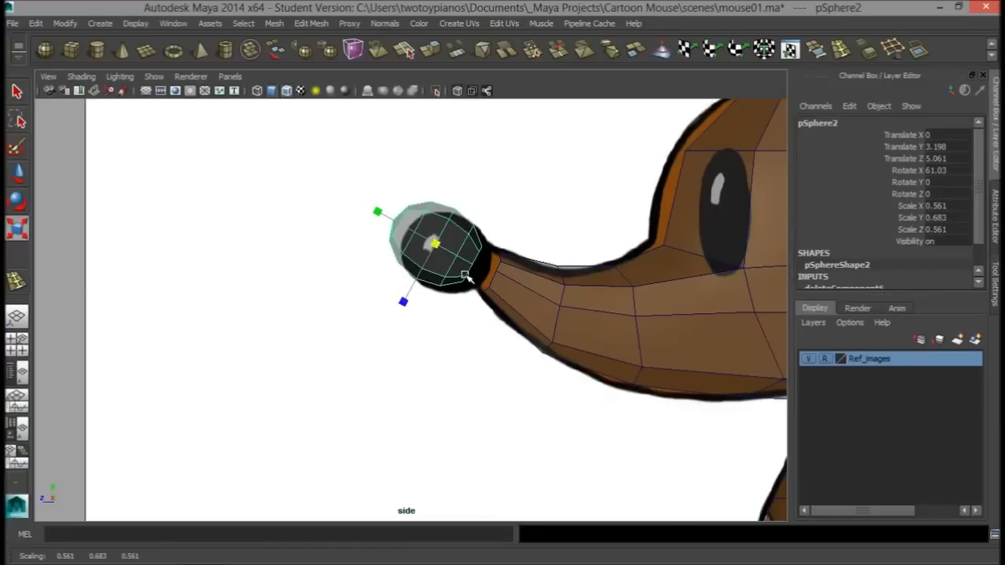
scroll(652, 278, "up", 2)
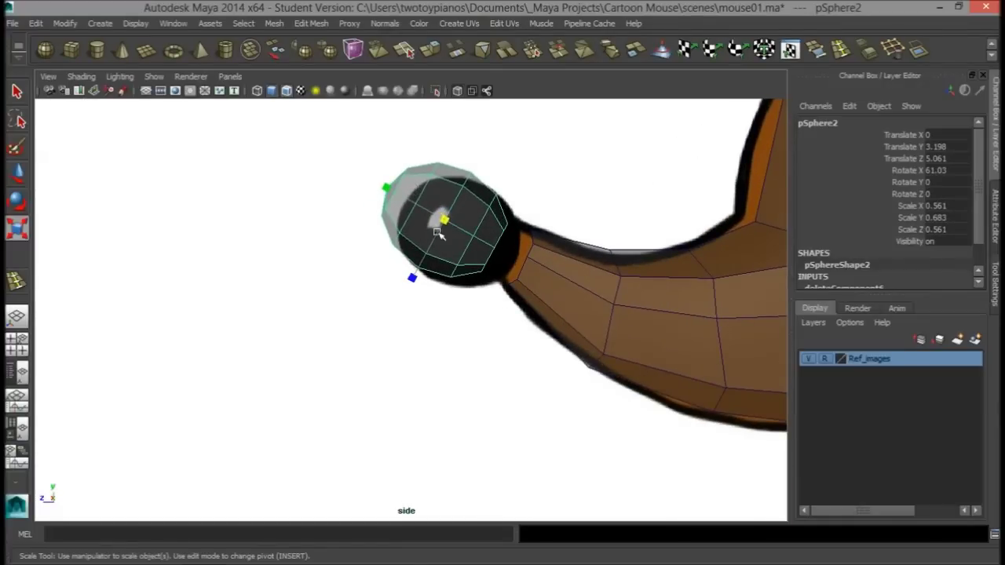
key("w")
mouse_move(445, 221)
left_mouse_down()
mouse_move(456, 231)
mouse_move(430, 227)
mouse_move(430, 214)
left_mouse_up()
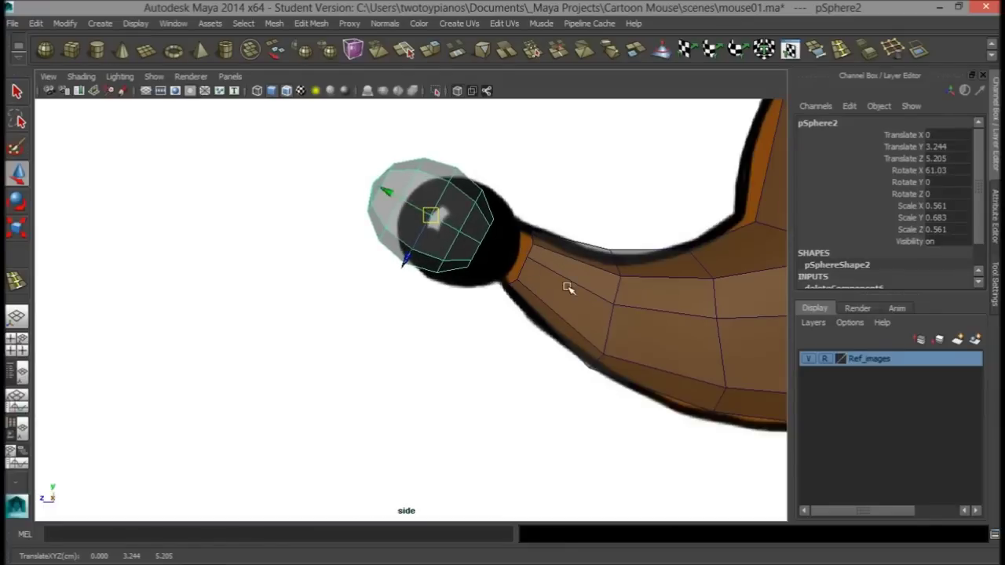
- Combine the nose sphere and the mouse body into a single mesh
key("space")
key("space")
left_click_drag(629, 205, 613, 274, "alt")
scroll(670, 244, "down", 3)
middle_click_drag(669, 245, 587, 251, "alt")
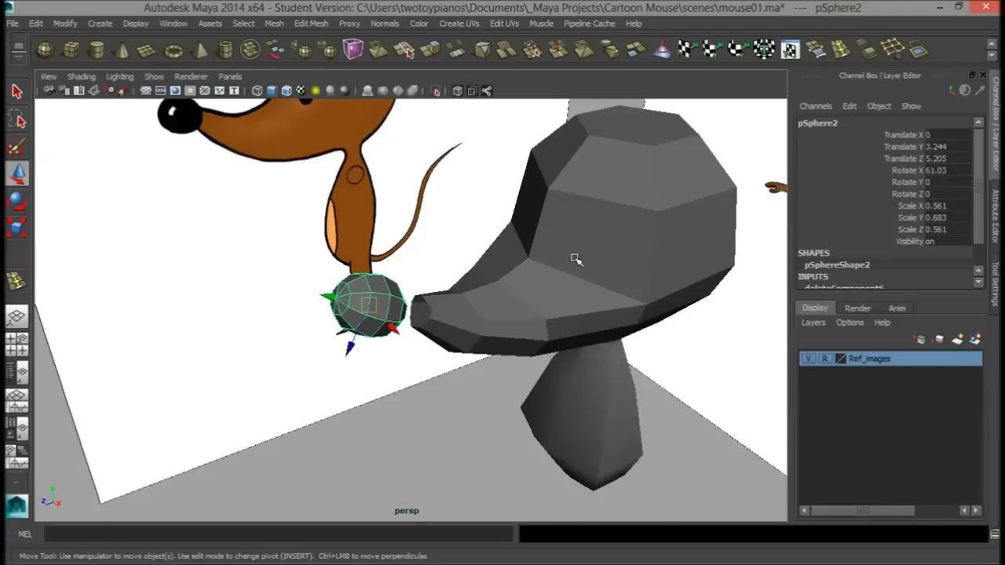
left_click(576, 259)
left_click(379, 443)
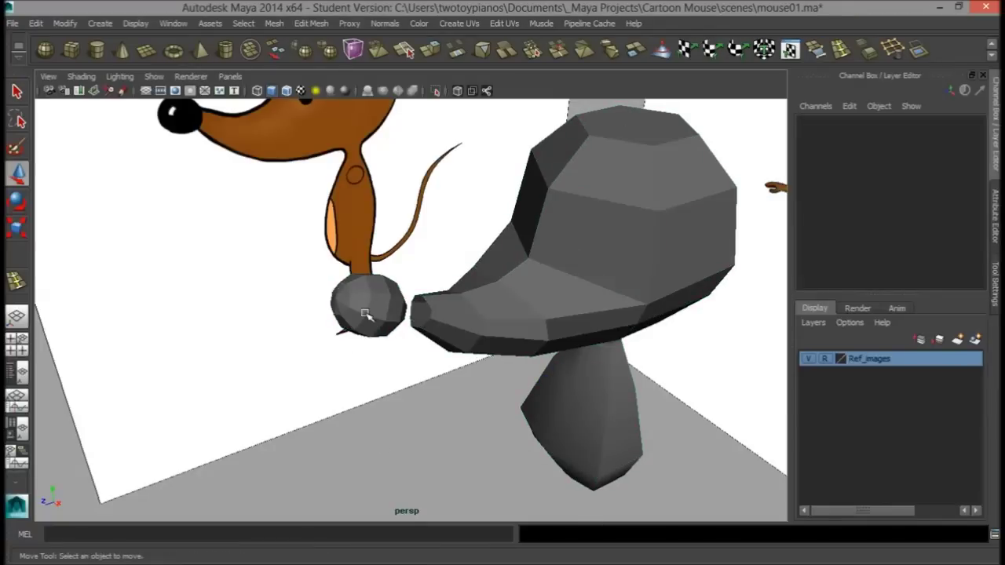
left_click(368, 314)
left_click(533, 271)
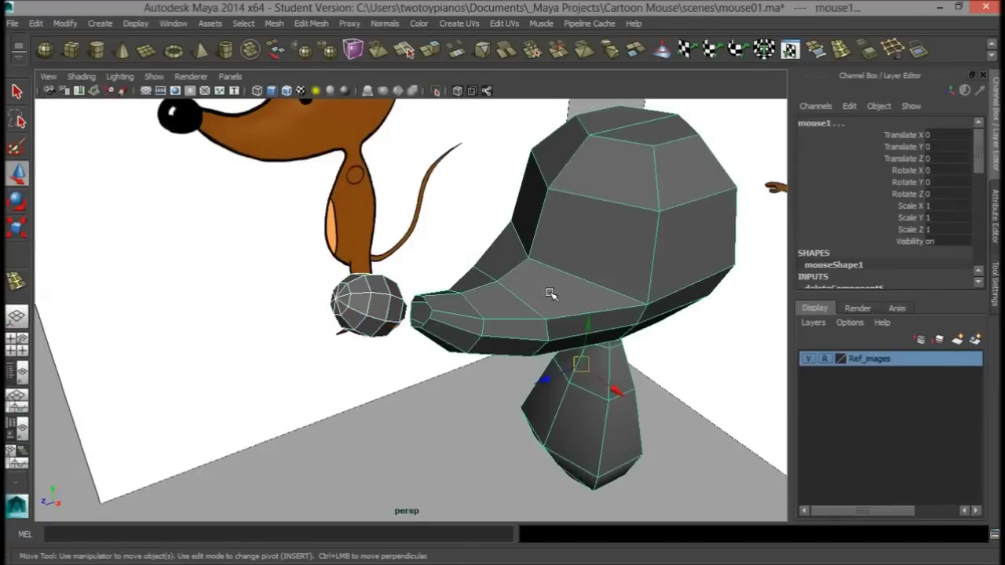
left_click(274, 23)
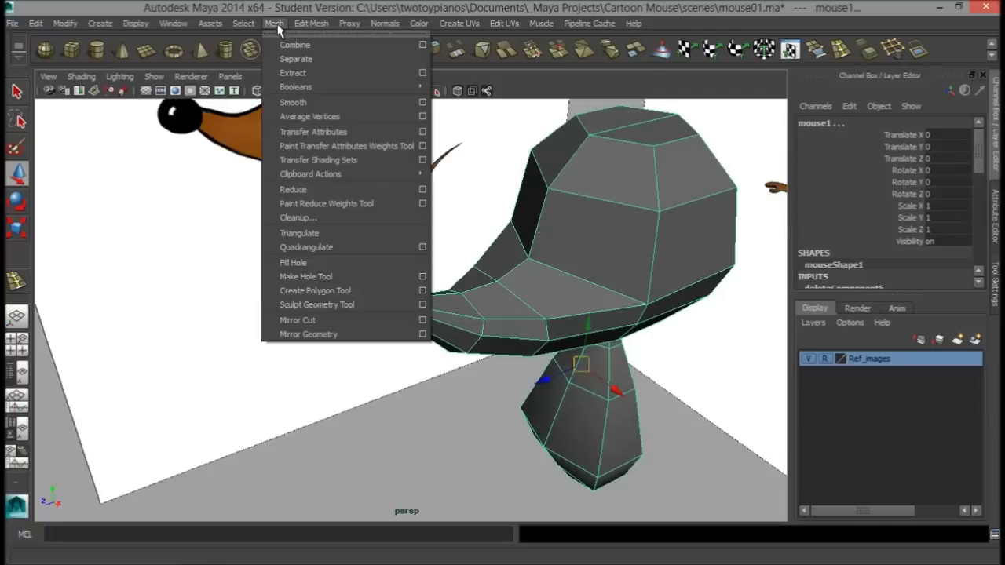
left_click(358, 46)
- Append a first polygon between the open edges of the nose and the upper side of the snout with the Append to Polygon Tool
left_click_drag(628, 303, 340, 283, "alt")
right_click_drag(341, 282, 487, 267, "alt")
middle_click_drag(487, 267, 668, 291, "alt")
left_click_drag(667, 291, 621, 149, "alt")
left_click_drag(695, 280, 404, 294, "alt")
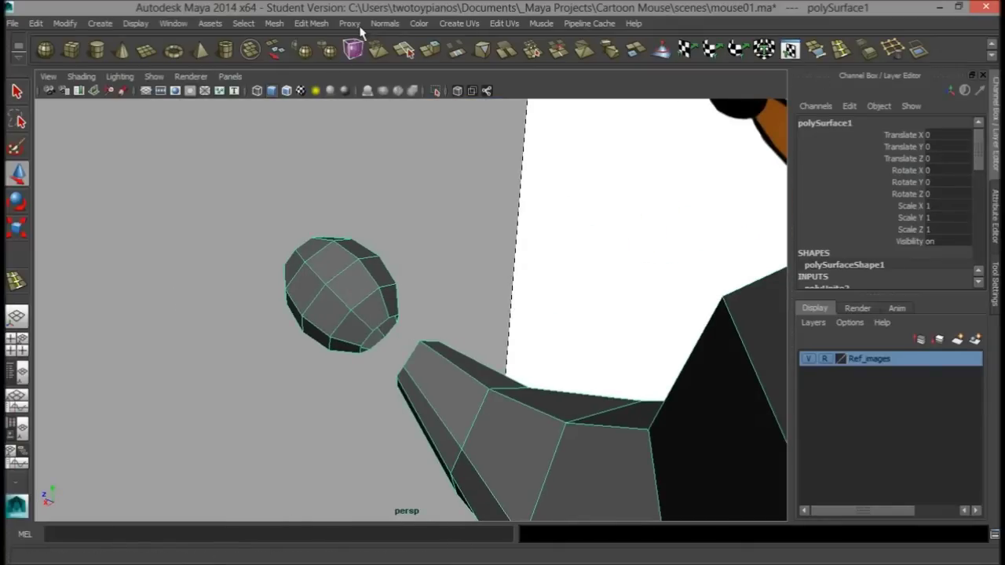
left_click(326, 24)
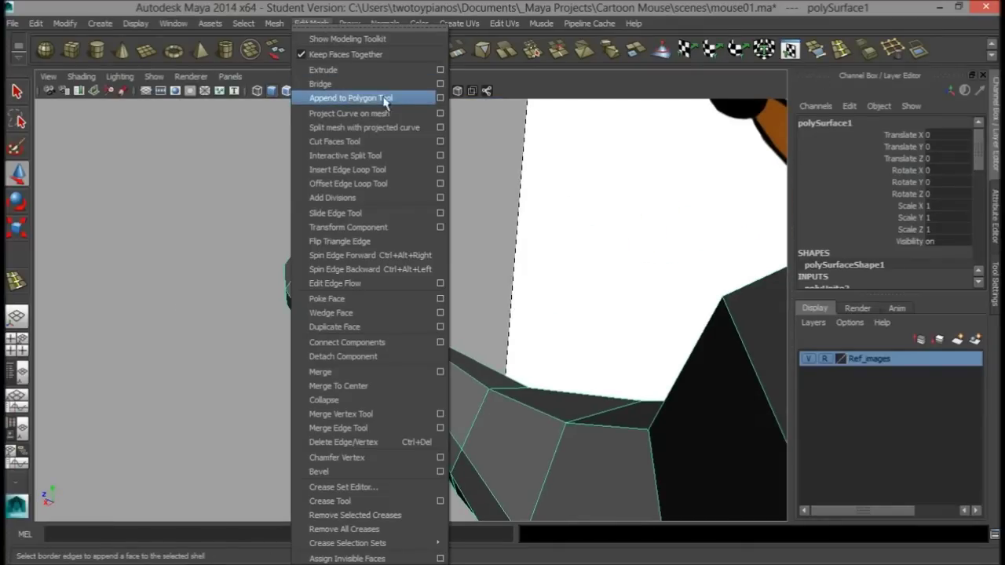
left_click(433, 98)
left_click_drag(424, 317, 503, 314, "alt")
scroll(448, 314, "down", 3)
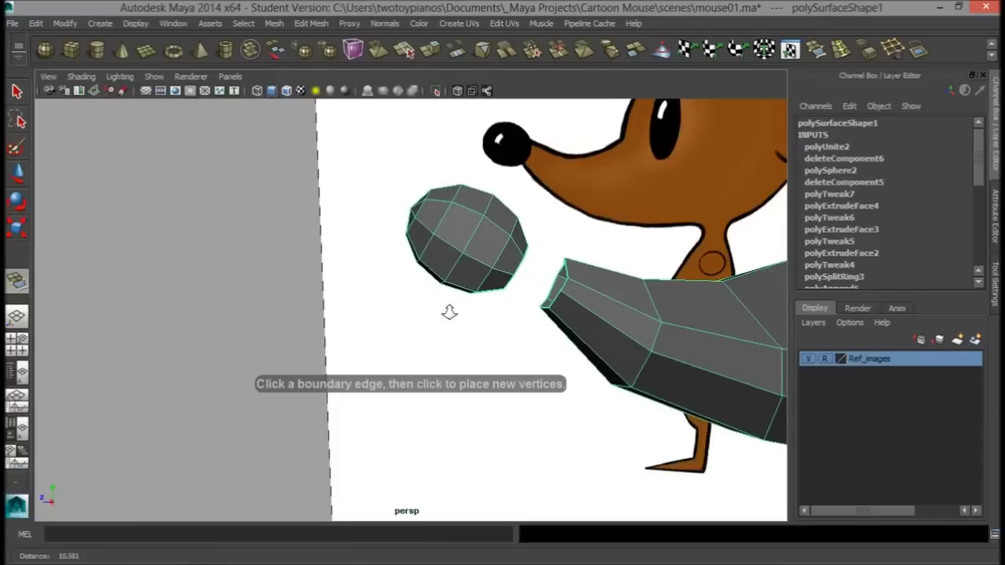
middle_click_drag(588, 278, 405, 289, "alt")
scroll(406, 289, "up", 4)
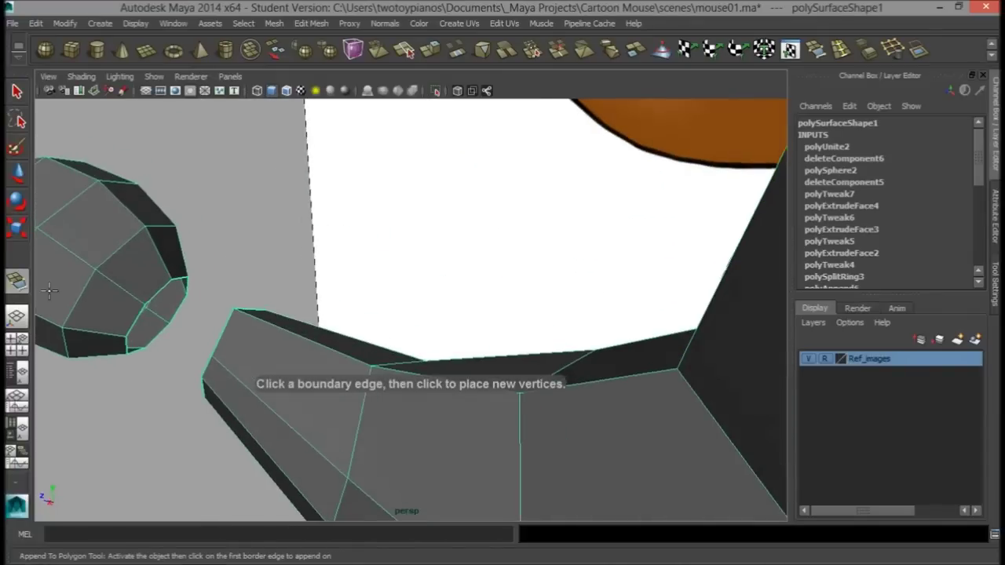
left_click(160, 289)
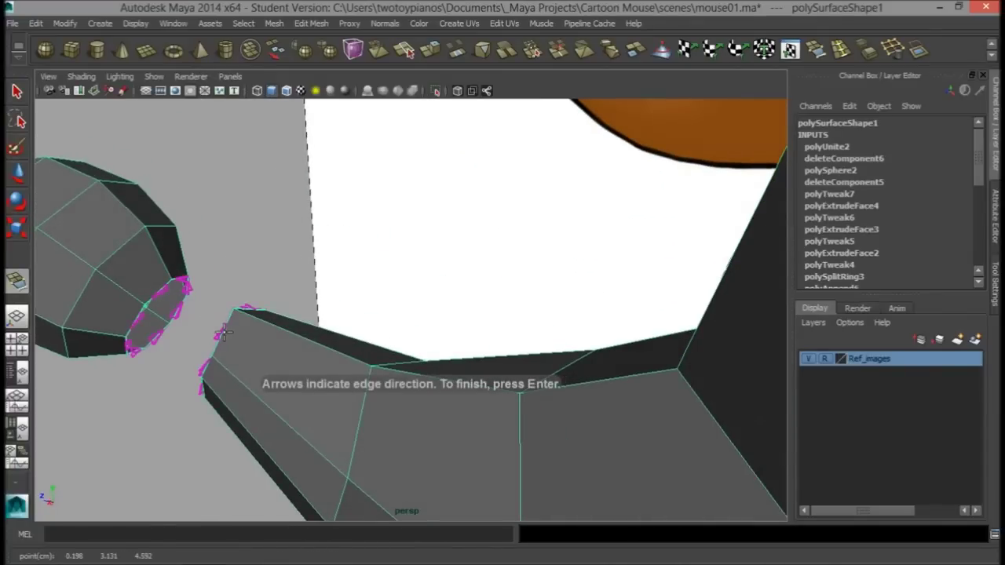
left_click(223, 333)
key("Return")
- Append two more polygons between nose and snout, continuing down the side from the first connecting face
left_click_drag(169, 365, 197, 343, "alt")
left_click(175, 285)
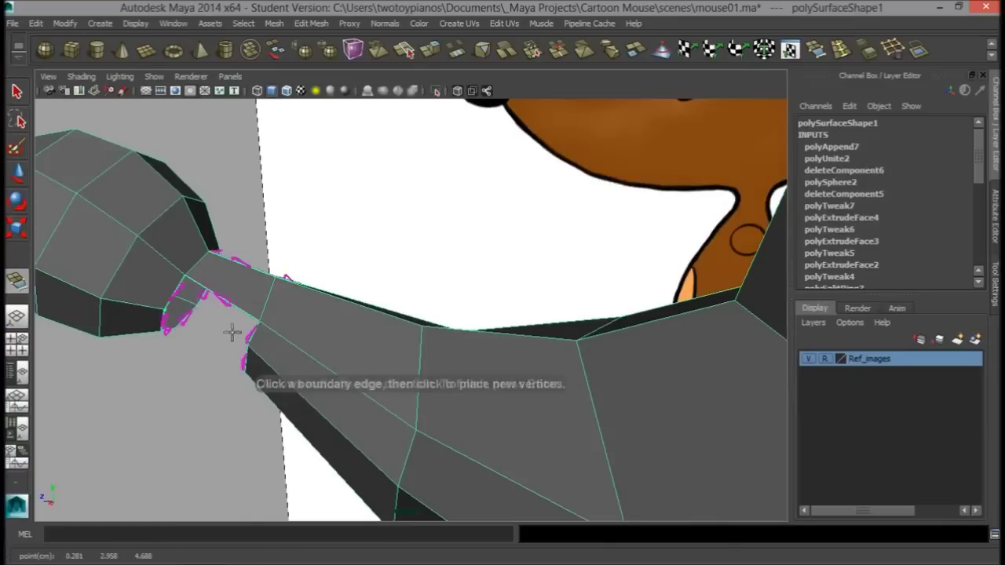
left_click(238, 332)
key("Return")
left_click_drag(180, 325, 203, 181, "alt")
left_click(198, 174)
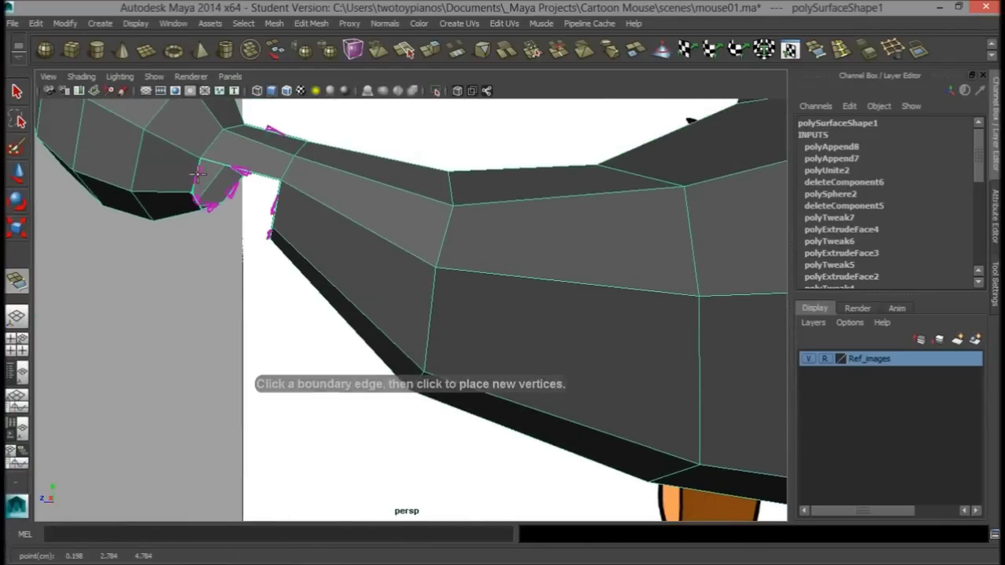
left_click(276, 206)
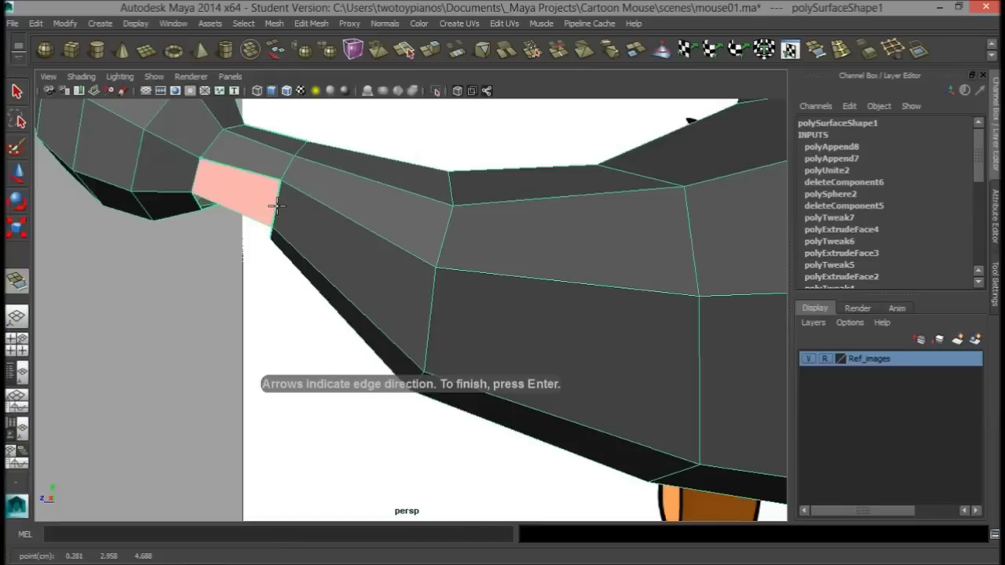
key("Return")
- Append a polygon between nose and snout at the underside, directly below the last connecting face
left_click_drag(246, 243, 259, 346, "alt")
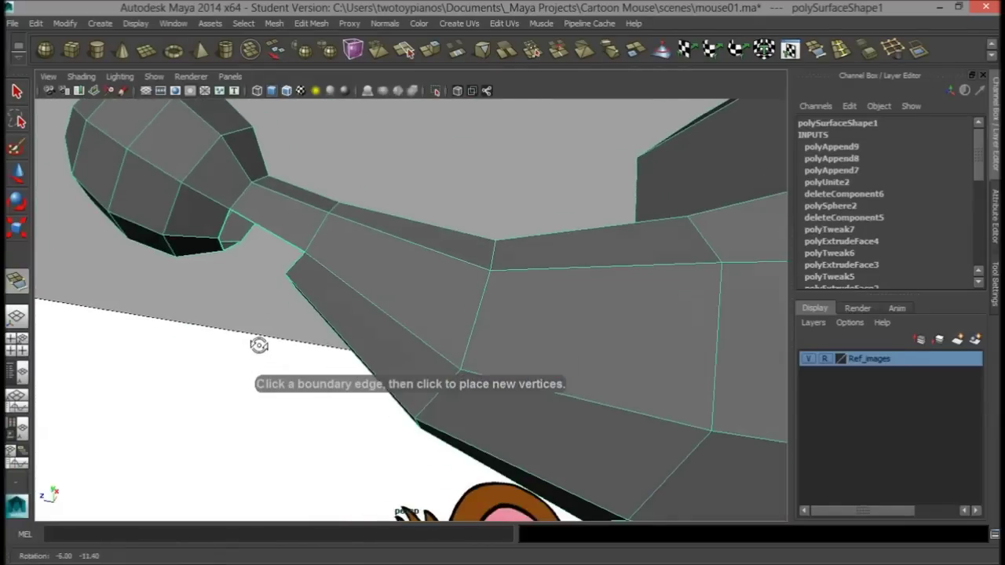
left_click(224, 225)
left_click(291, 265)
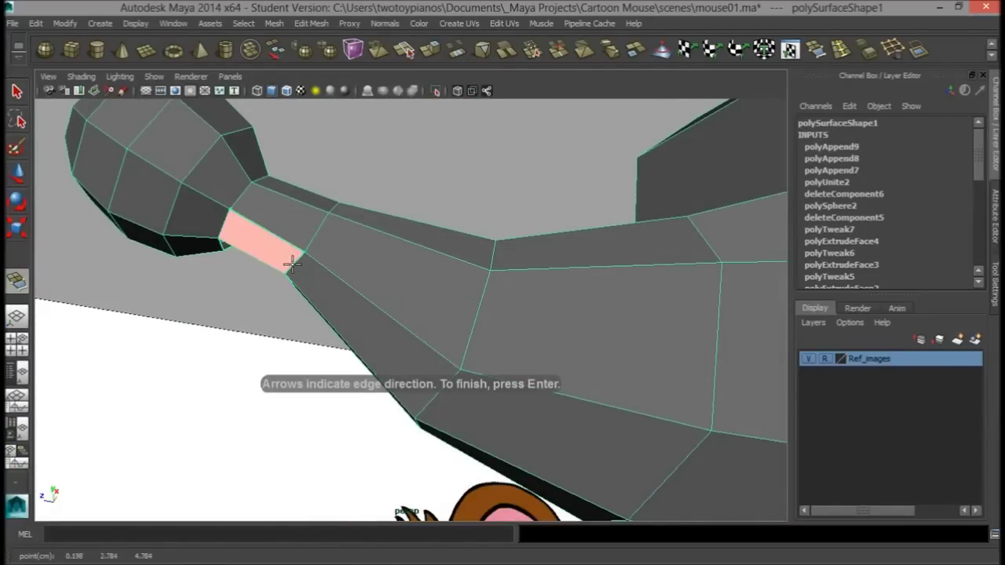
key("Return")
- Append two more polygons between nose and snout, continuing from the underside up the opposite side
left_click_drag(254, 283, 363, 255, "alt")
left_click(556, 168)
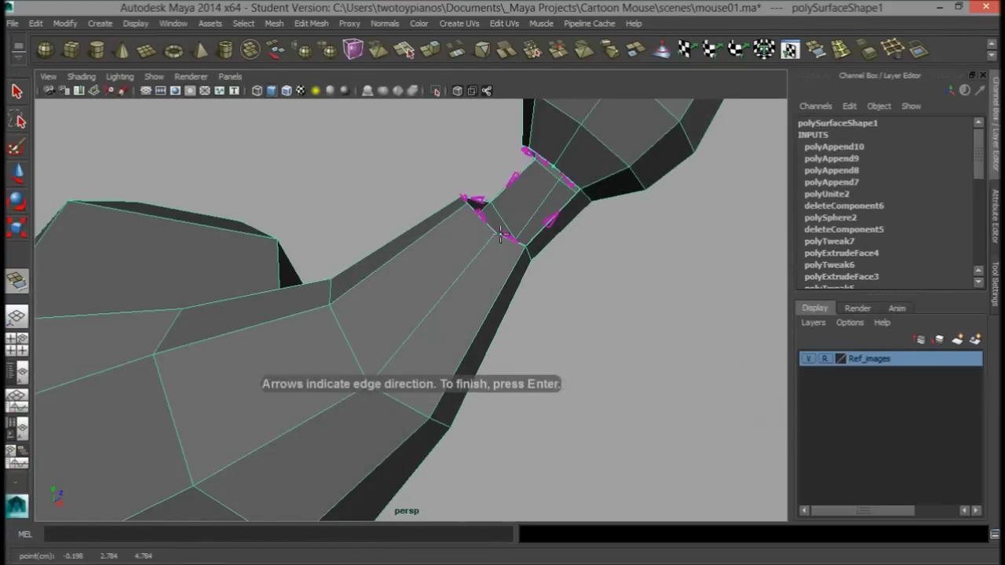
left_click(505, 239)
key("Return")
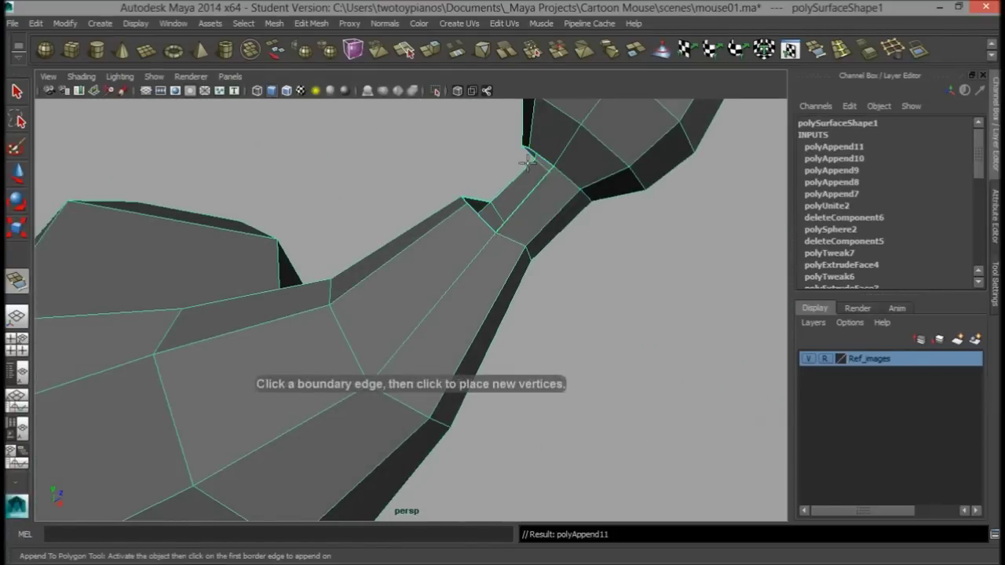
left_click(481, 214)
left_click(479, 214)
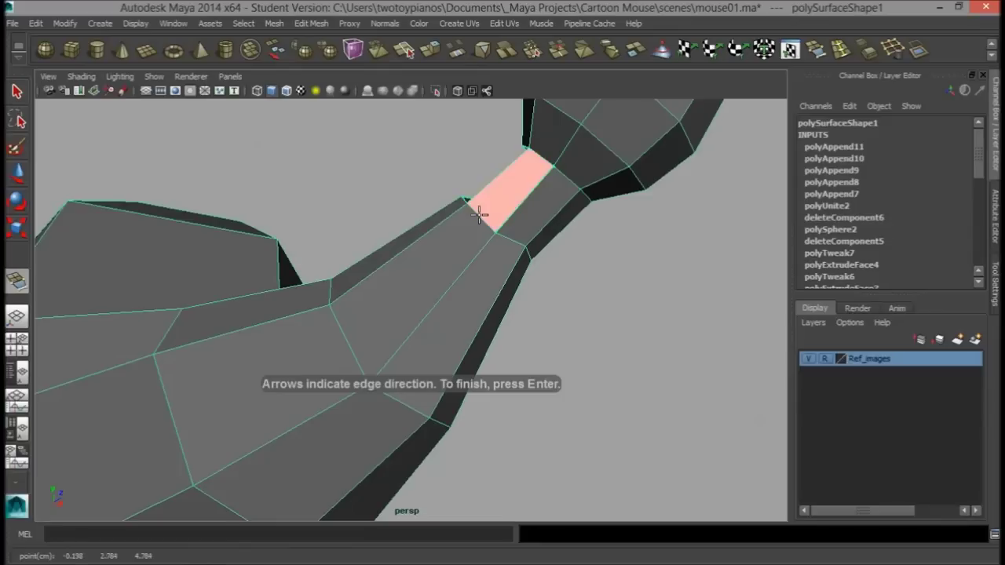
key("Return")
- Append the last two polygons between nose and snout, closing the remaining gap on the upper part of the opposite side
left_click_drag(480, 215, 624, 280, "alt")
middle_click_drag(626, 280, 399, 211, "alt")
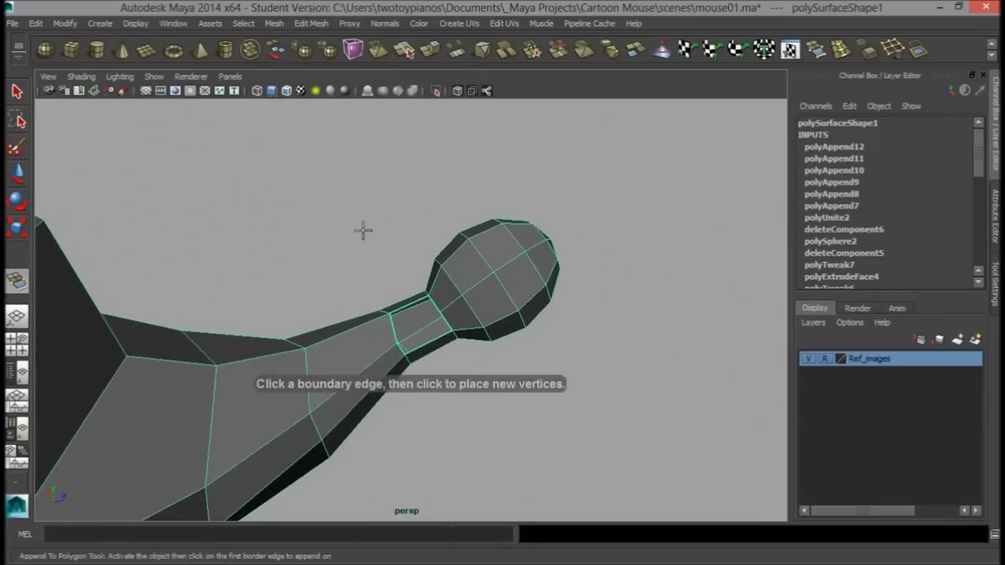
right_click_drag(361, 231, 529, 300, "alt")
left_click_drag(529, 299, 479, 236, "alt")
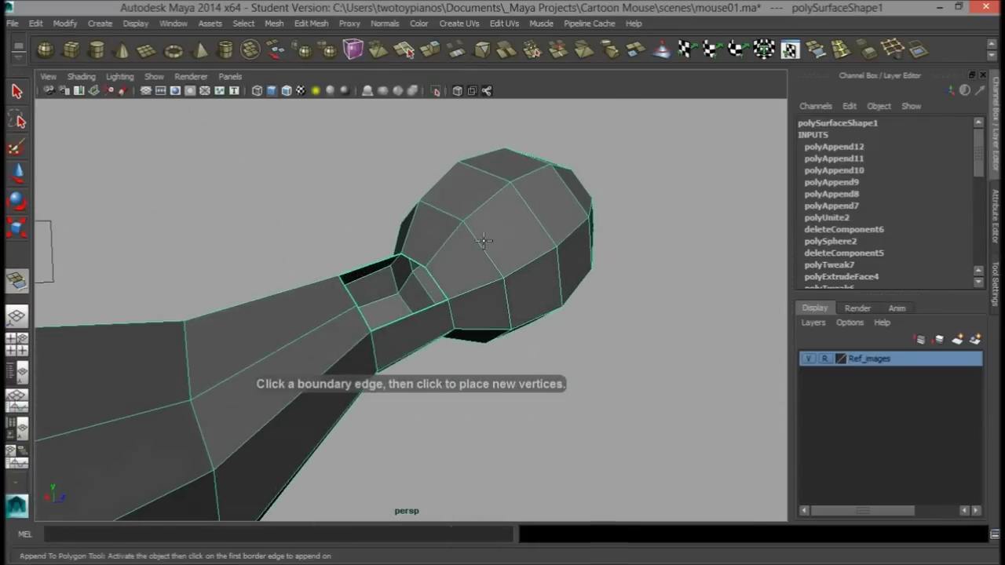
left_click(436, 278)
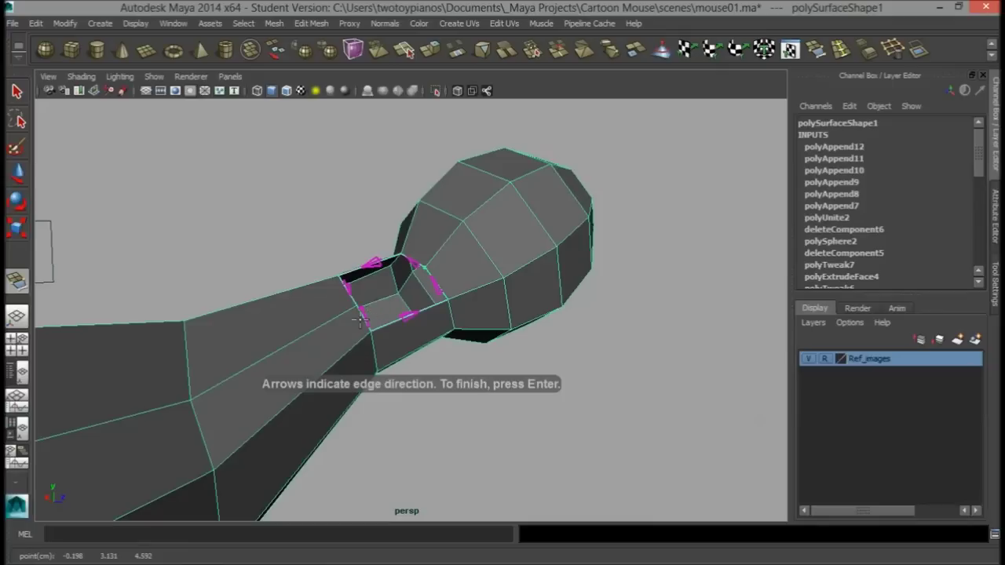
left_click(362, 317)
key("Return")
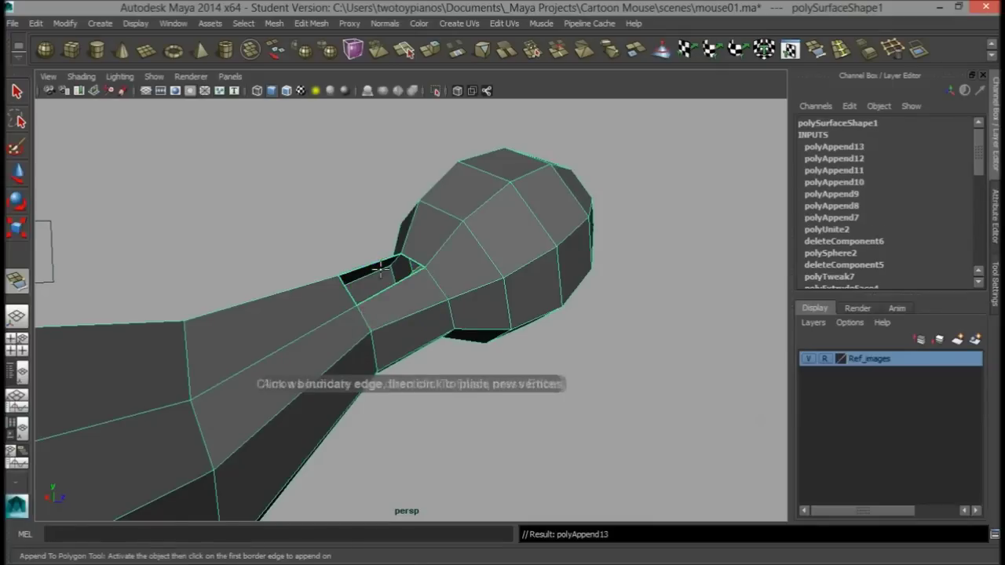
left_click_drag(363, 316, 369, 282, "alt")
right_click_drag(369, 283, 382, 220, "alt")
left_click(402, 208)
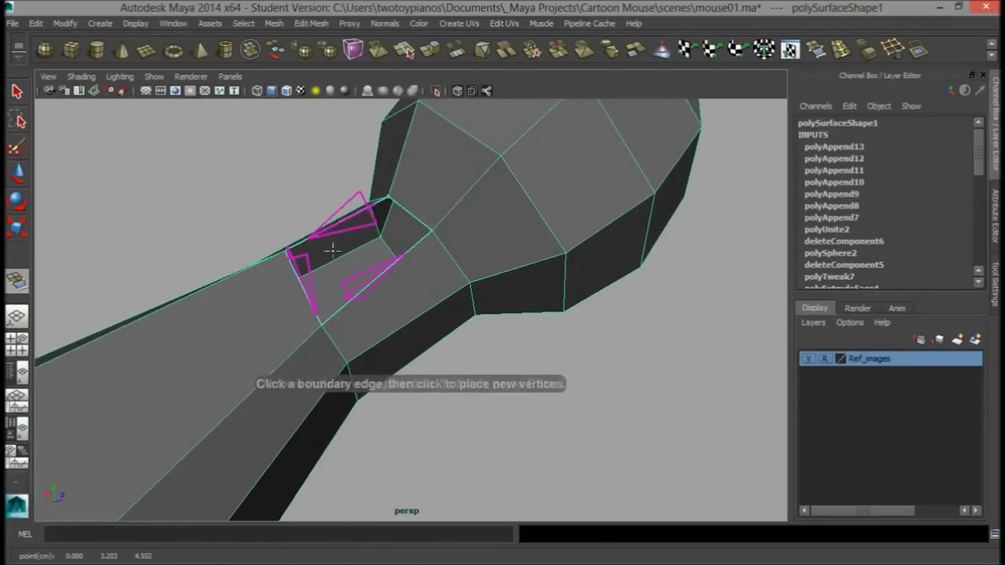
left_click(297, 281)
key("Return")
- Select all the nose's vertices in the side view and move them back and slightly down onto the reference nose
left_click_drag(570, 260, 560, 292, "alt")
right_click_drag(667, 295, 556, 313, "alt")
left_click_drag(557, 312, 118, 322, "alt")
key("space")
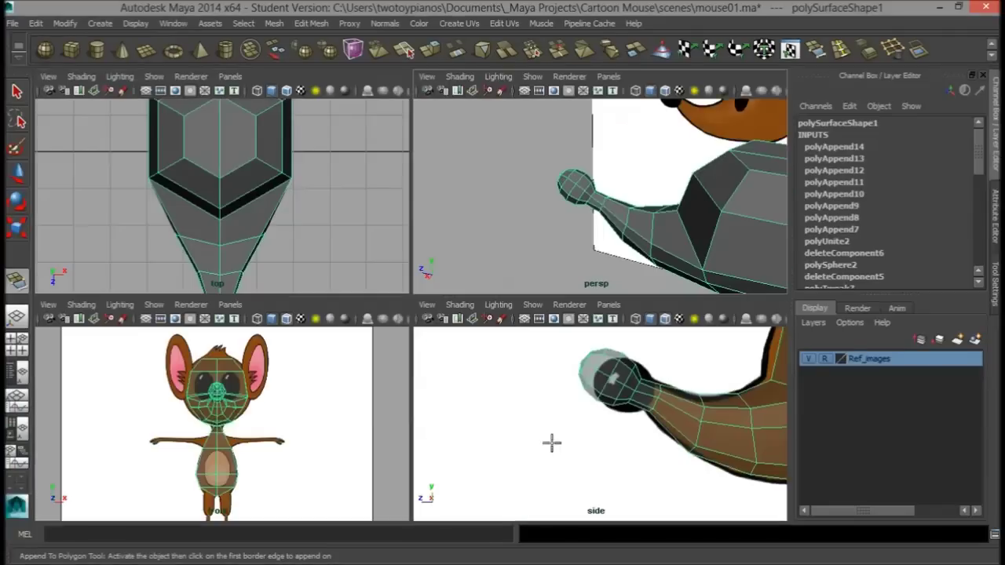
key("space")
right_click_drag(461, 352, 416, 377, "alt")
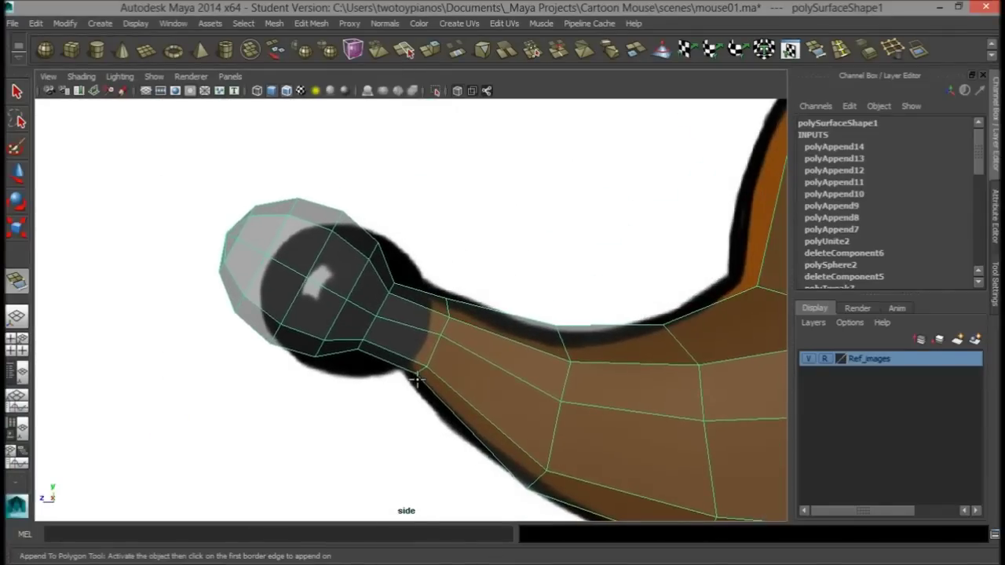
key("q")
right_click_drag(336, 242, 263, 238)
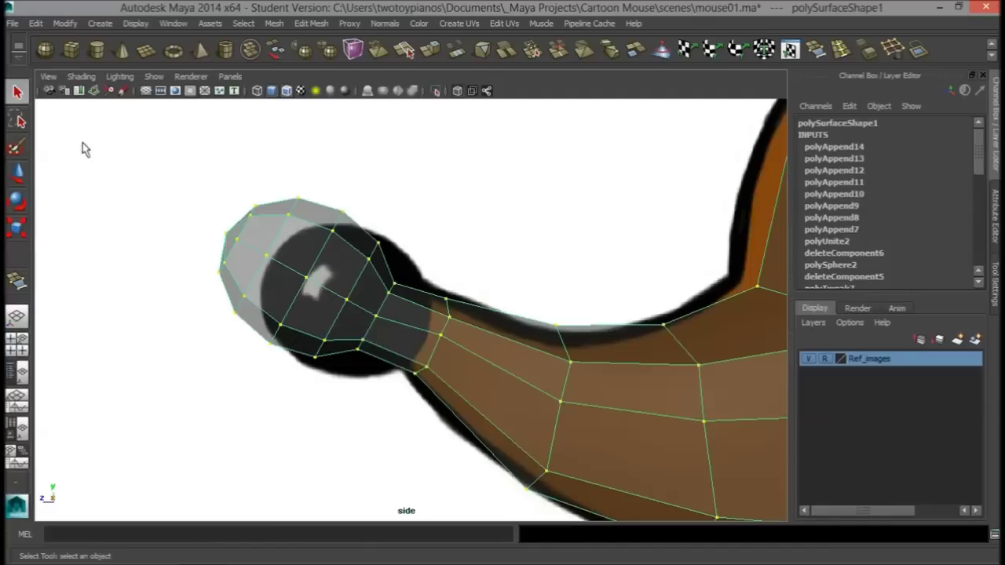
left_click(9, 120)
mouse_move(316, 172)
left_mouse_down()
mouse_move(201, 198)
mouse_move(195, 320)
mouse_move(344, 393)
mouse_move(414, 326)
mouse_move(429, 208)
left_mouse_up()
key("w")
left_click_drag(303, 281, 342, 298)
- Move the vertices of the snout ring behind the nose in the side view so the ring sits closer to the nose
right_click_drag(303, 310, 540, 315, "alt")
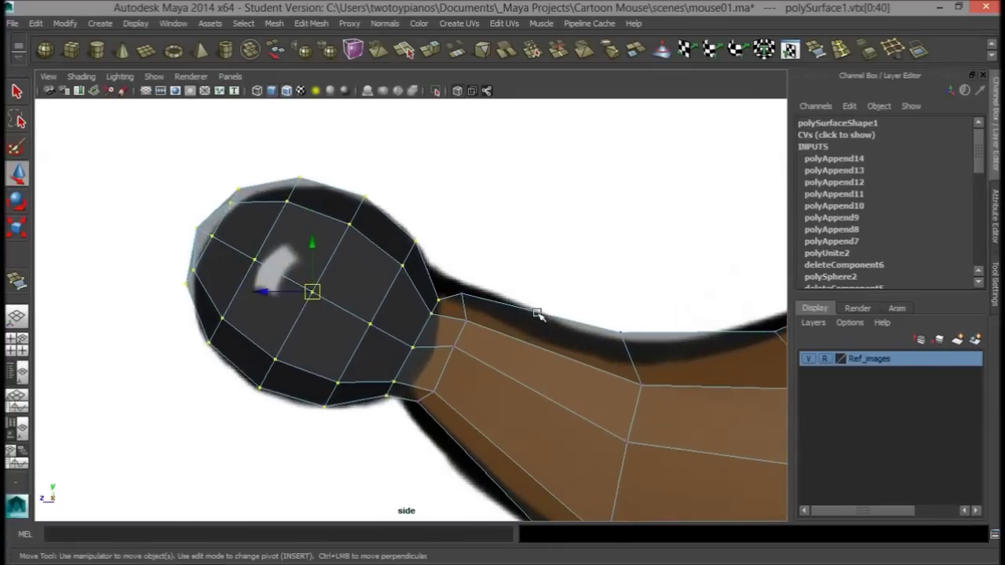
middle_click_drag(533, 309, 492, 254, "alt")
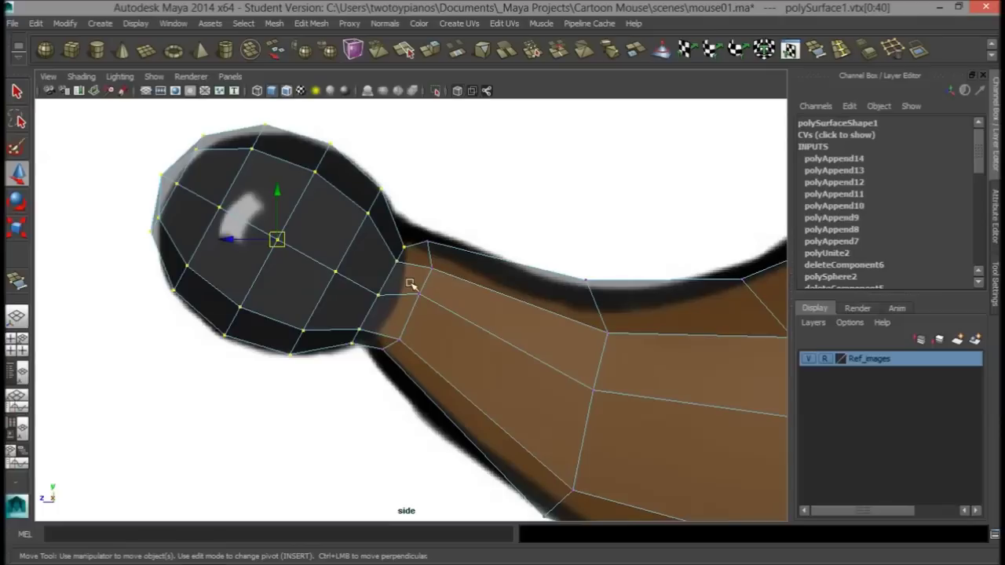
left_click_drag(433, 308, 407, 350)
left_click_drag(400, 340, 388, 337)
left_click_drag(418, 234, 424, 266)
left_click(419, 304)
left_click_drag(418, 303, 425, 274)
left_click(459, 273)
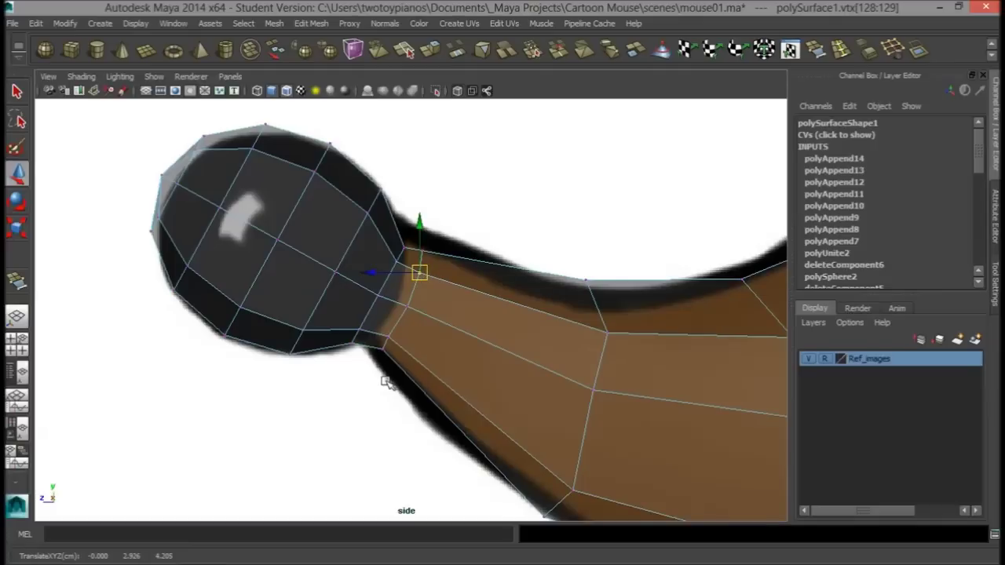
left_click(384, 340)
left_click(489, 227)
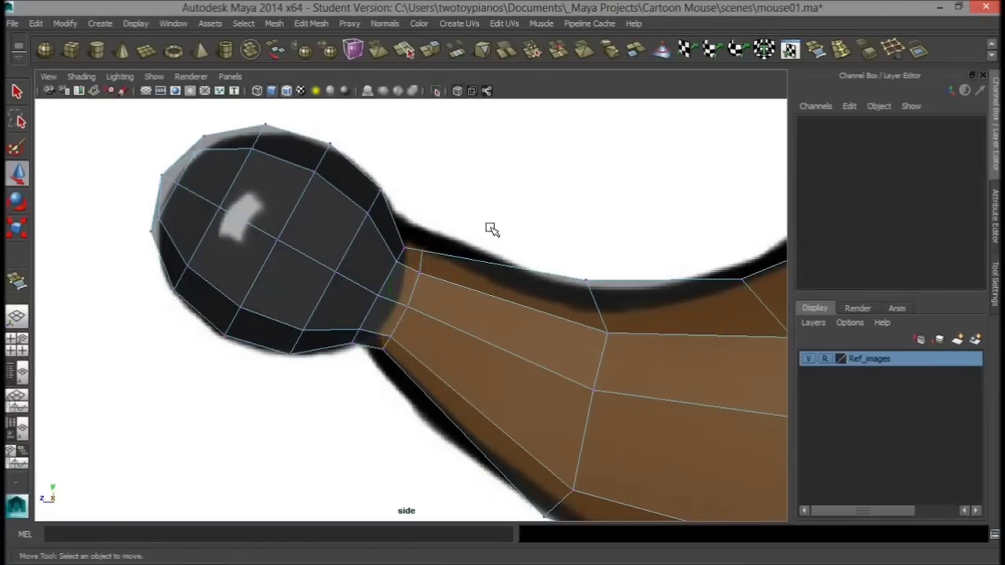
- Scale the two upper side vertices of the snout ring behind the nose in the perspective view
key("space")
key("space")
left_click_drag(651, 258, 458, 437, "alt")
left_click_drag(302, 385, 401, 371, "alt")
left_click(370, 370)
left_click(369, 369)
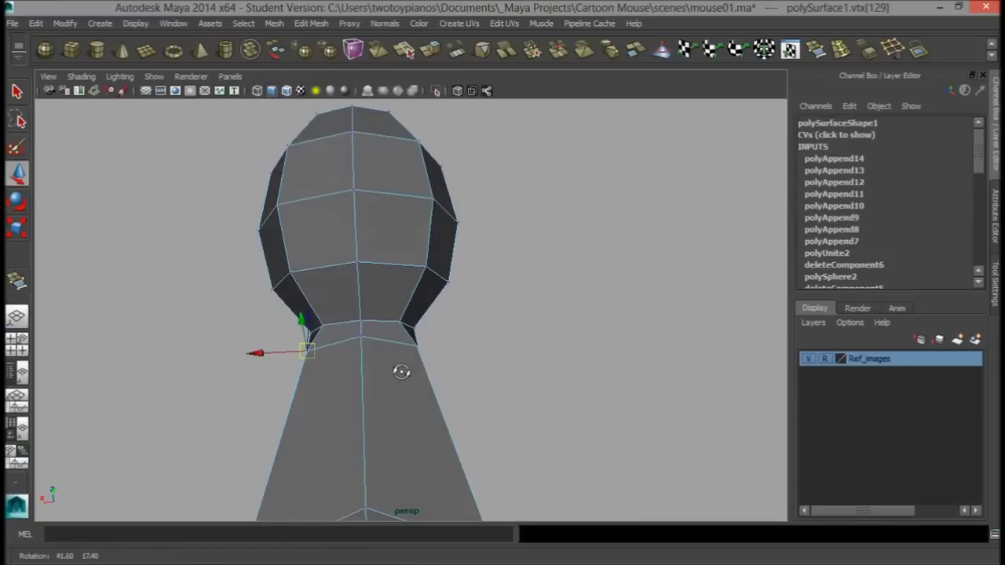
left_click(417, 346, "shift")
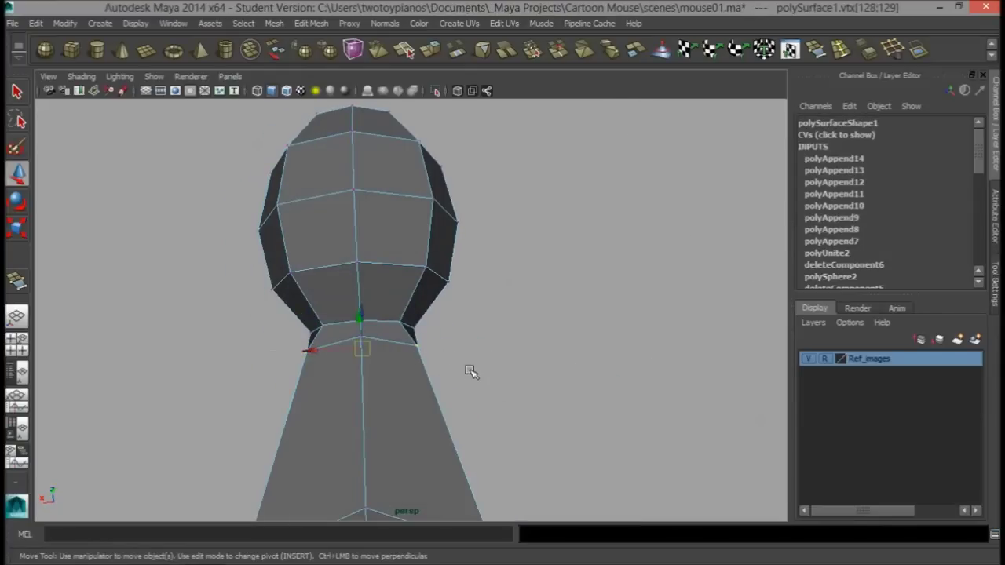
left_click(411, 388)
left_click_drag(415, 384, 394, 339, "alt")
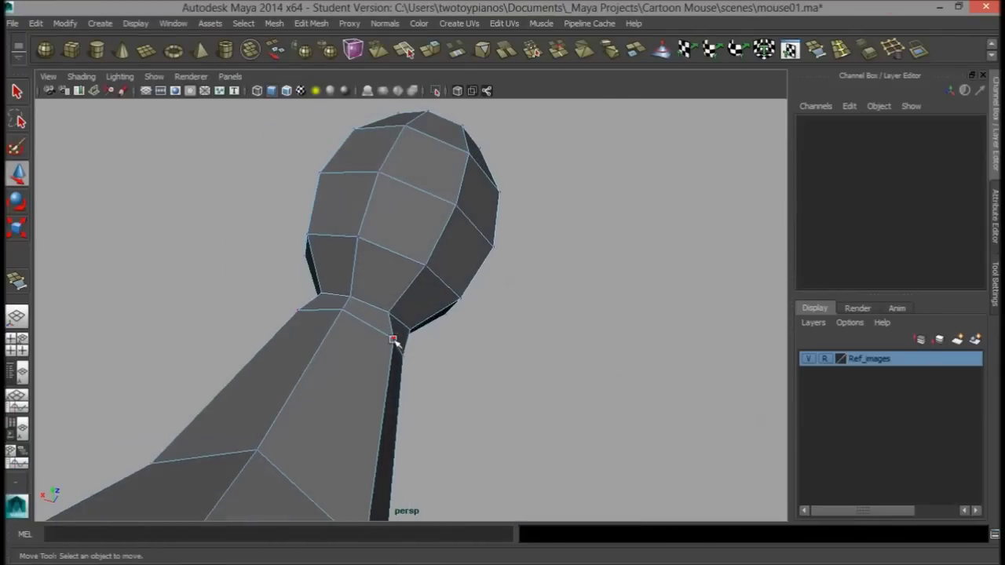
left_click(394, 340)
left_click_drag(353, 377, 534, 375, "alt")
left_click(363, 384, "shift")
right_click_drag(534, 375, 637, 345, "alt")
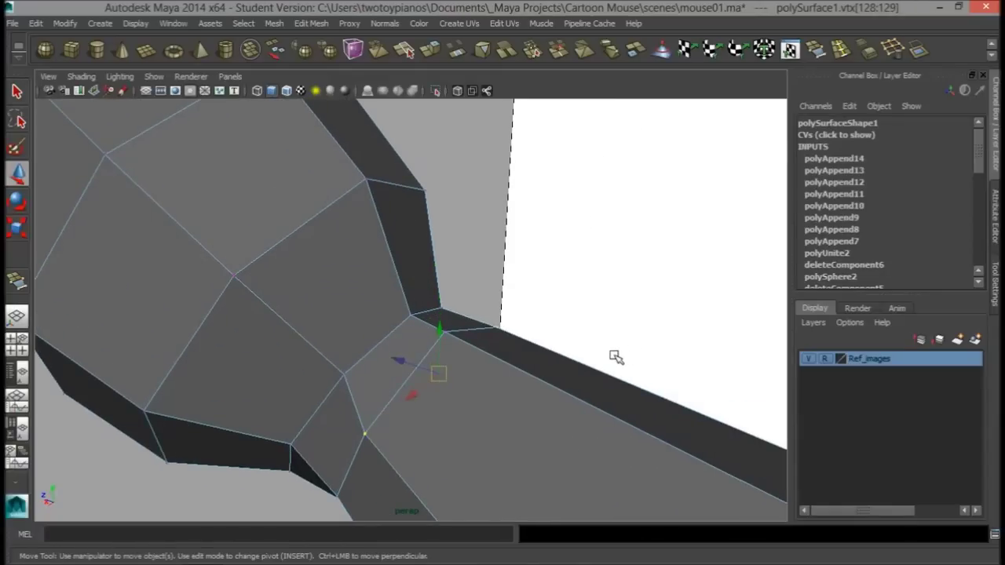
key("r")
left_click_drag(610, 357, 492, 397, "alt")
left_click_drag(384, 358, 579, 338)
- Extrude the two faces on top of the head slightly upward and scale the extruded cap inward
right_click_drag(579, 339, 552, 312, "alt")
left_click_drag(552, 312, 417, 294, "alt")
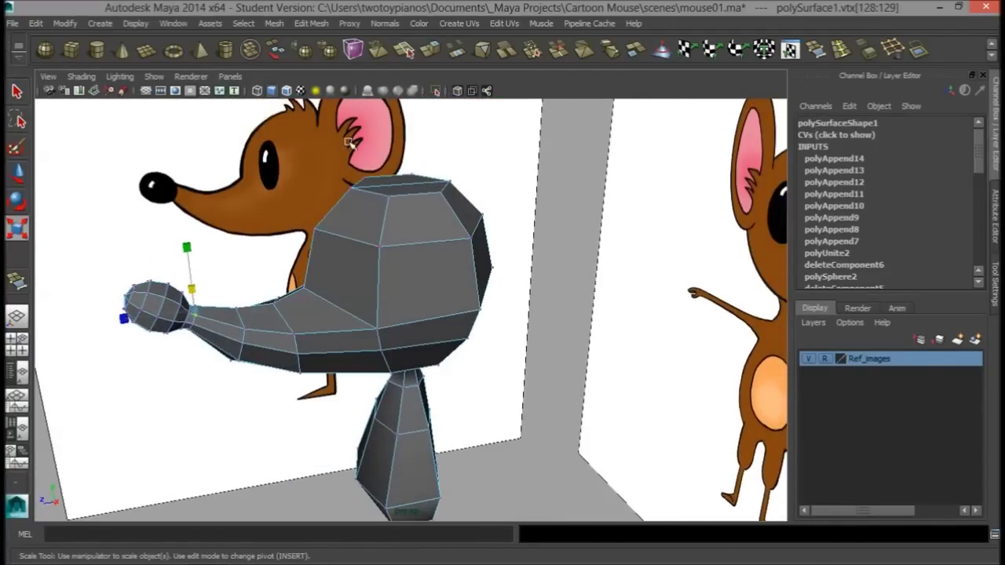
left_click_drag(442, 173, 385, 120, "alt")
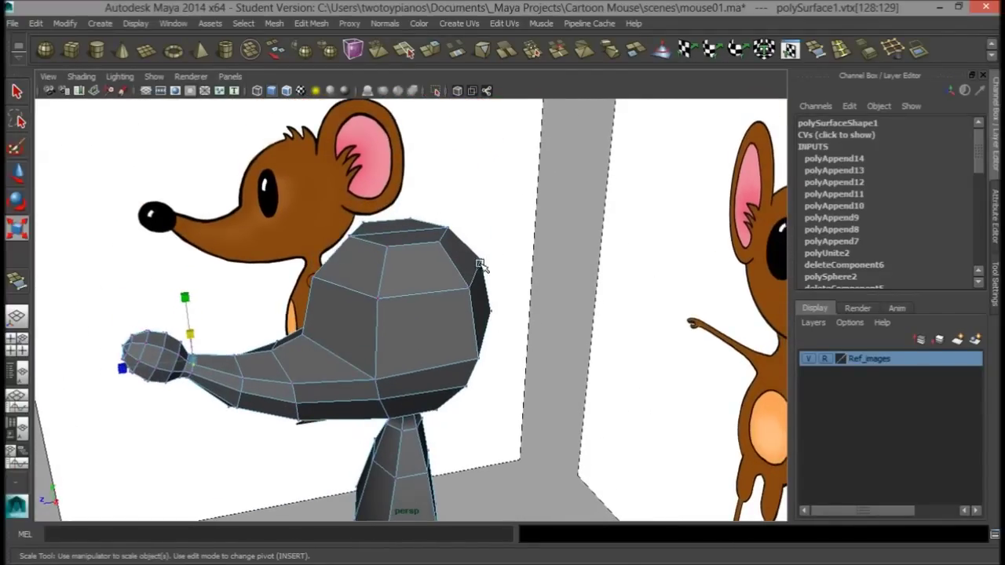
left_click_drag(479, 264, 478, 282, "alt")
right_click_drag(420, 246, 419, 276)
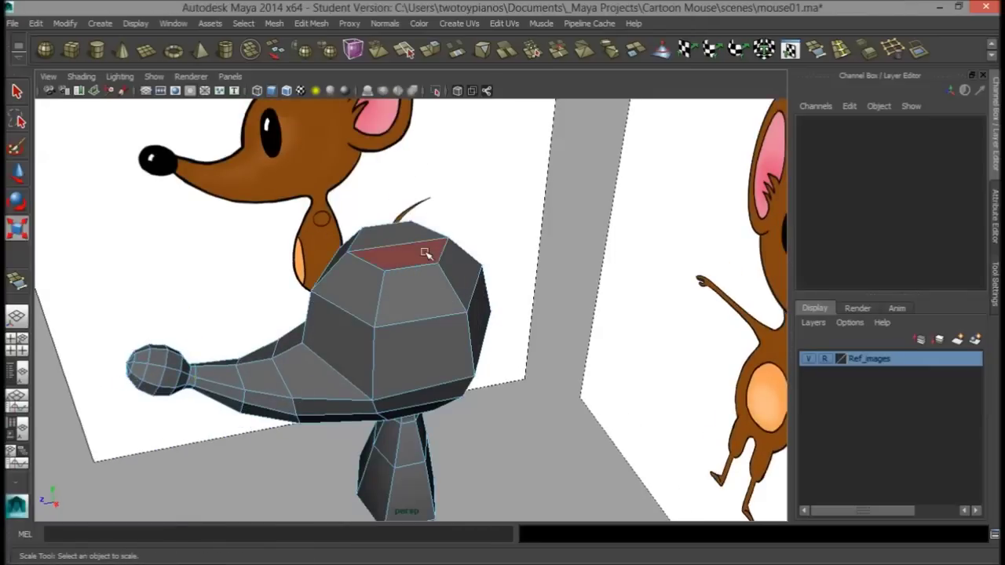
left_click(425, 253)
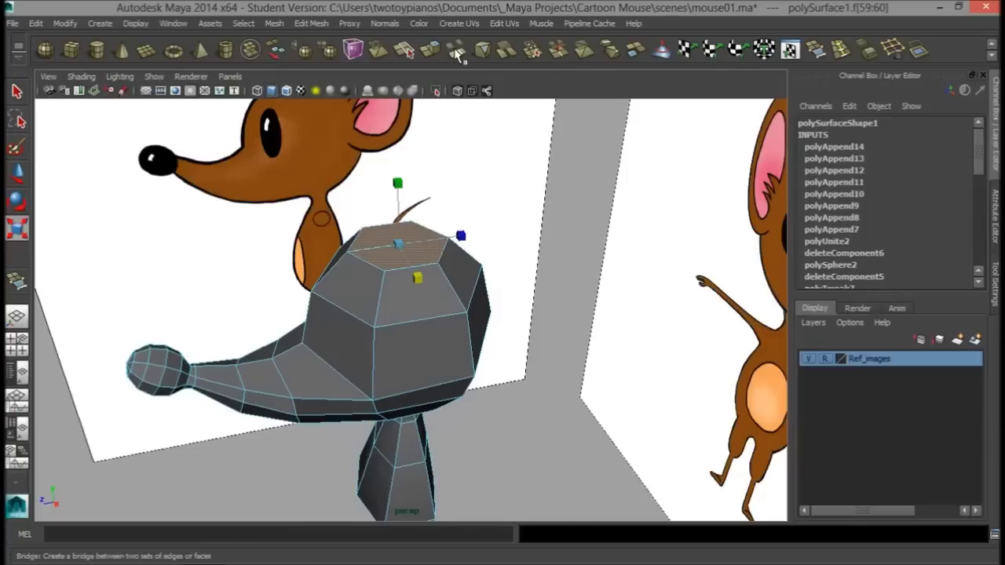
left_click(430, 50)
left_click_drag(395, 203, 393, 183)
key("r")
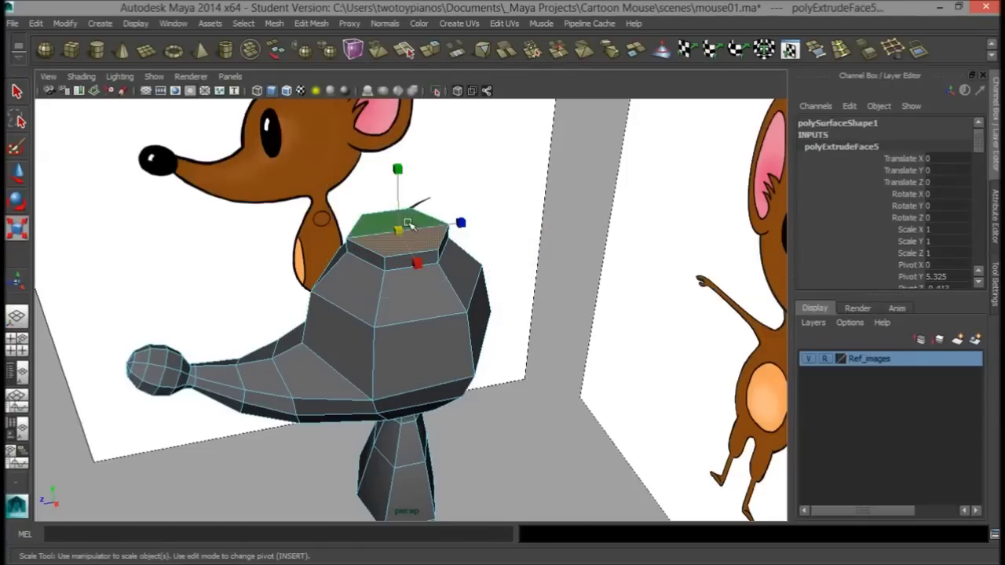
left_click_drag(398, 230, 389, 233)
- Scale the extruded cap further in the side view and lower it to Y 5.678 to match the reference head's crown
key("space")
key("space")
right_click_drag(714, 393, 538, 383, "alt")
middle_click_drag(538, 383, 415, 449, "alt")
left_click_drag(535, 210, 529, 212)
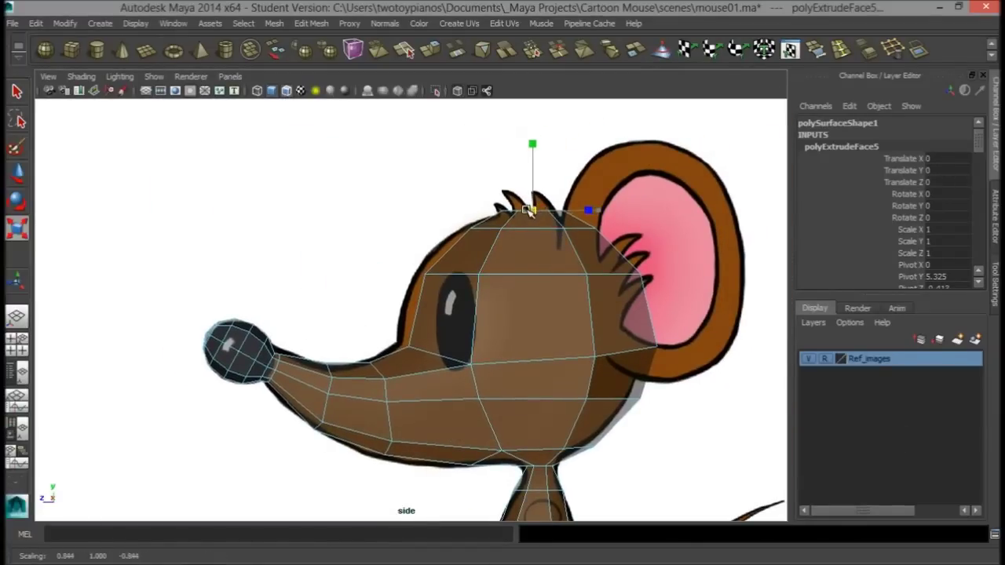
key("w")
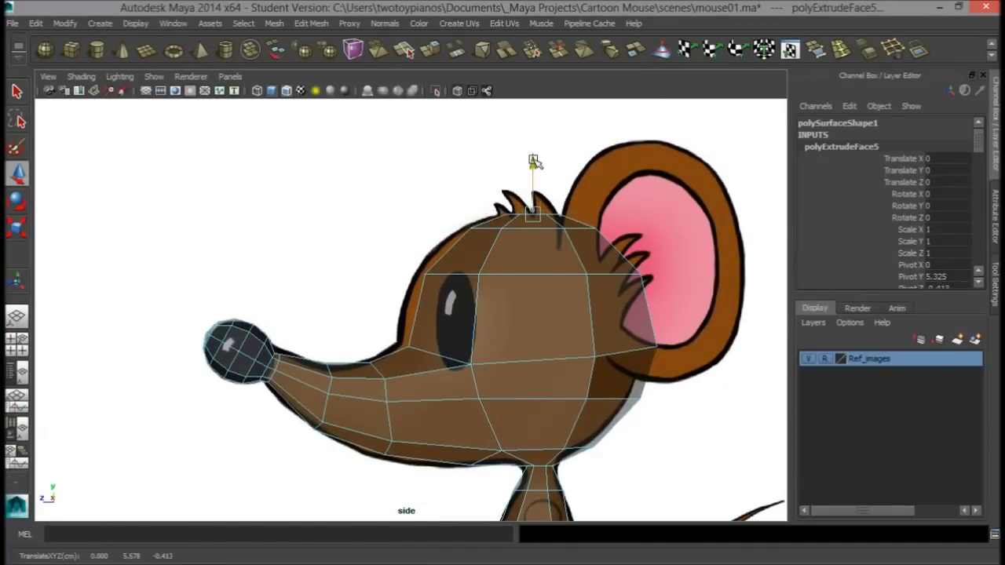
- Split the head's side faces with a new line of edges running from the crown down to the underside near the neck
key("space")
key("space")
left_click_drag(425, 314, 432, 276, "alt")
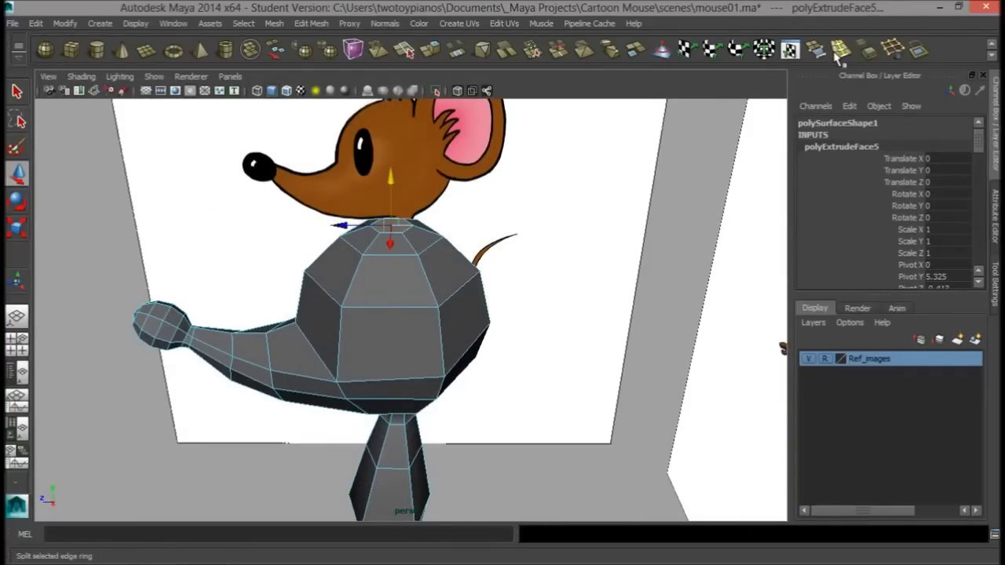
left_click_drag(449, 264, 408, 294, "alt")
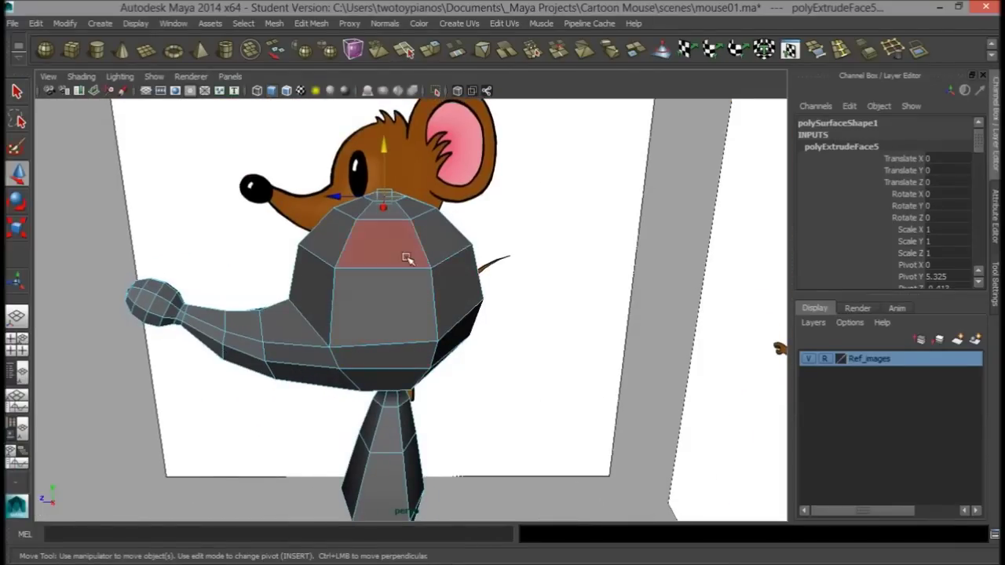
left_click_drag(481, 311, 456, 315, "alt")
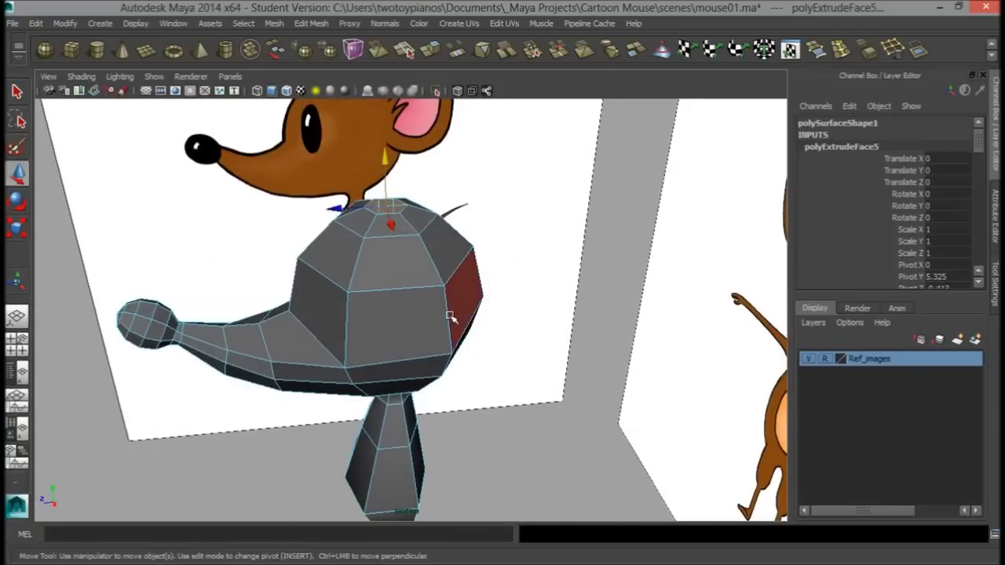
left_click(405, 50)
left_click(406, 50)
left_click_drag(392, 237, 415, 294, "alt")
right_click_drag(416, 294, 503, 256, "alt")
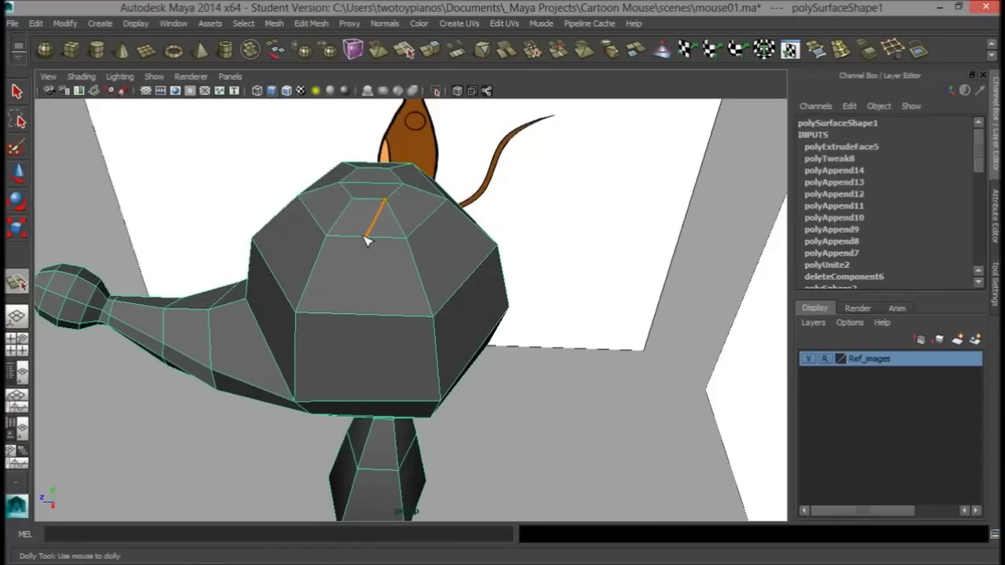
left_click_drag(372, 318, 381, 292, "alt")
left_click_drag(381, 335, 406, 355, "alt")
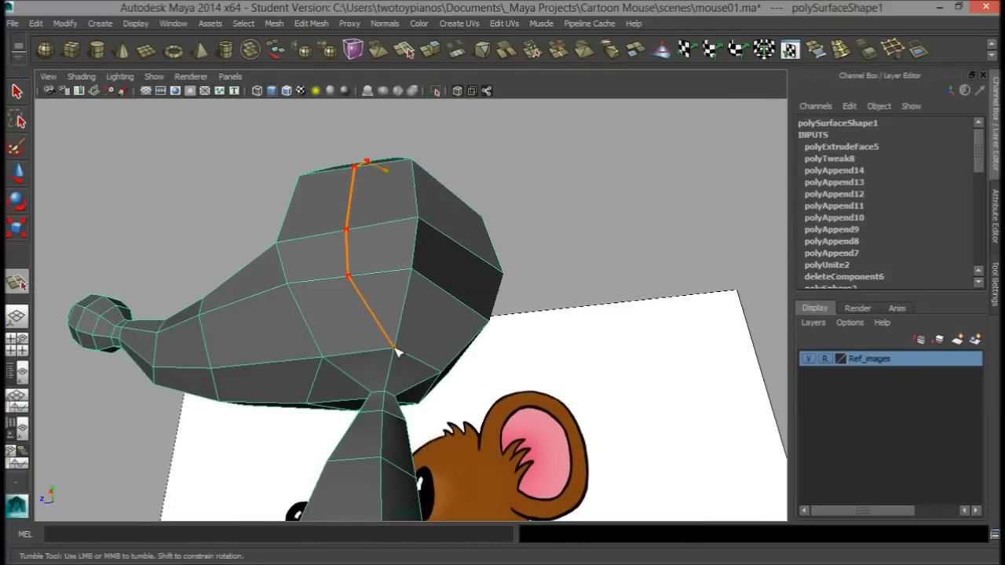
key("w")
- Move the two vertical edges at the head's rear side corner inward and back in the top view, to about X 1.218, Z -1.410
left_click_drag(422, 307, 375, 191, "alt")
left_click_drag(421, 358, 385, 296, "alt")
right_click(375, 243)
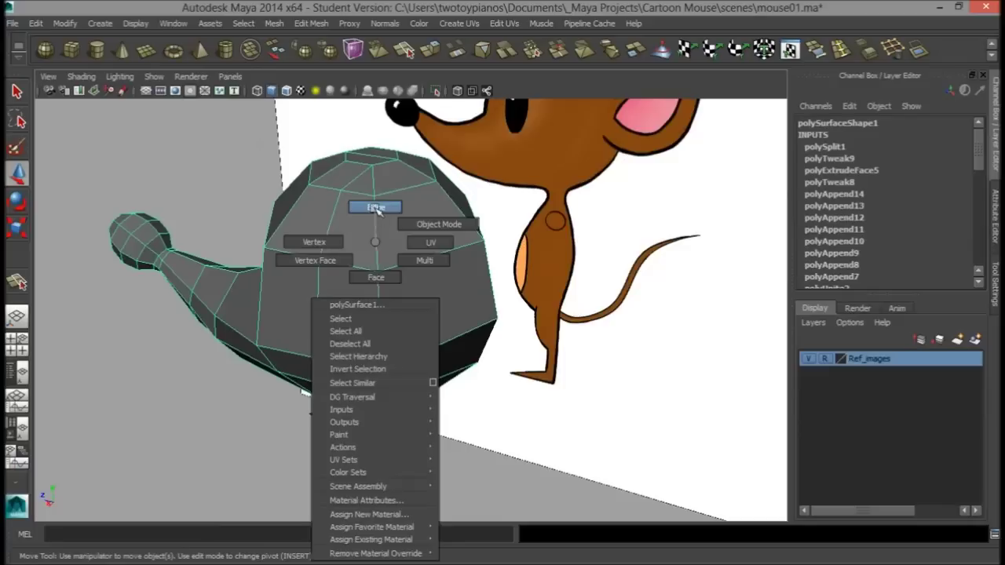
right_click_drag(377, 209, 377, 207)
left_click(378, 227)
left_click(379, 293, "shift")
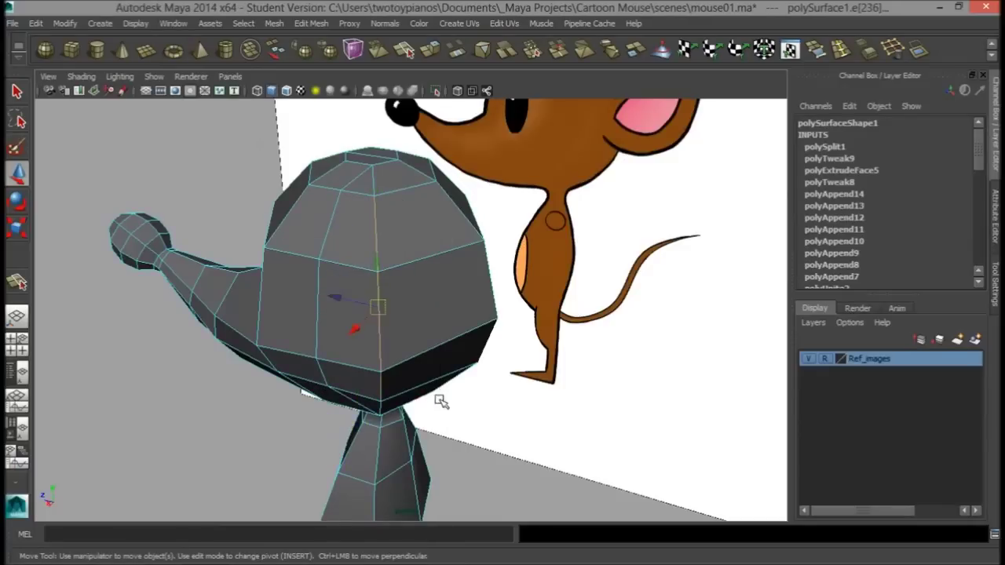
left_click_drag(441, 401, 458, 340, "alt")
left_click_drag(523, 262, 589, 337, "alt")
key("space")
key("space")
middle_click_drag(300, 156, 203, 268, "alt")
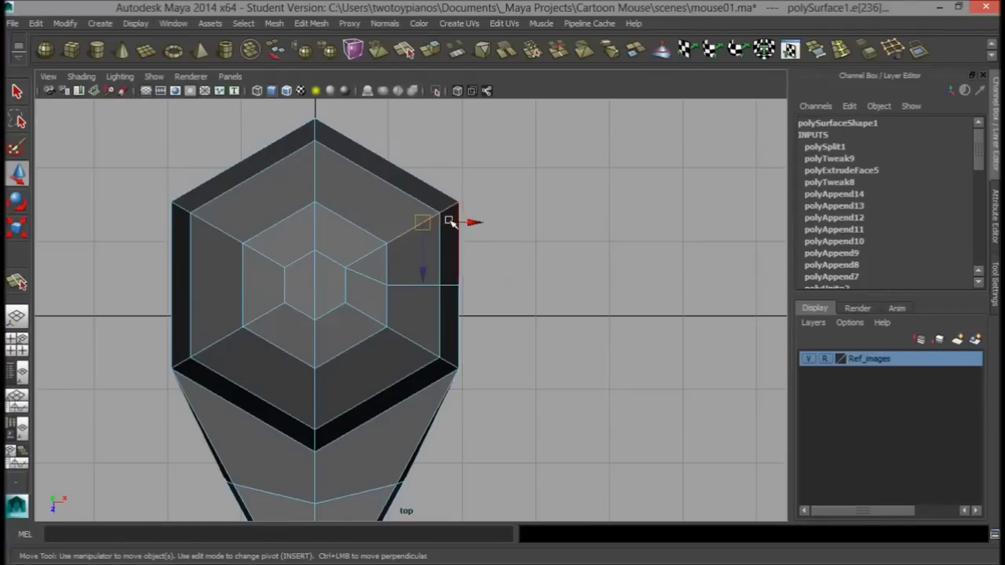
left_click_drag(426, 224, 409, 212)
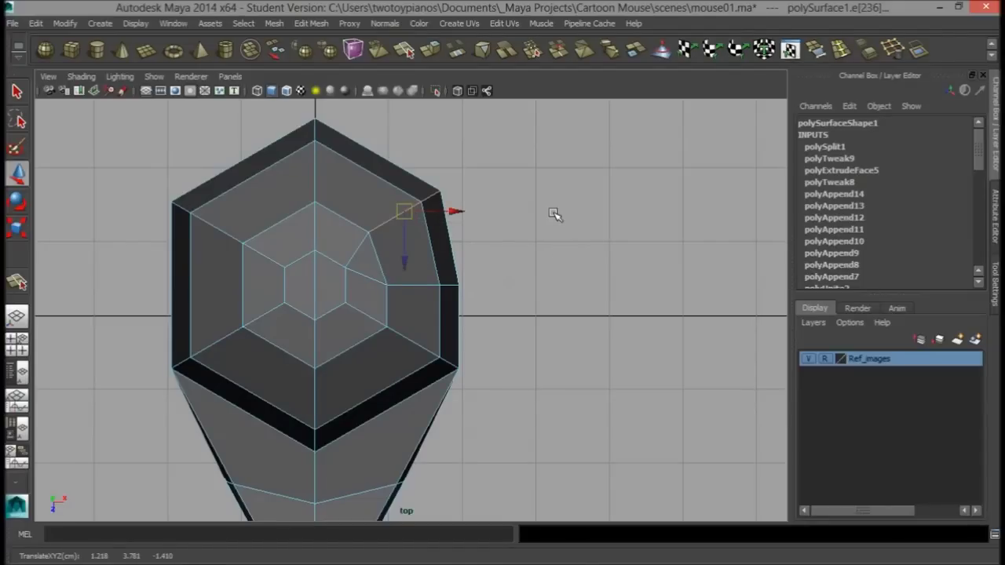
- Split the wide face on the back of the head with an edge joining the middle vertices of its upper and lower borders
key("space")
key("space")
left_click_drag(549, 216, 546, 256, "alt")
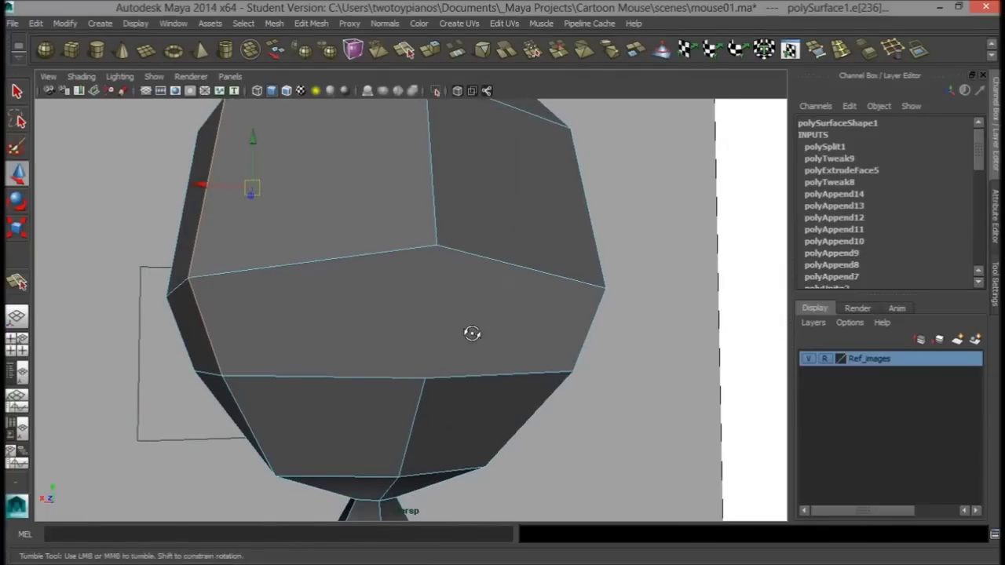
left_click_drag(471, 335, 478, 329, "alt")
left_click(398, 51)
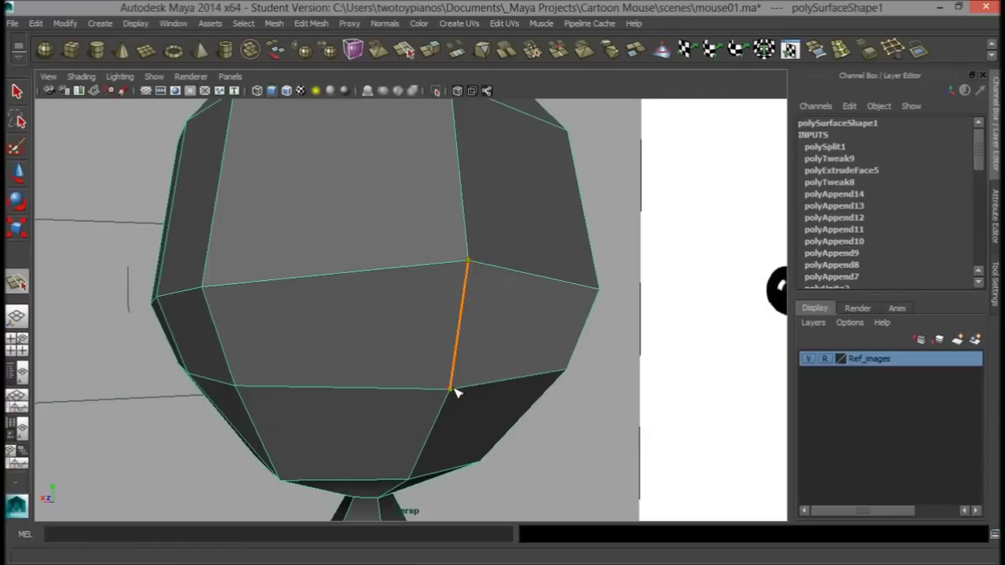
key("Return")
- Split the two side face rows between the added side edge line and the rear corner with a vertical line of edges
left_click_drag(305, 276, 468, 303, "alt")
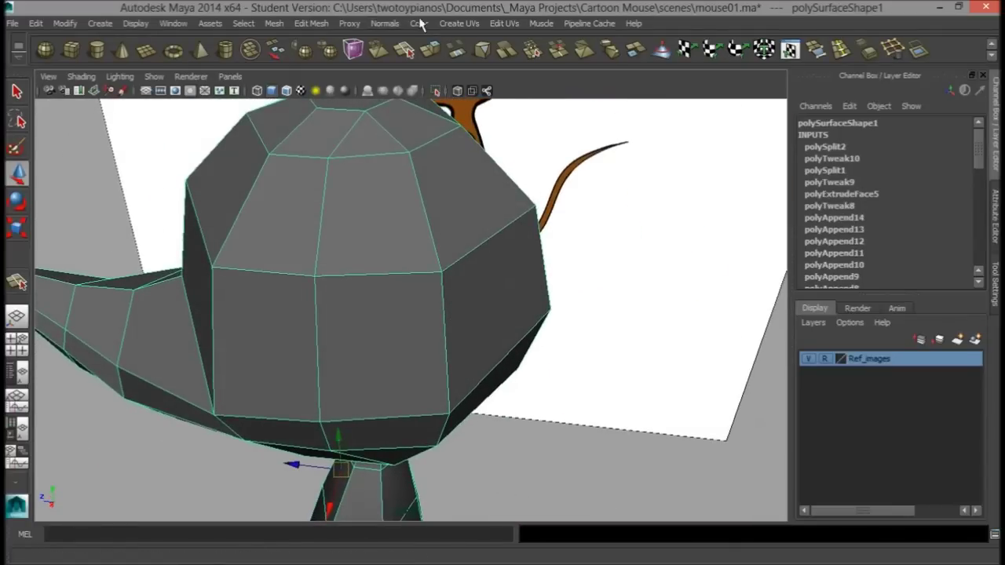
left_click(403, 50)
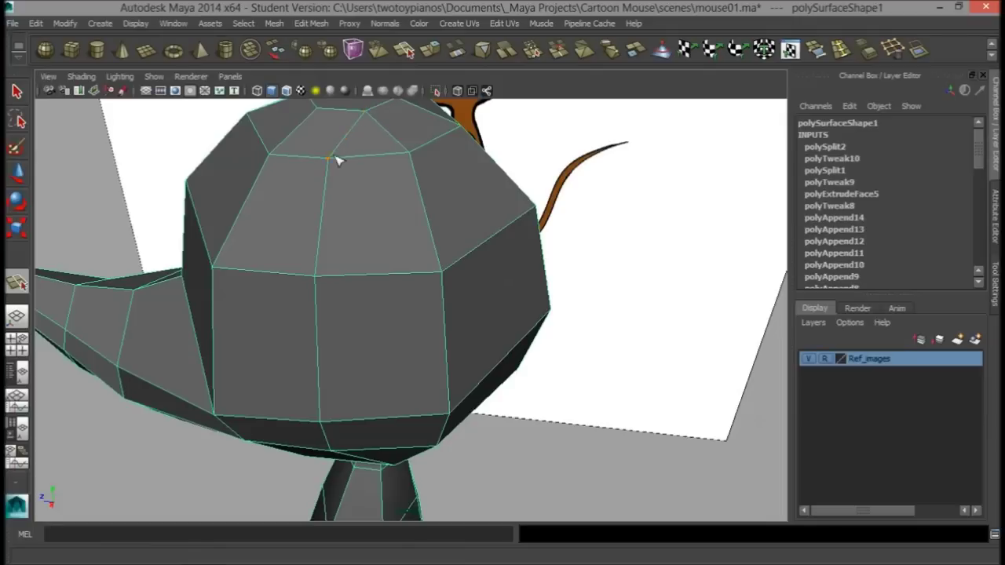
left_click_drag(326, 313, 359, 330, "alt")
left_click_drag(381, 260, 401, 260, "alt")
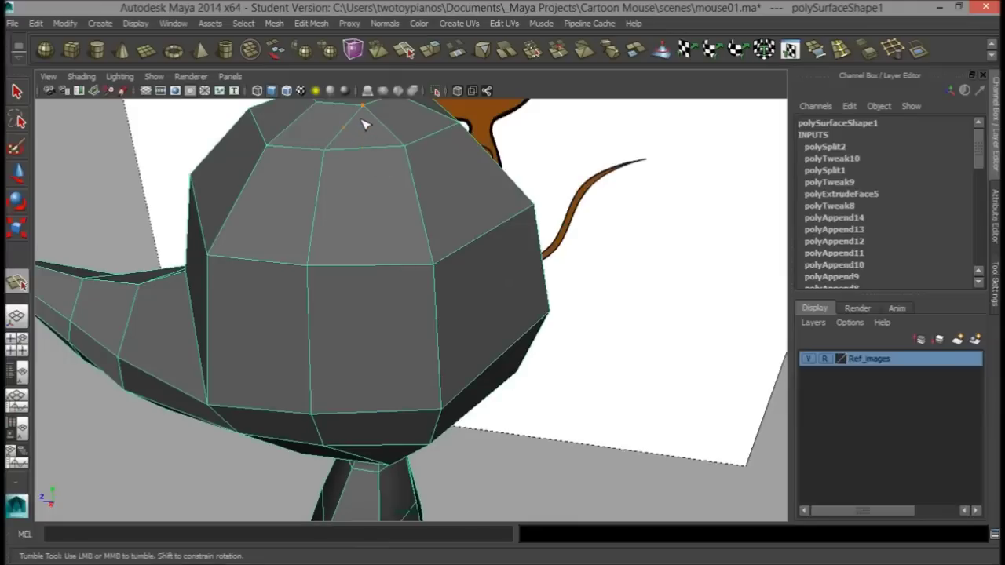
left_click_drag(368, 223, 392, 228, "alt")
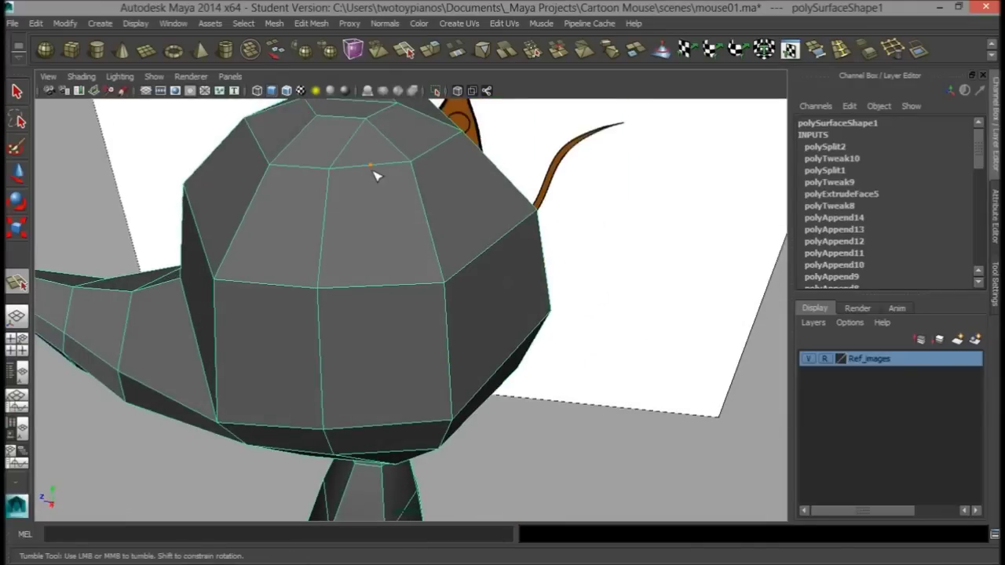
left_click(387, 411)
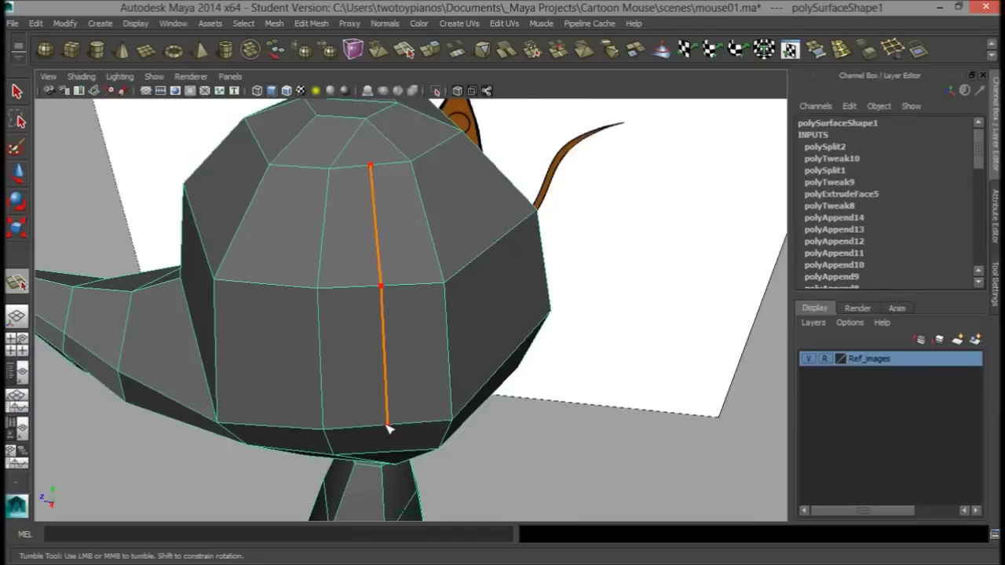
left_click_drag(387, 428, 397, 359, "alt")
key("w")
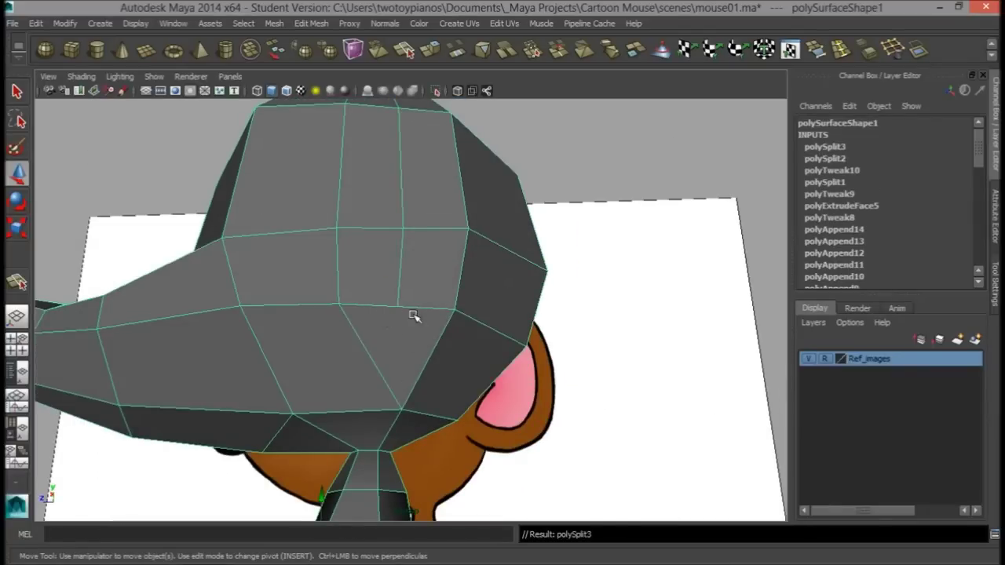
- Move the vertical edges at the head's rear side corner further inward and back in the top view
left_click_drag(458, 253, 456, 321, "alt")
mouse_move(552, 163)
left_mouse_down("alt")
mouse_move(464, 209)
mouse_move(498, 207)
mouse_move(454, 185)
mouse_move(439, 209)
mouse_move(385, 235)
left_mouse_up("alt")
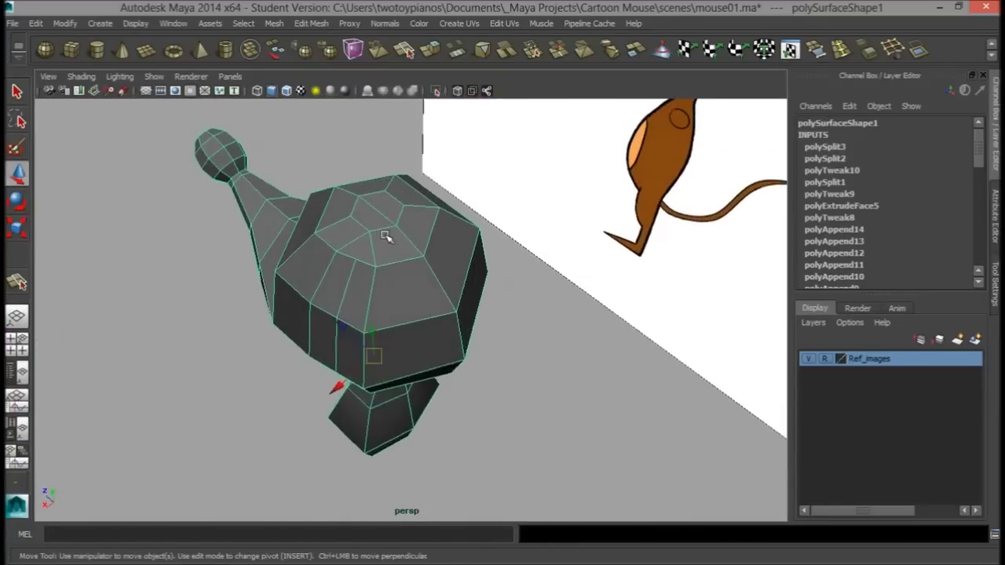
key("space")
key("space")
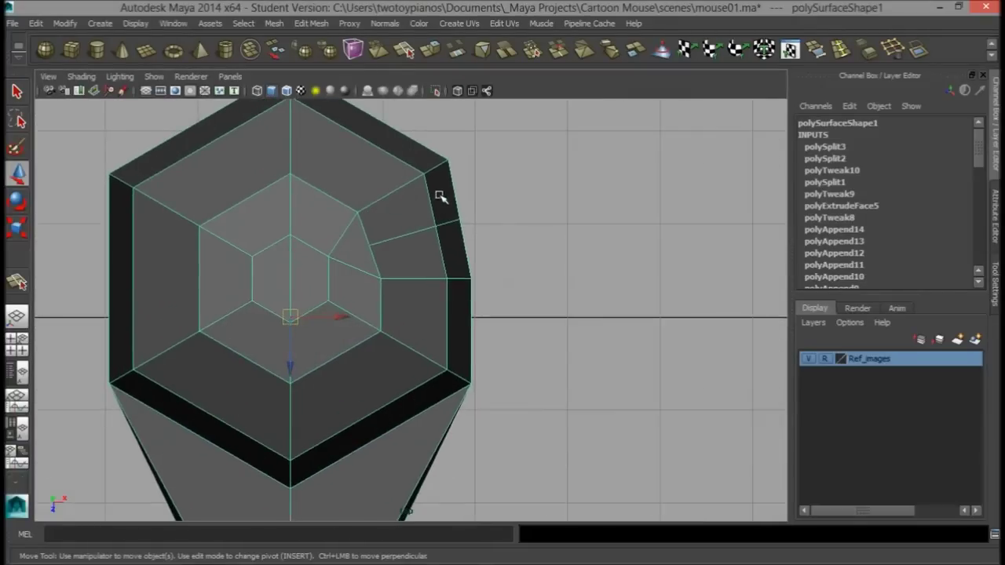
middle_click_drag(439, 196, 435, 212, "alt")
right_click_drag(398, 209, 393, 174)
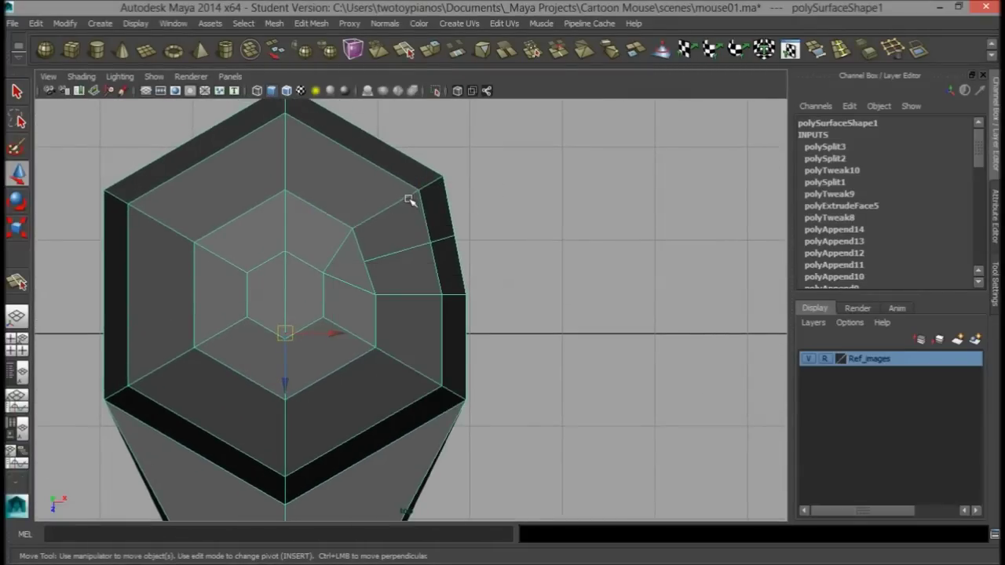
left_click(410, 199)
key("space")
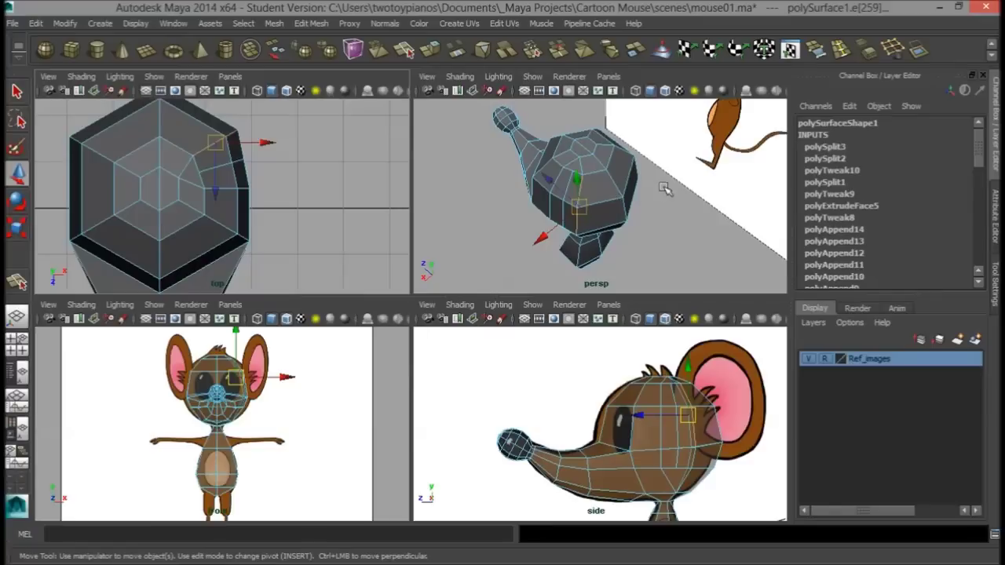
left_click_drag(639, 218, 579, 197, "alt")
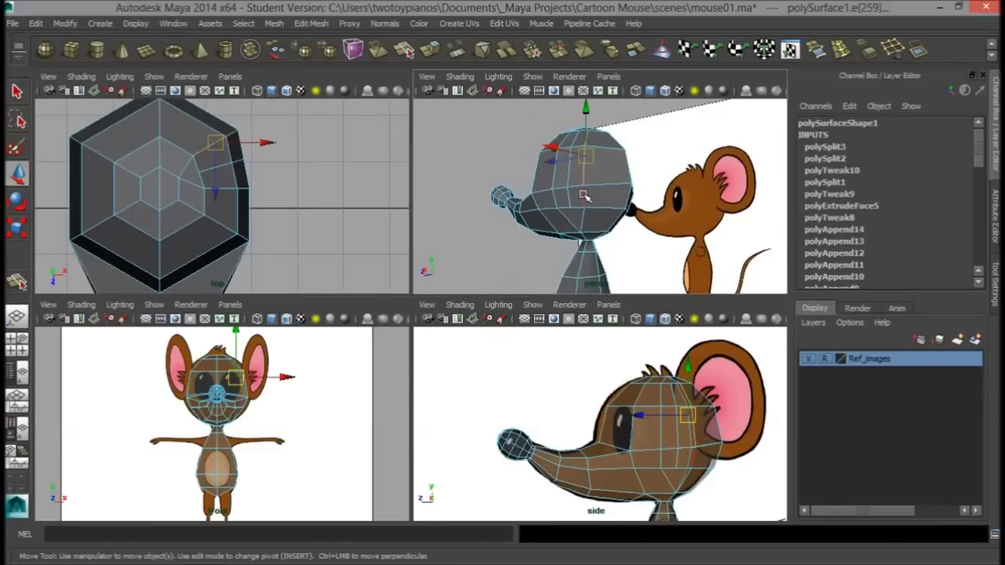
key("space")
scroll(373, 213, "down", 1)
left_click_drag(404, 228, 388, 212)
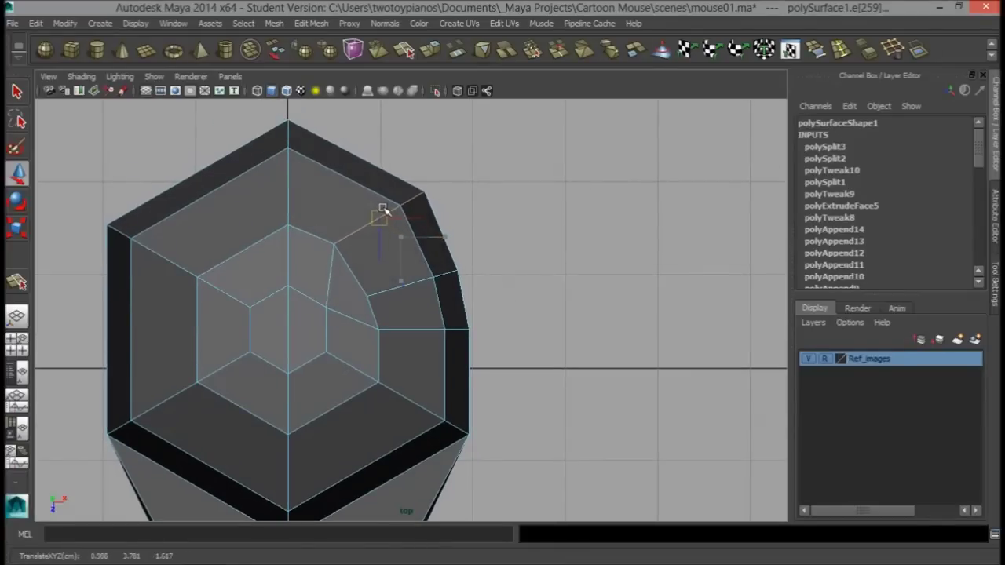
- Move the two edges of the newest side split slightly backward in the top view to round the head's outline
left_click(443, 272)
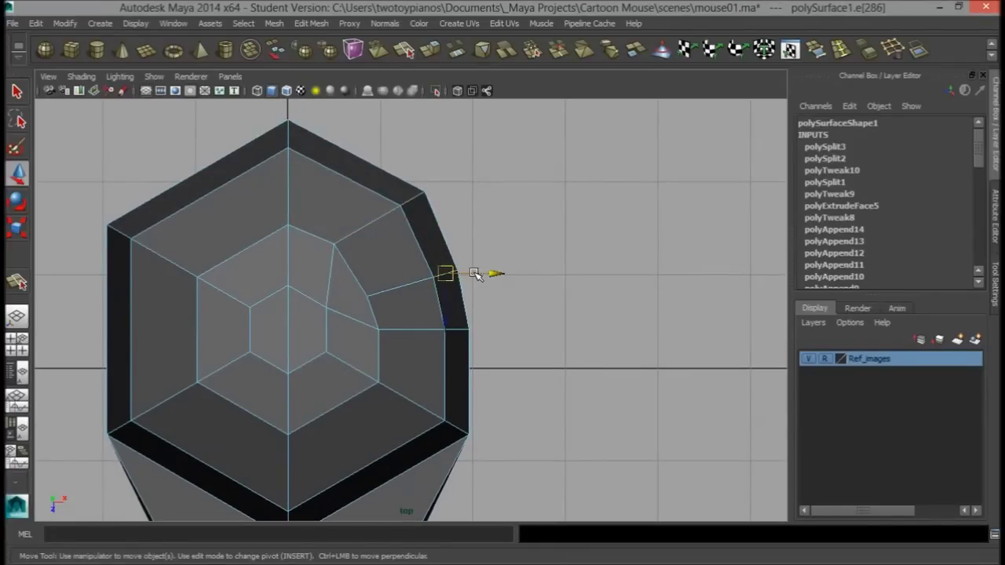
key("space")
key("space")
left_click_drag(451, 219, 433, 289, "alt")
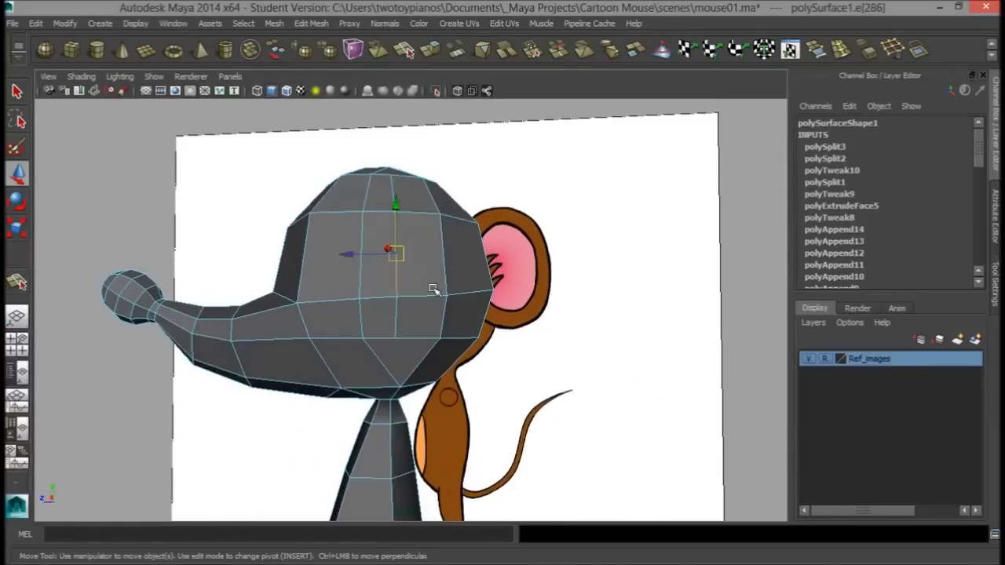
left_click(395, 317, "shift")
left_click_drag(395, 318, 446, 272, "alt")
key("space")
key("space")
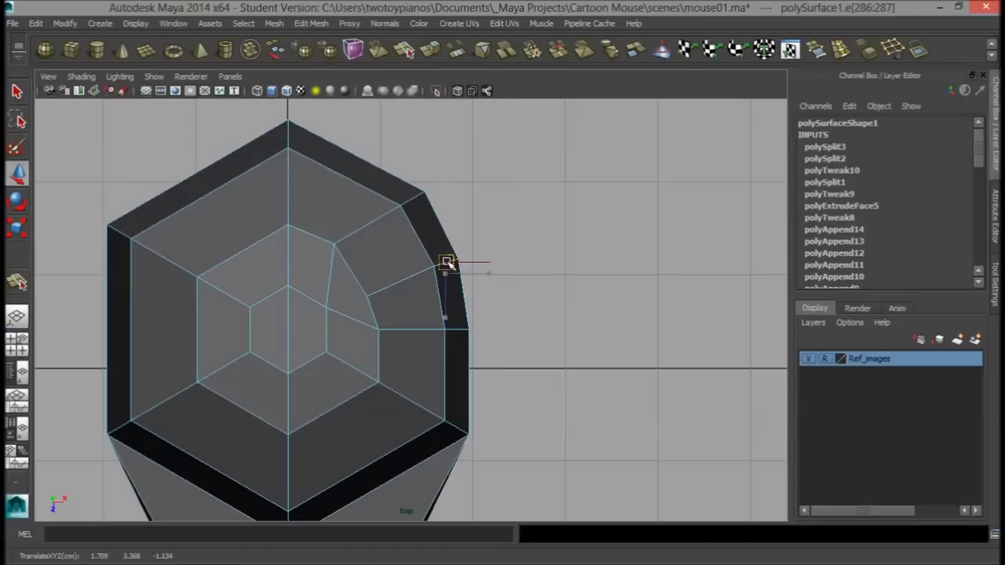
- Adjust the vertices at the head's rear side corner in the top view to about X 1.346, Z -1.824
right_click_drag(503, 263, 426, 241, "alt")
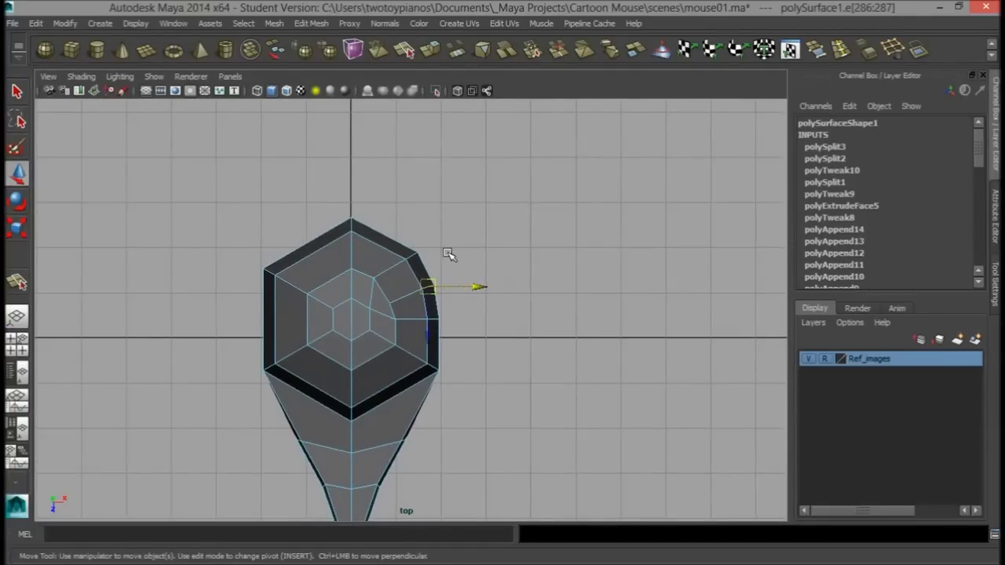
scroll(398, 259, "up", 2)
right_click(403, 240)
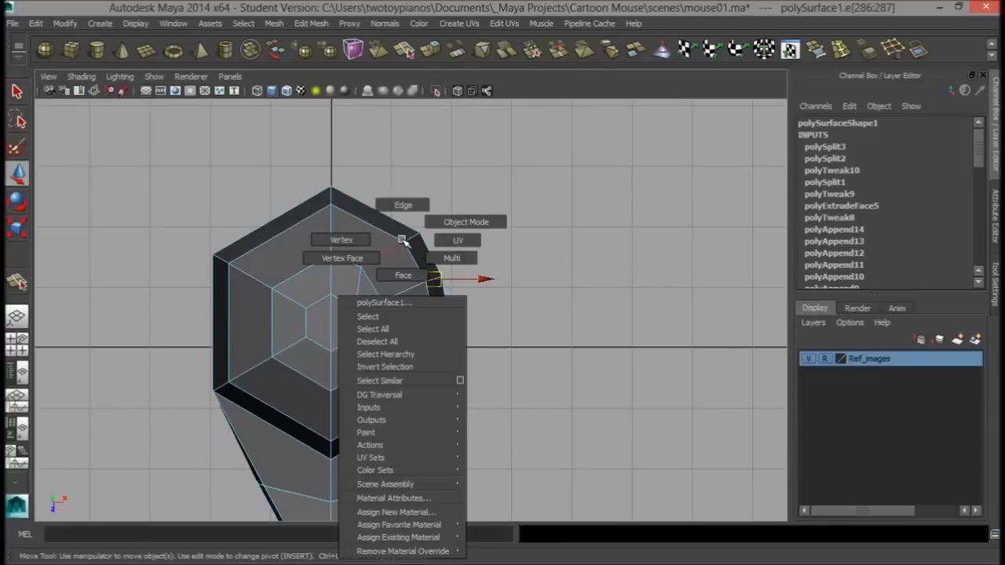
left_click(366, 239)
left_click(414, 236)
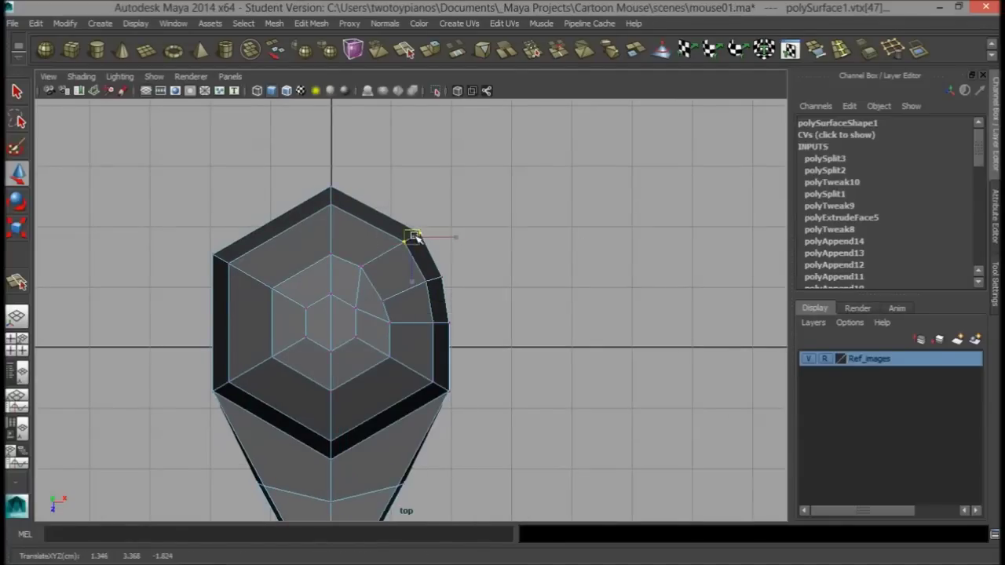
left_click(508, 243)
- Move the top vertex of the newest side split in the front view to about X 0.816, Y 5.330 to round the crown
key("space")
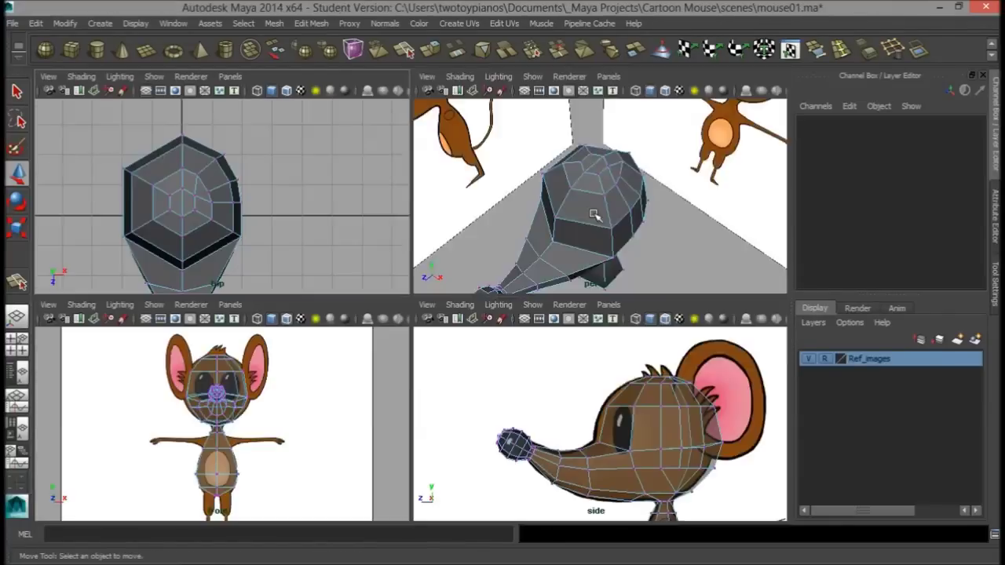
key("space")
left_click_drag(579, 251, 518, 254, "alt")
left_click_drag(524, 225, 516, 246, "alt")
scroll(586, 243, "up", 3)
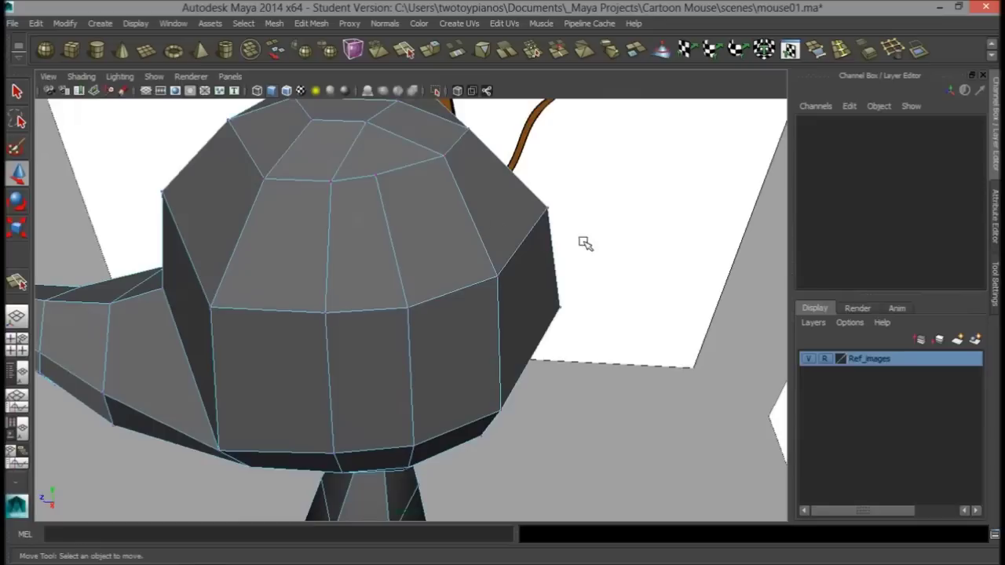
left_click(377, 179)
left_click_drag(399, 172, 489, 195, "alt")
key("space")
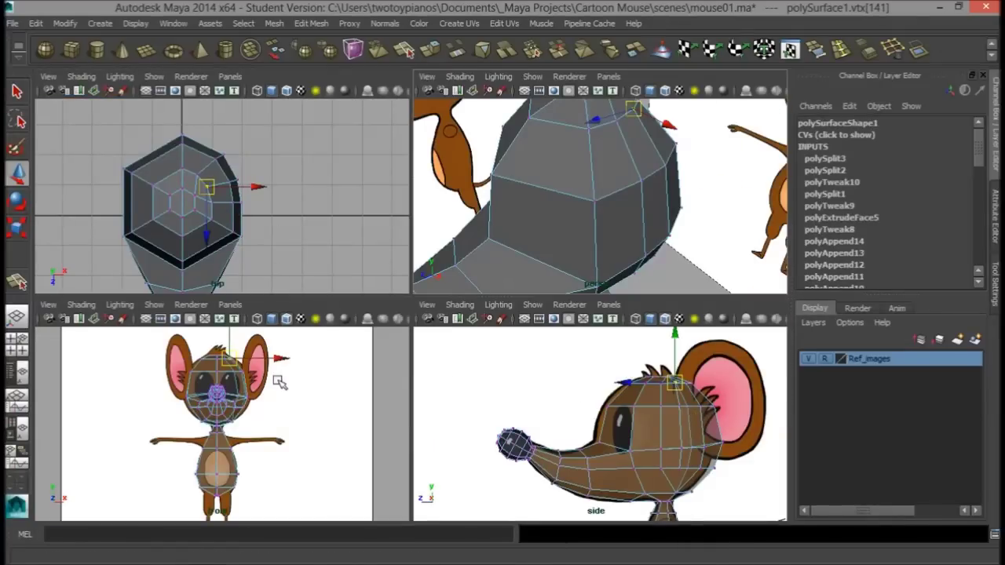
key("space")
right_click_drag(162, 341, 554, 312, "alt")
middle_click_drag(555, 311, 554, 505, "alt")
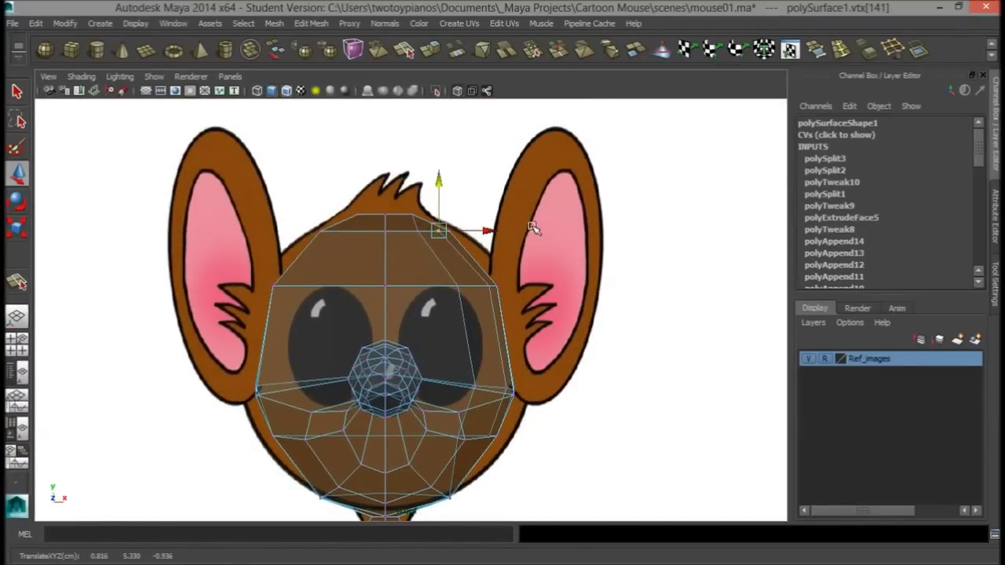
- Adjust the rear side corner vertex on the head's widest ring sideways along X in the perspective view
key("space")
key("space")
left_click_drag(601, 225, 374, 155, "alt")
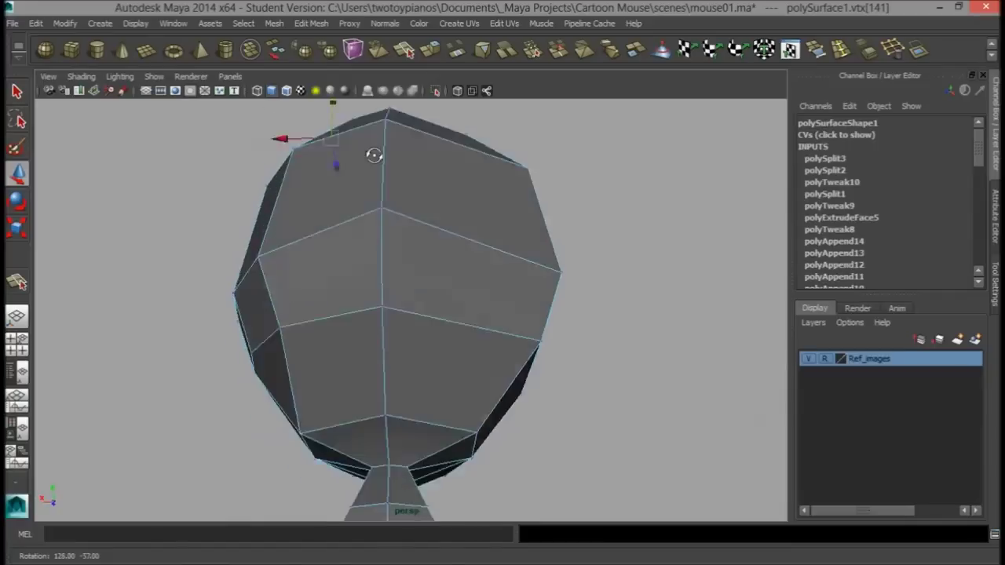
left_click(256, 309)
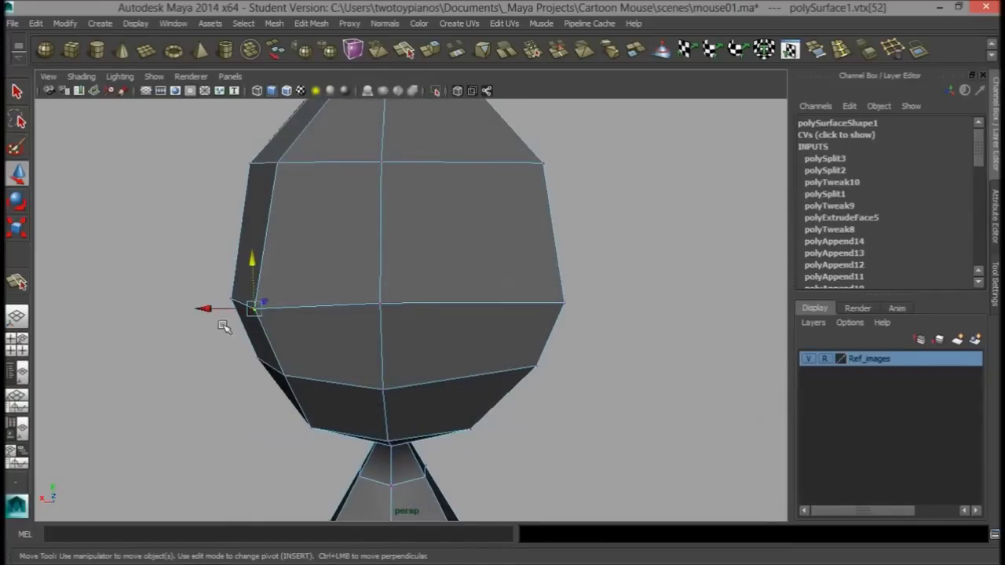
left_click_drag(220, 306, 348, 267, "alt")
left_click_drag(345, 218, 416, 275, "alt")
- Extrude the two stacked faces on the upper rear side of the head, where the reference ear attaches
key("space")
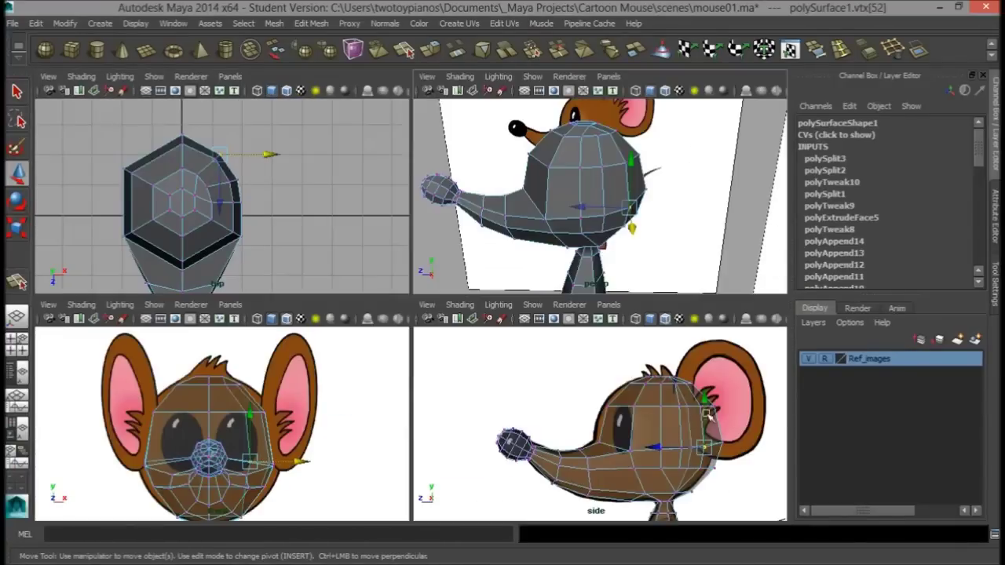
key("space")
right_click_drag(508, 205, 518, 247)
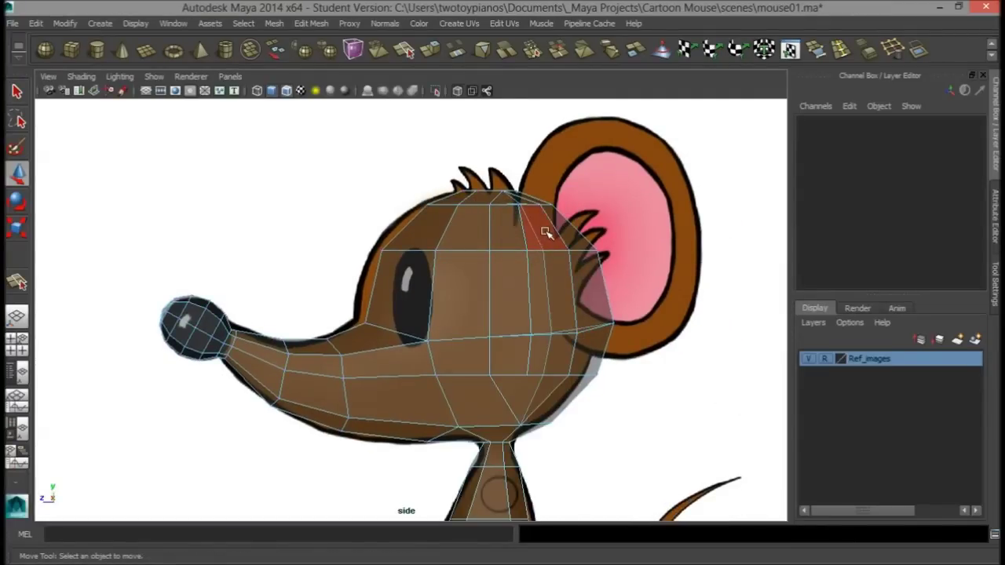
left_click(545, 231)
left_click(552, 290, "shift")
key("space")
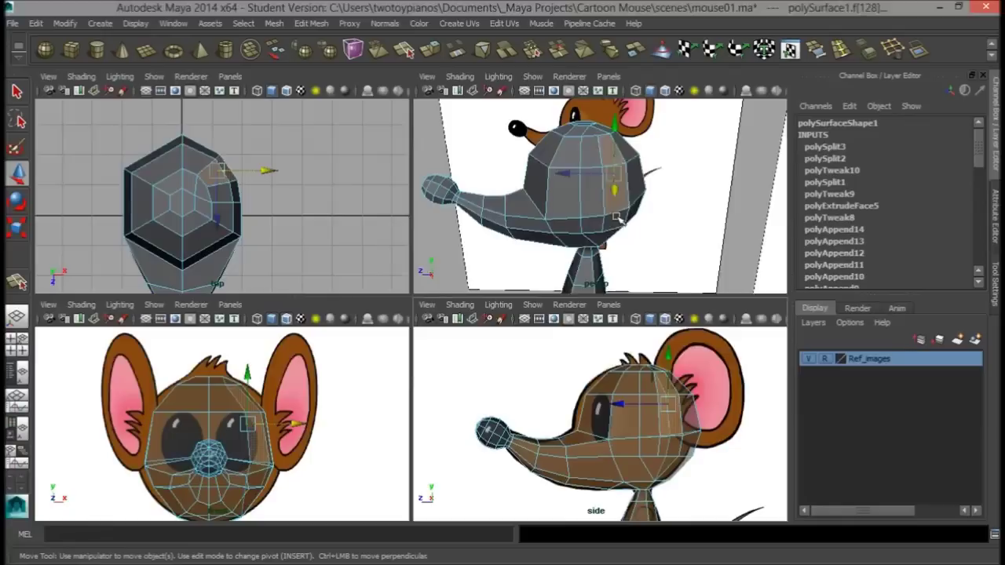
key("space")
mouse_move(581, 243)
left_mouse_down("alt")
mouse_move(560, 309)
mouse_move(588, 235)
left_mouse_up("alt")
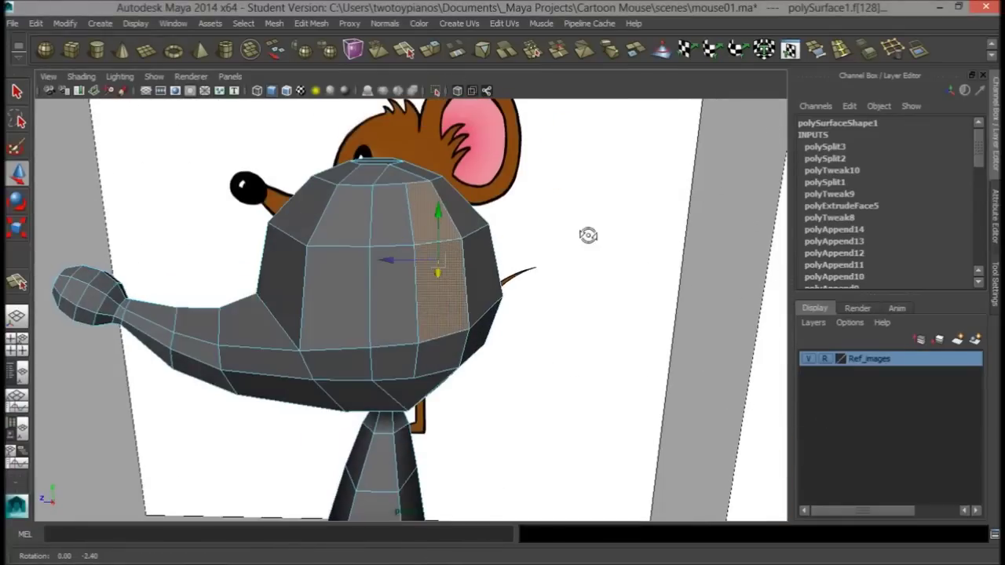
left_click(426, 49)
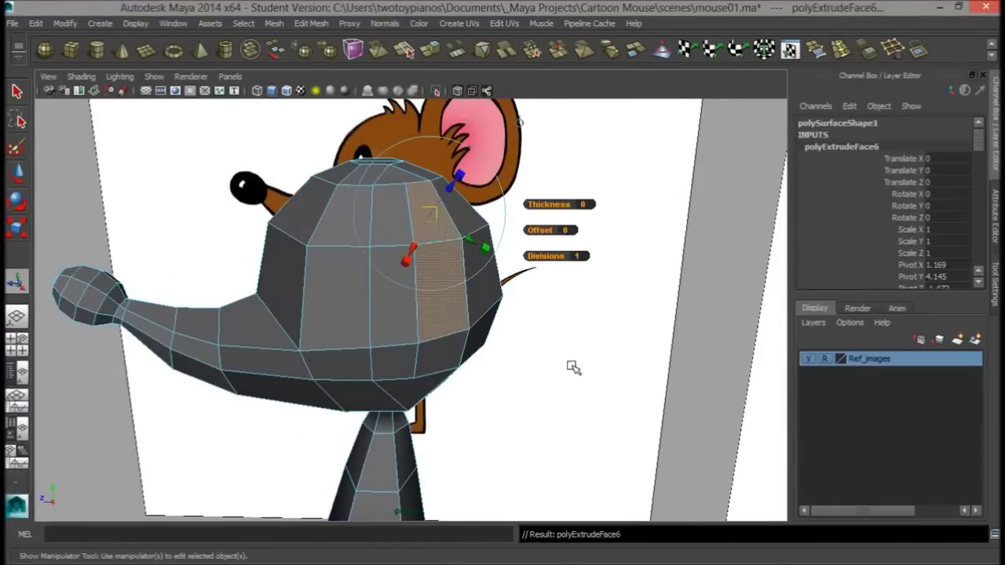
- Pull the extruded faces outward from the head and narrow their end to form a basic ear block
left_click_drag(570, 364, 657, 386, "alt")
left_click_drag(527, 201, 531, 242)
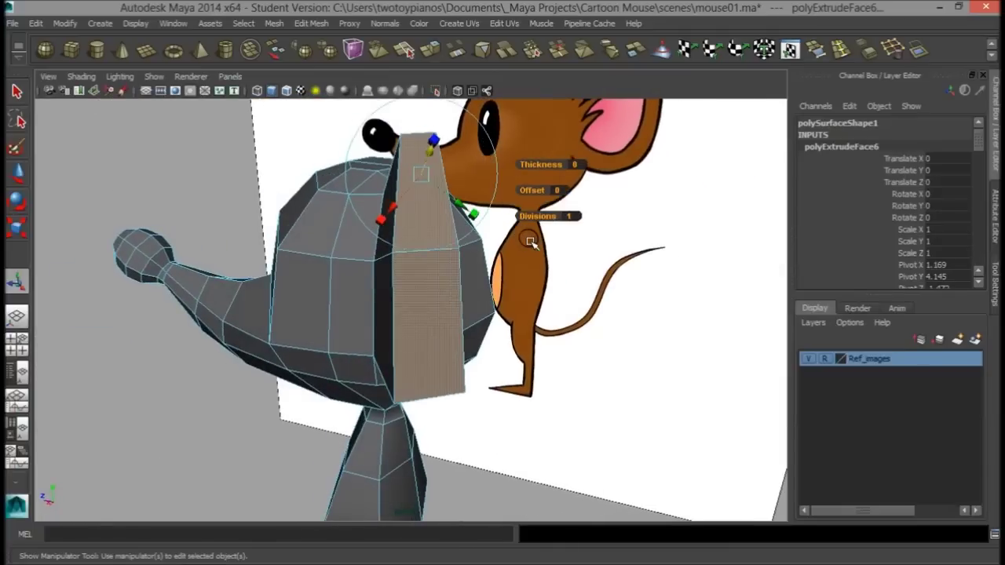
left_click_drag(448, 309, 469, 317, "alt")
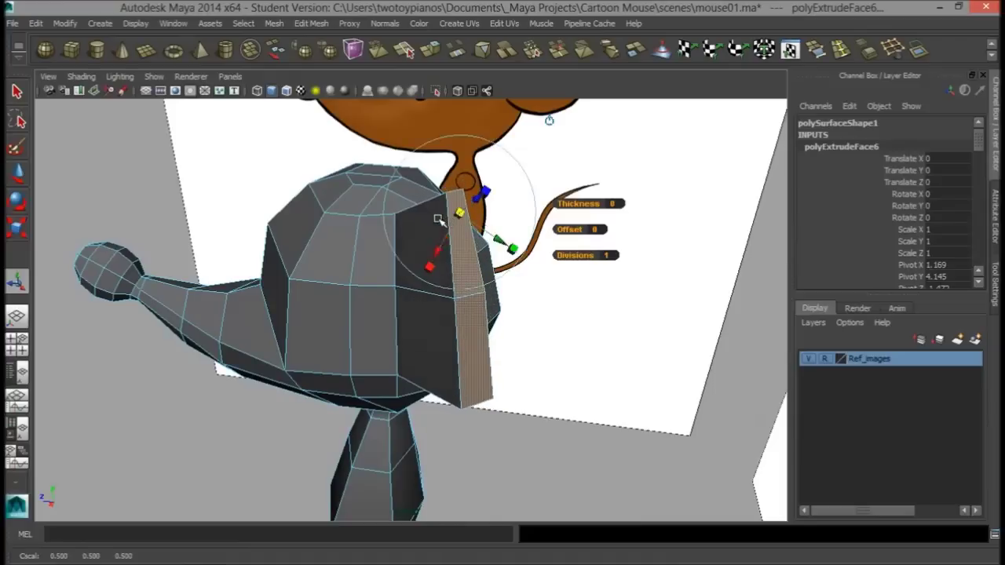
left_click_drag(438, 220, 574, 126, "alt")
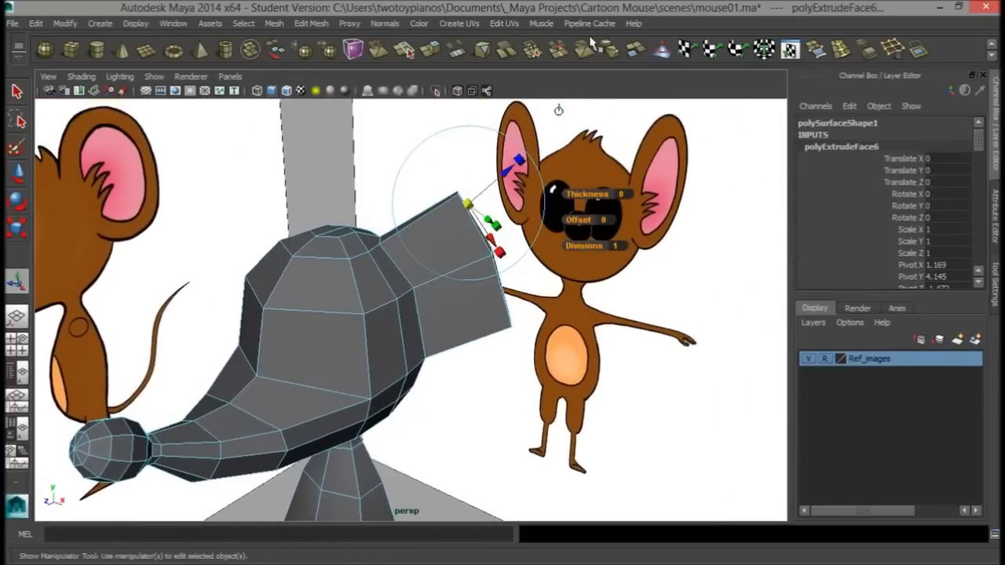
- Insert an edge loop around the middle of the ear block and scale it up to about 1.37
left_click(841, 48)
left_click_drag(454, 274, 455, 275)
key("r")
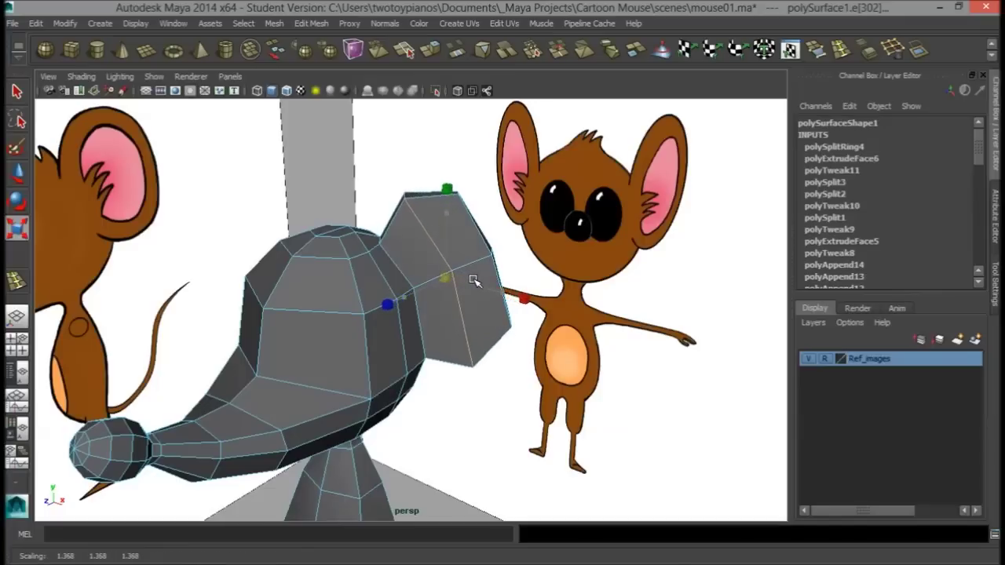
left_click_drag(532, 288, 521, 370, "alt")
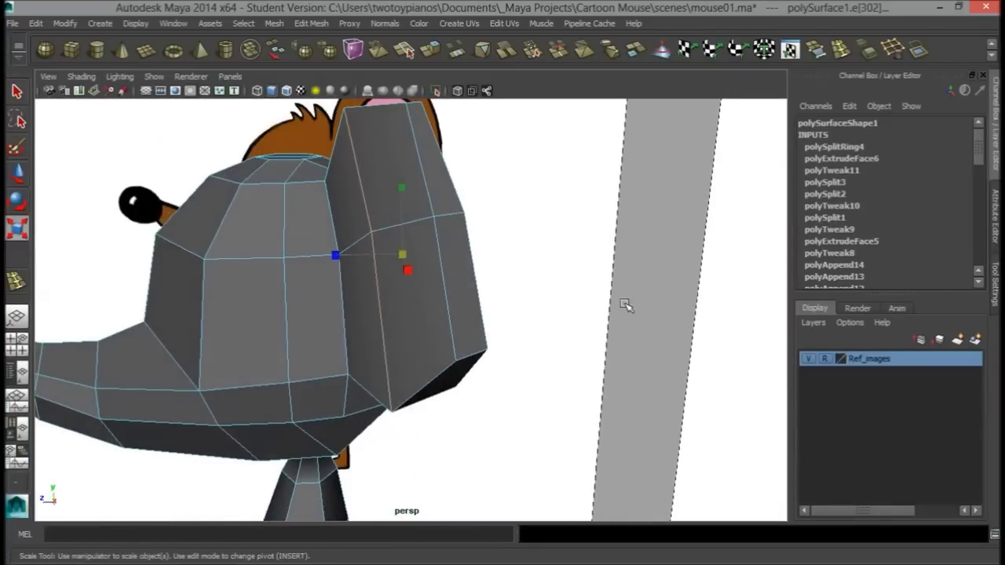
left_click_drag(572, 295, 548, 291, "alt")
left_click_drag(422, 280, 505, 270, "alt")
- Select the faces on the ear's outer end and move them slightly farther from the head
key("space")
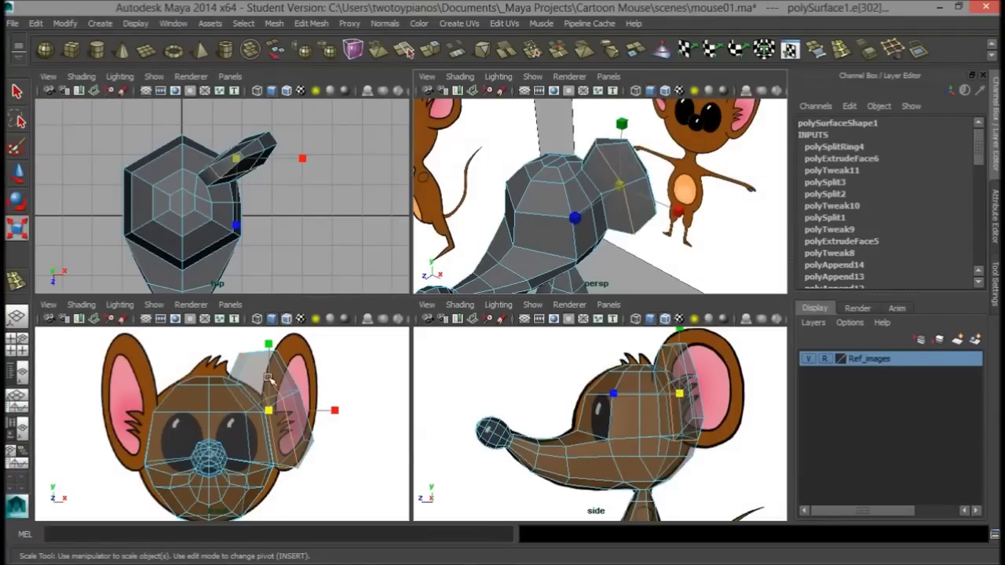
left_click_drag(622, 195, 582, 218, "alt")
right_click_drag(581, 166, 579, 198)
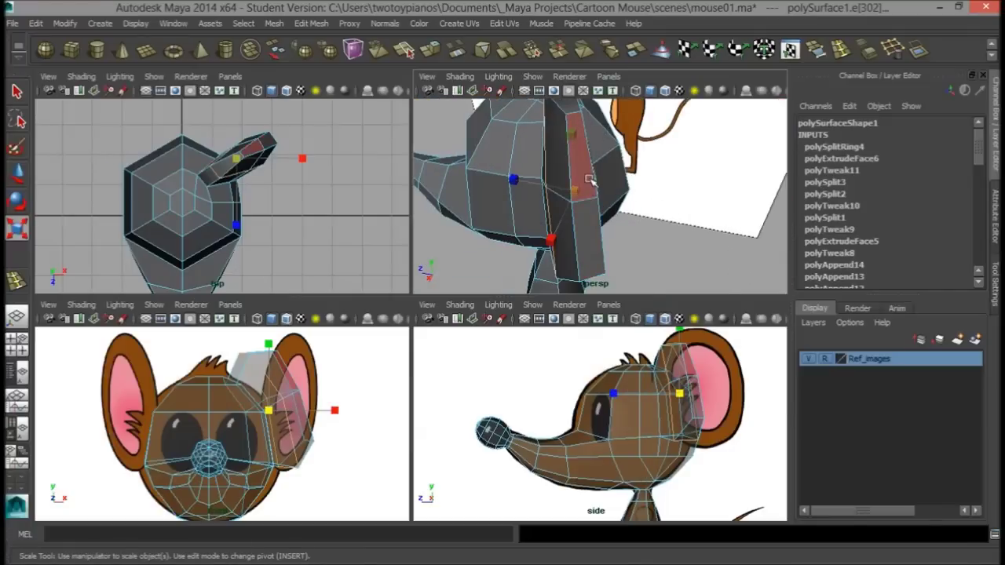
left_click(596, 281)
left_click_drag(595, 282, 709, 234, "alt")
key("space")
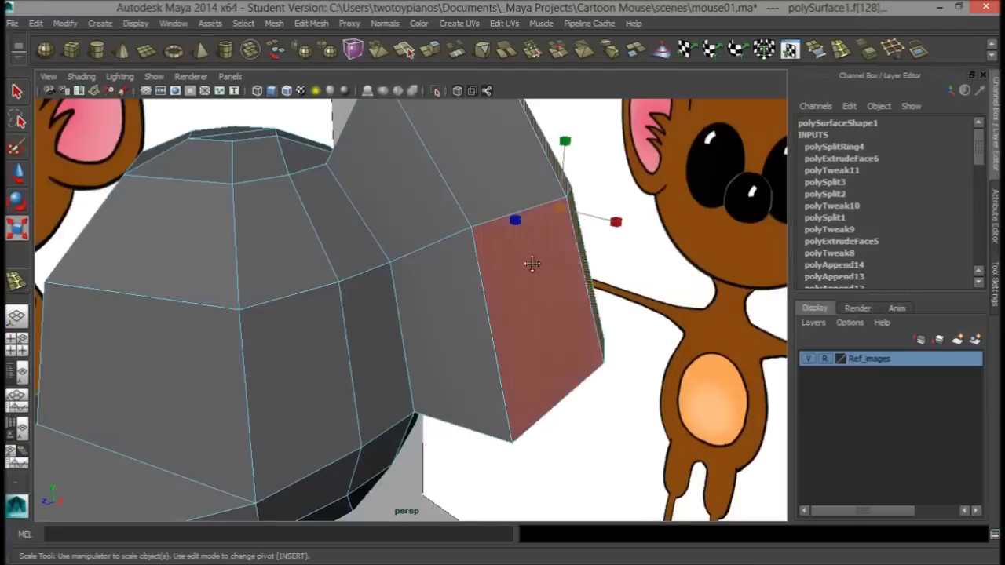
middle_click_drag(532, 264, 451, 343, "alt")
right_click_drag(626, 294, 503, 297, "alt")
key("w")
left_click_drag(462, 290, 418, 218)
- Move the ear's middle edge loop slightly, to about X 1.853, Y 4.595, Z -1.911
right_click(419, 218)
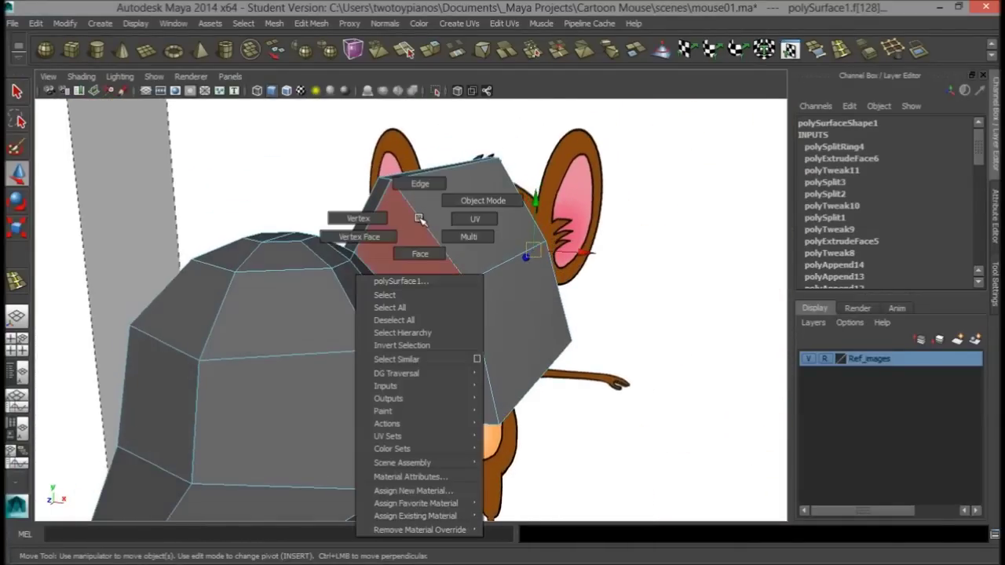
left_click(420, 182)
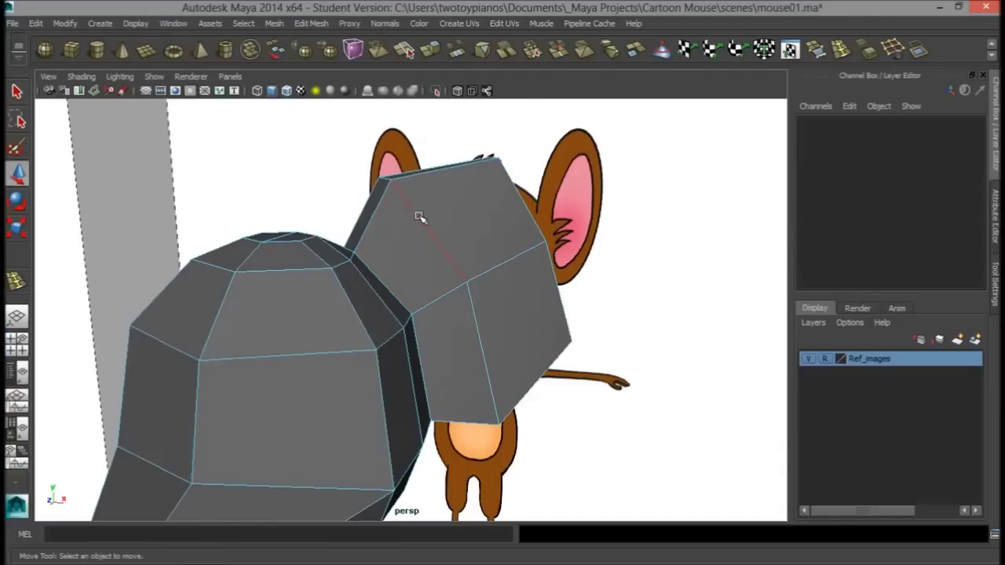
left_click(420, 218)
left_click_drag(452, 296, 449, 297)
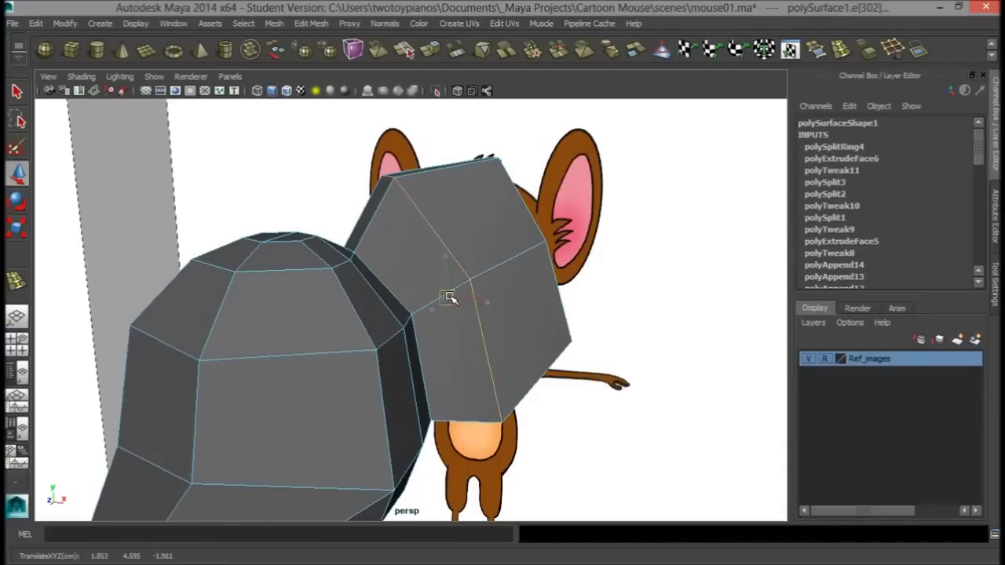
- Insert an edge loop close to the ear's base and scale it down to about 0.92
left_click_drag(607, 254, 671, 106, "alt")
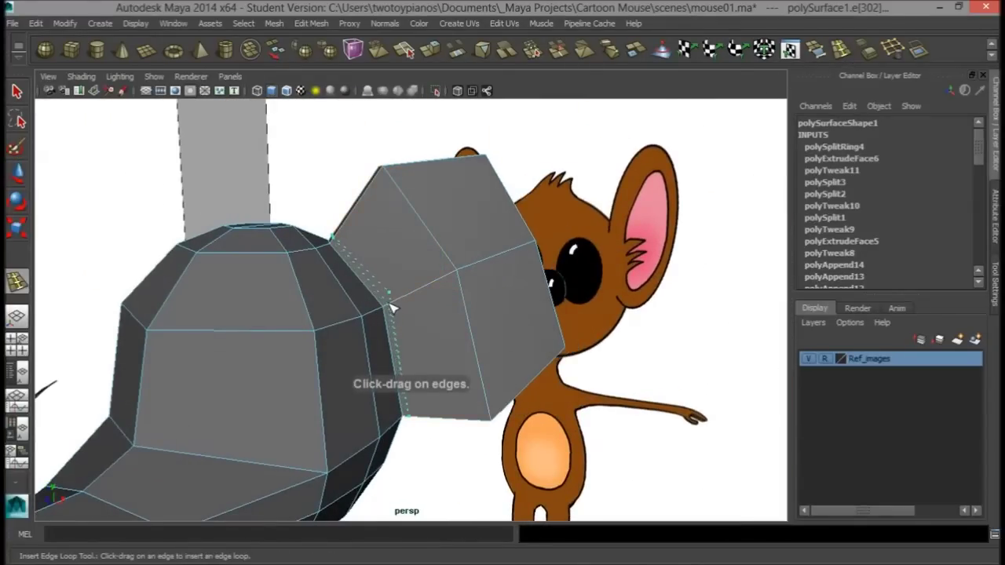
left_click_drag(458, 380, 504, 441, "alt")
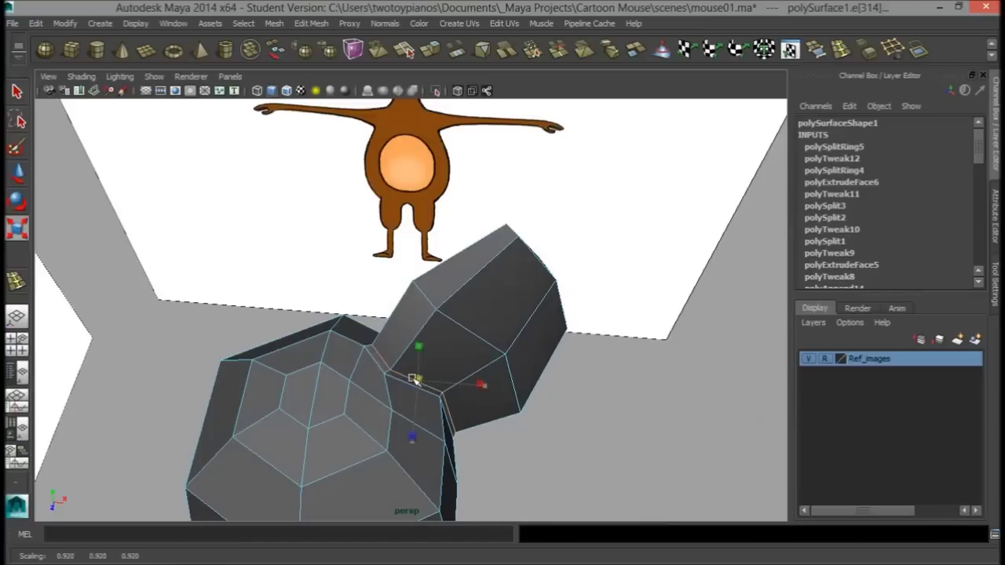
left_click_drag(489, 366, 432, 351, "alt")
- Scale the short edges across the ear's thickness individually, at the base's underside and top and on the middle loop's top
left_click(239, 352)
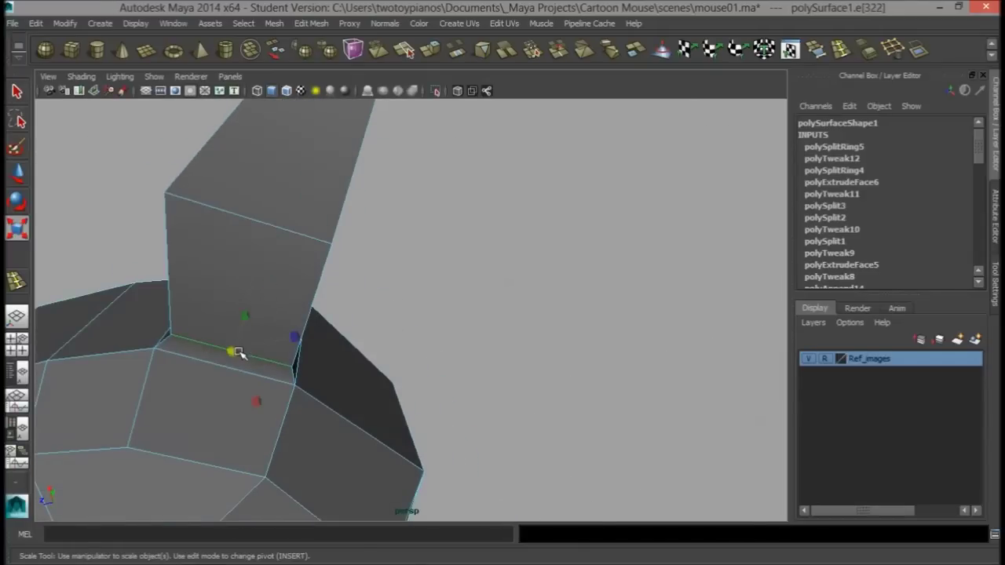
left_click_drag(285, 335, 149, 316, "alt")
left_click_drag(321, 242, 290, 322, "alt")
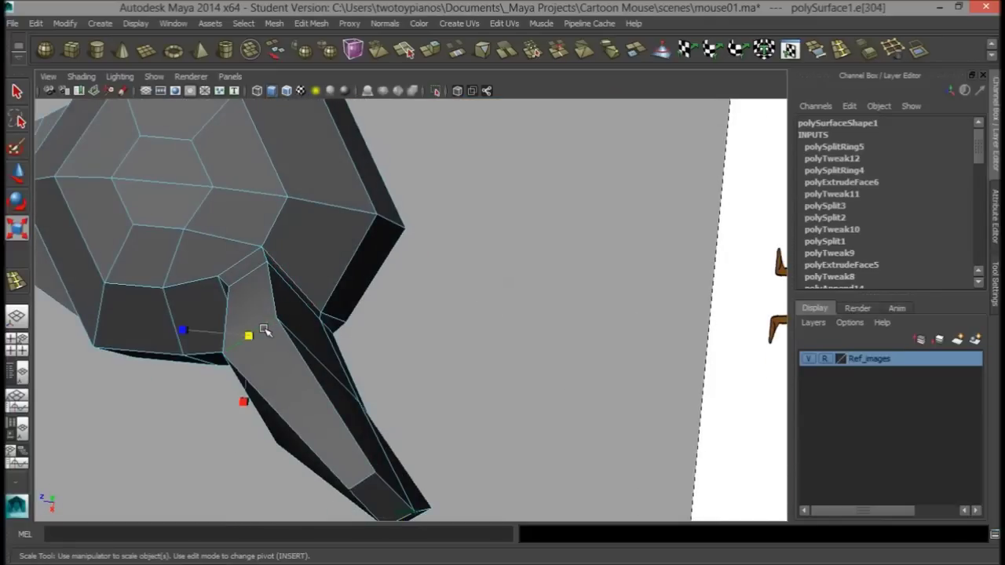
left_click_drag(230, 337, 345, 211, "alt")
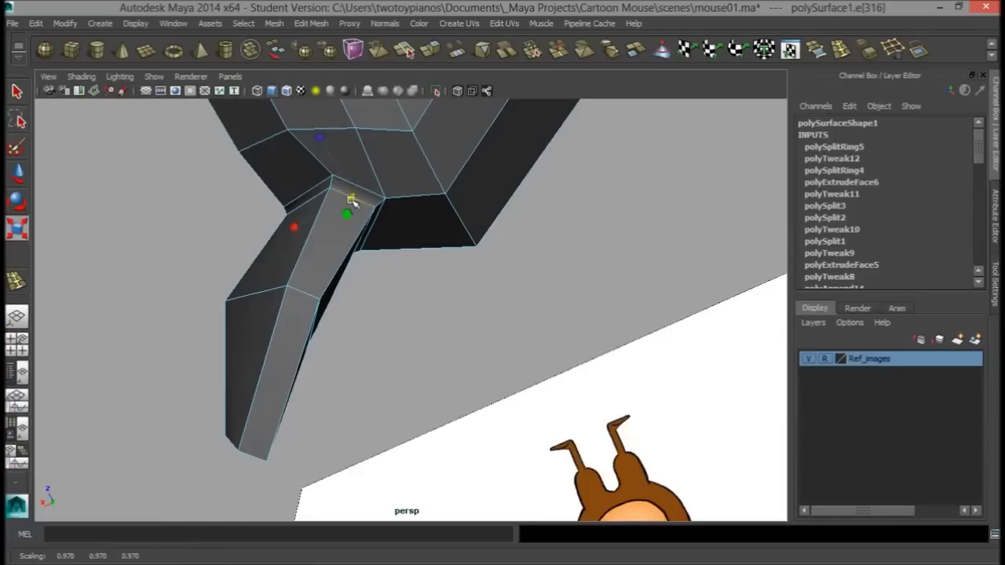
- Adjust the vertices at the centre of the ear's broad face and around its base to reshape the ear
left_click_drag(333, 211, 508, 227, "alt")
right_click_drag(441, 246, 398, 239)
left_click(398, 238)
left_click_drag(482, 254, 311, 431, "alt")
left_click_drag(234, 362, 191, 398)
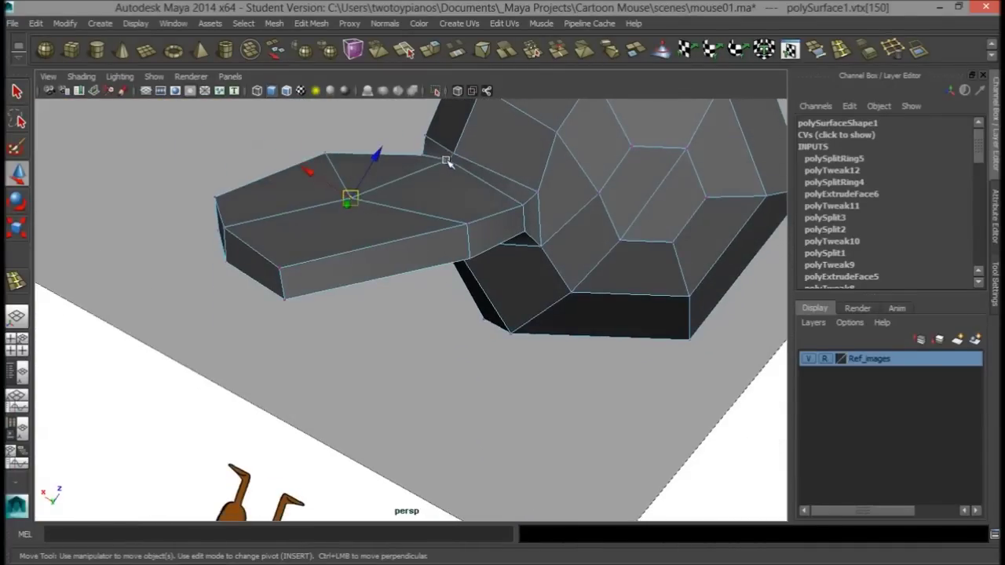
left_click_drag(479, 190, 293, 335, "alt")
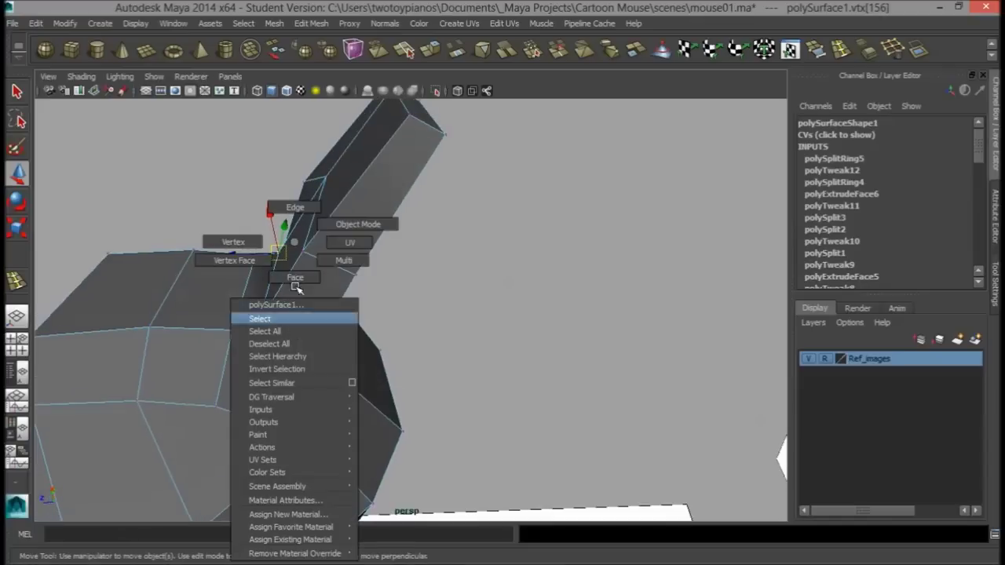
- Rescale the short edge on the underside of the ear's base and undo the last change
right_click_drag(294, 212, 295, 209)
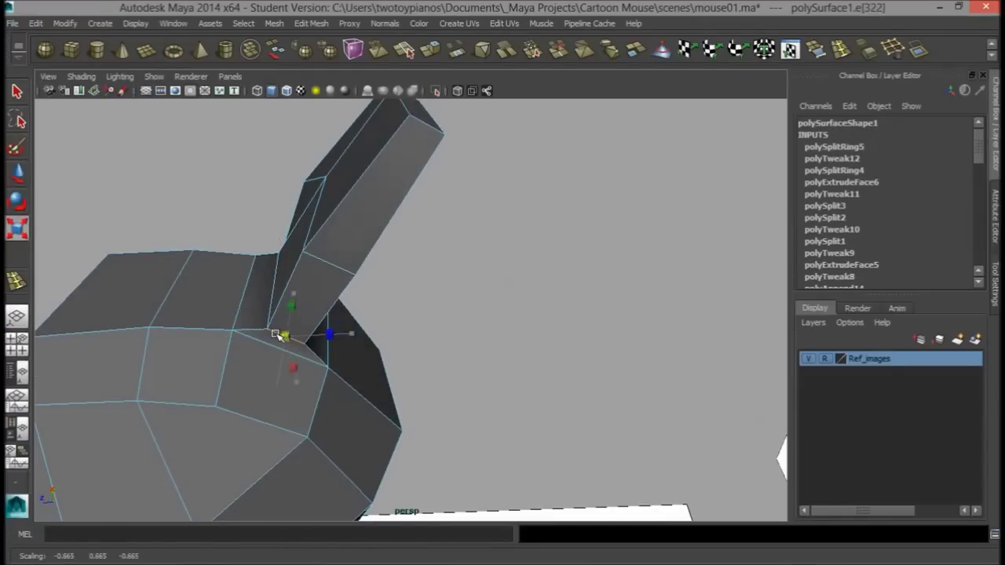
left_click_drag(327, 318, 448, 312, "alt")
right_click_drag(447, 313, 438, 302, "alt")
left_click_drag(438, 303, 334, 326, "alt")
right_click_drag(334, 325, 481, 341, "alt")
key("ctrl+z")
- Move the short edge on the ear's underside to about X 2.612, Y 2.915, Z -2.211
key("F8")
left_click(330, 323)
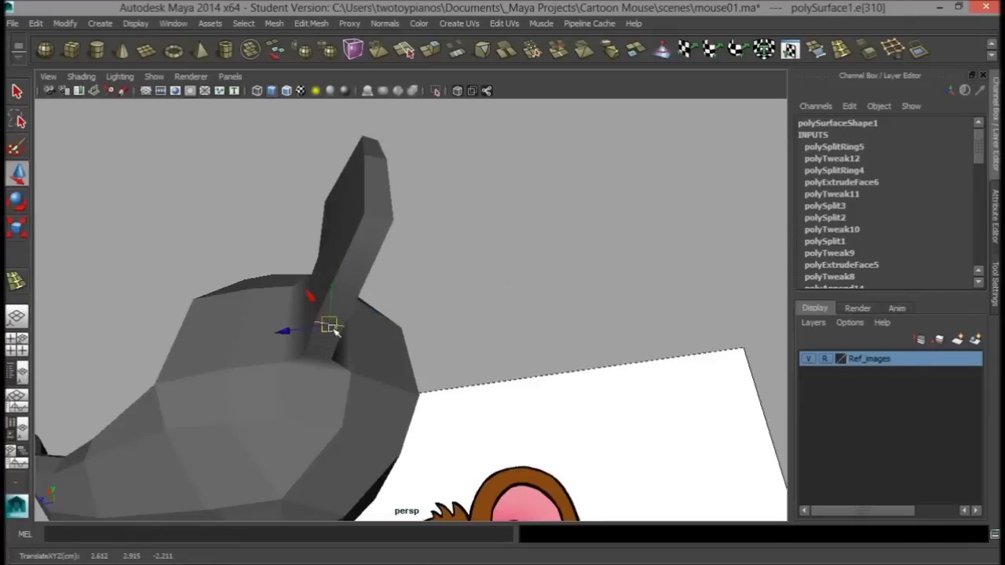
left_click(516, 274)
left_click_drag(516, 274, 444, 418, "alt")
- Move the ear's outer top edge to about X 2.405, Y 6.532, Z -2.476 and adjust the middle loop's top edge
left_click(335, 372)
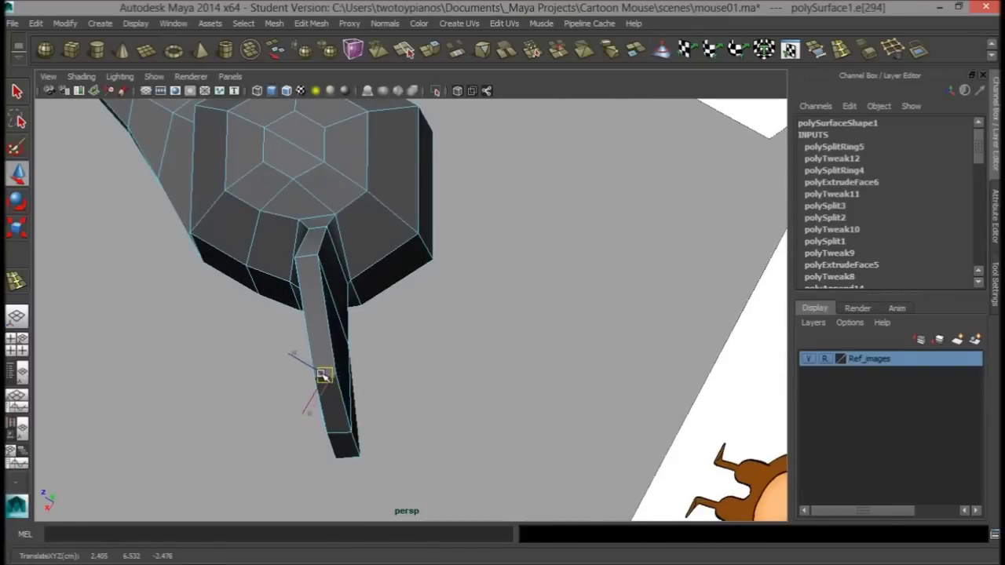
left_click_drag(320, 363, 496, 235, "alt")
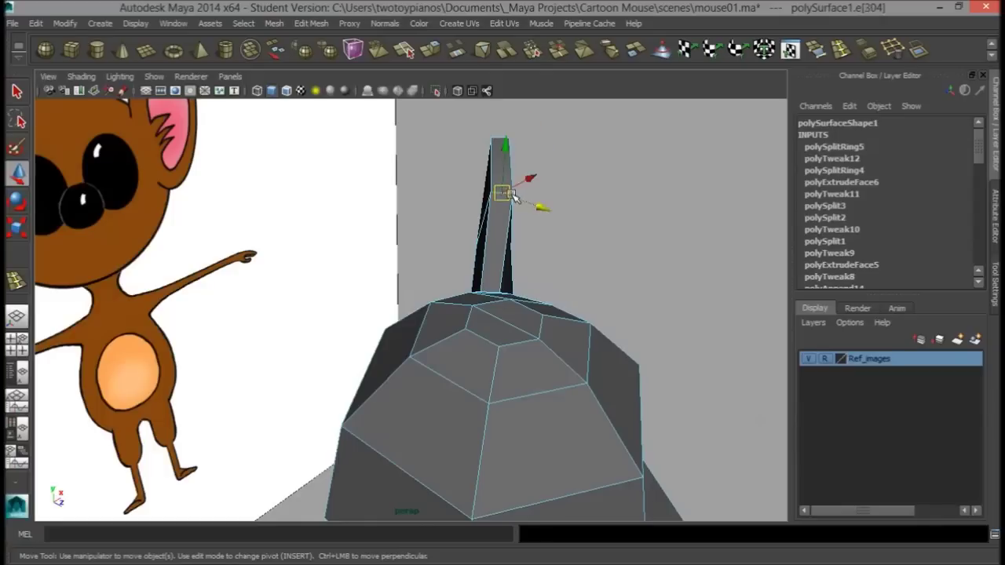
left_click_drag(503, 194, 395, 322)
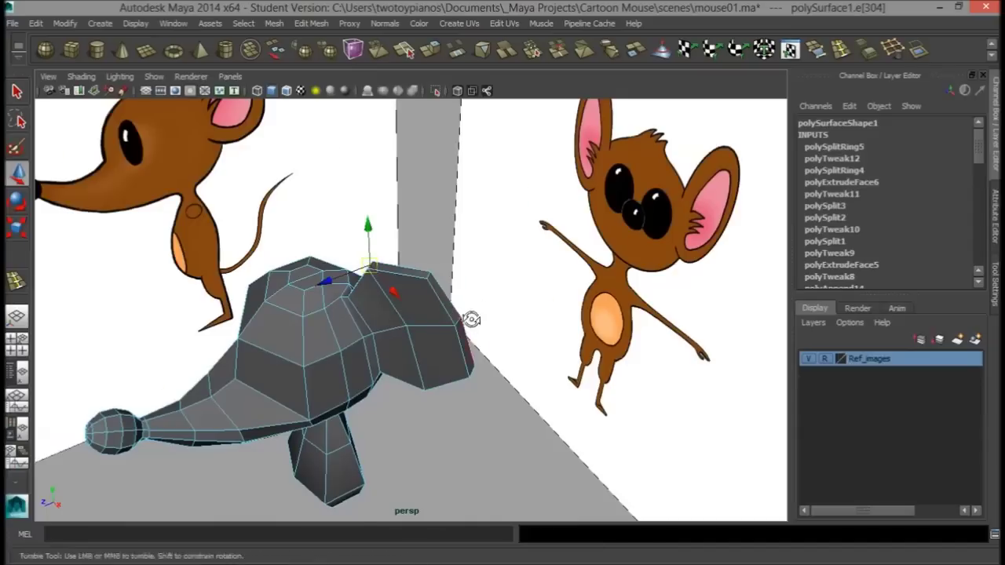
left_click_drag(343, 275, 494, 288, "alt")
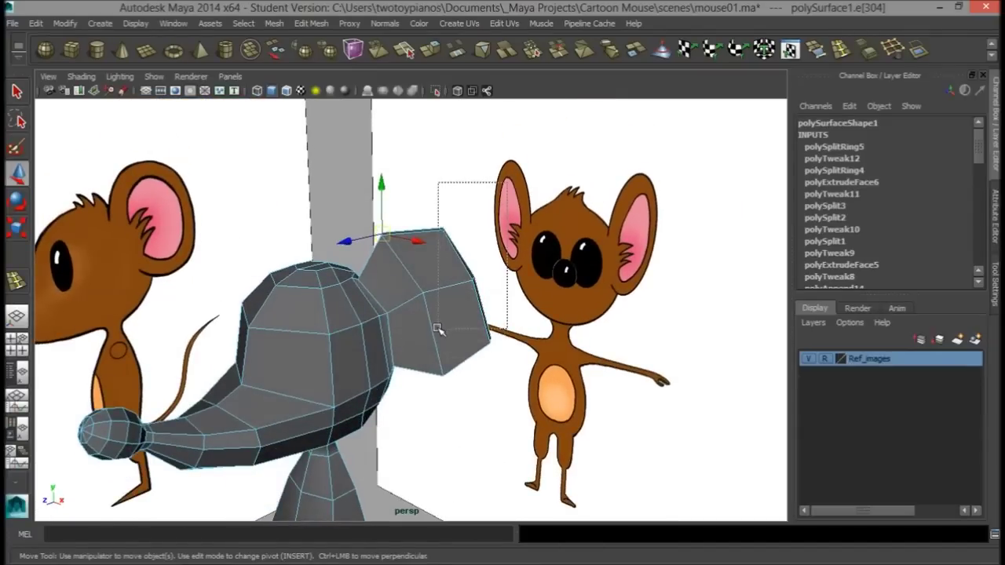
- Select the faces on the ear's outer part and grow the selection until it covers the whole ear
left_click_drag(446, 347, 445, 348)
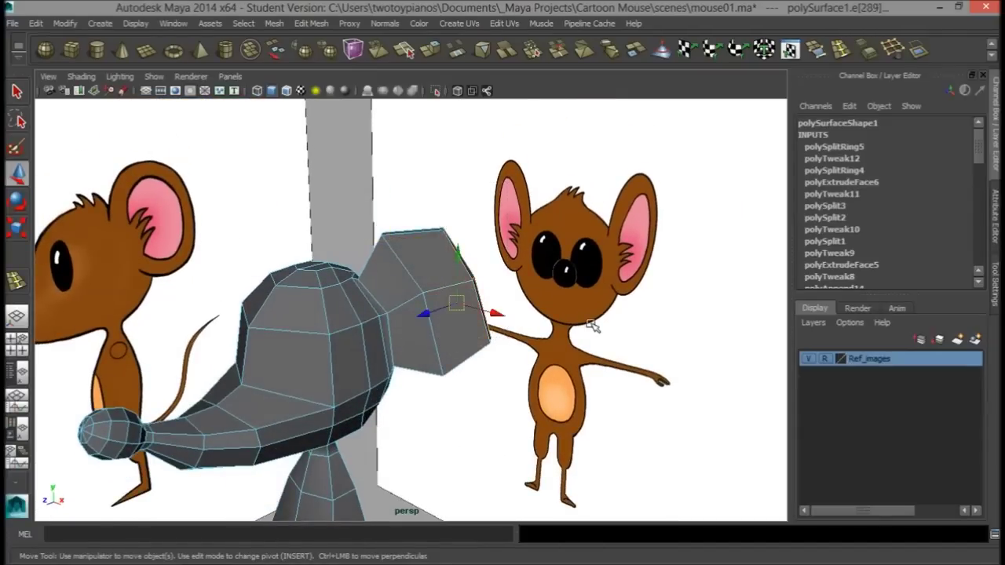
right_click_drag(468, 313, 498, 214)
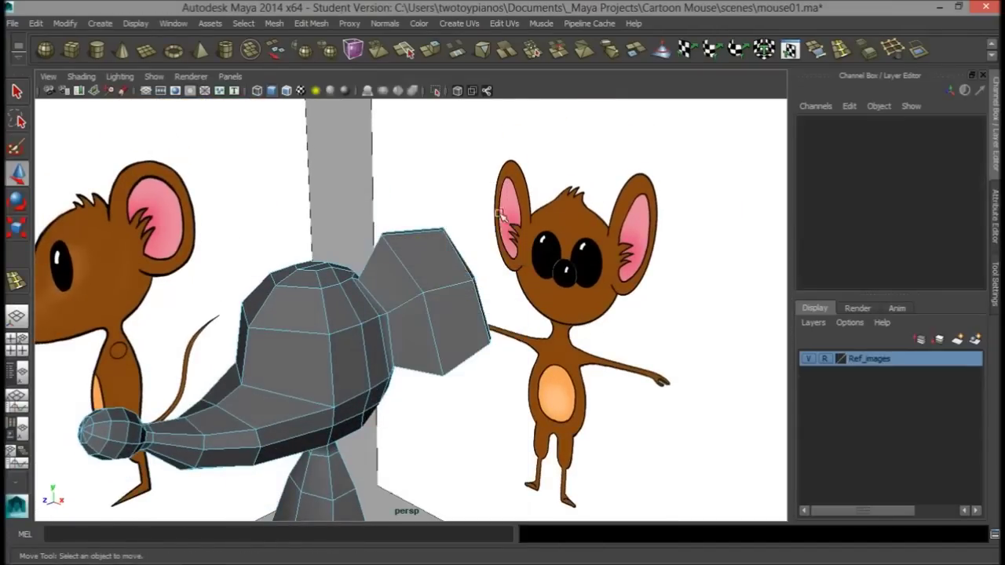
left_click_drag(447, 377, 397, 351)
left_click_drag(379, 286, 590, 248, "alt")
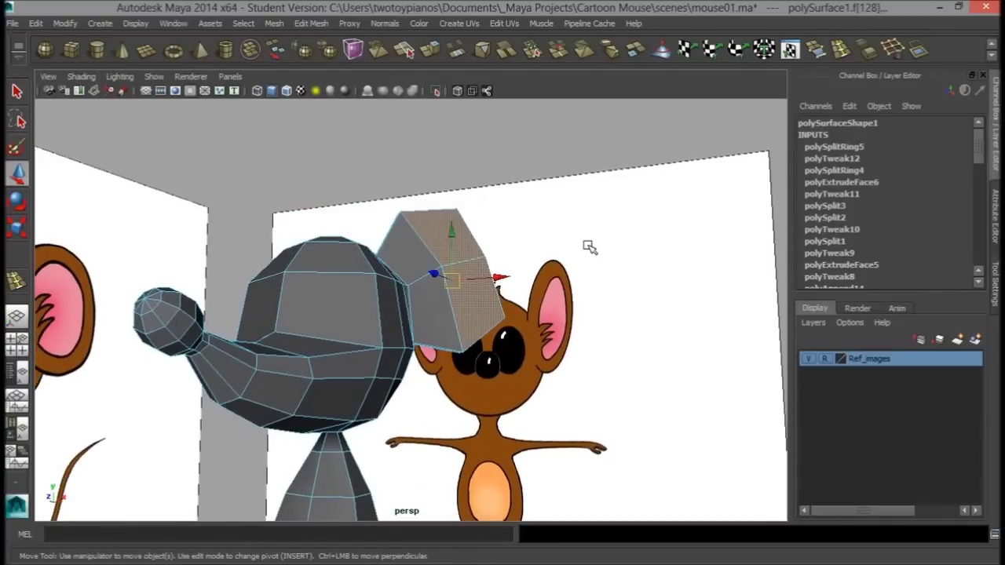
key("shift+period")
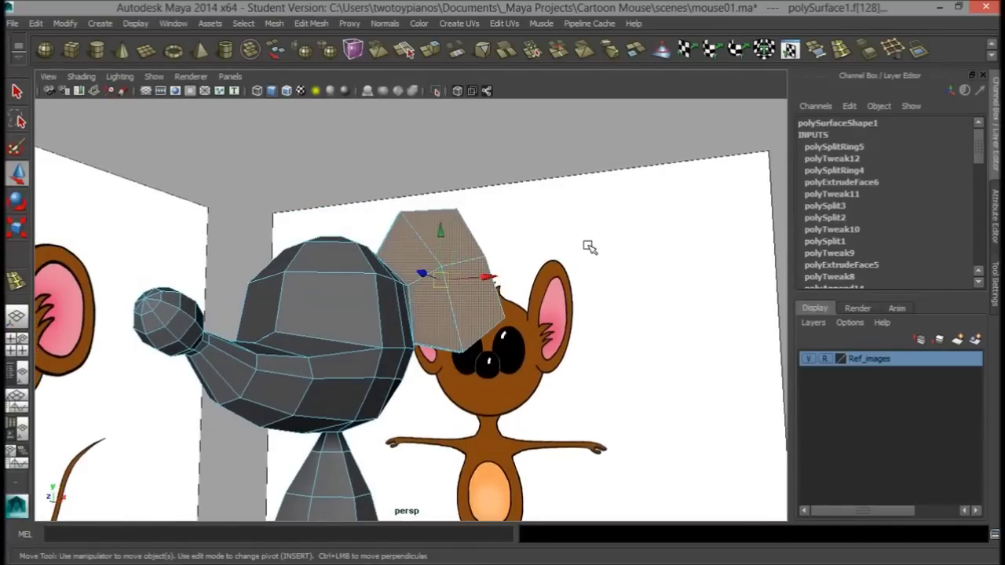
left_click_drag(499, 259, 563, 332, "alt")
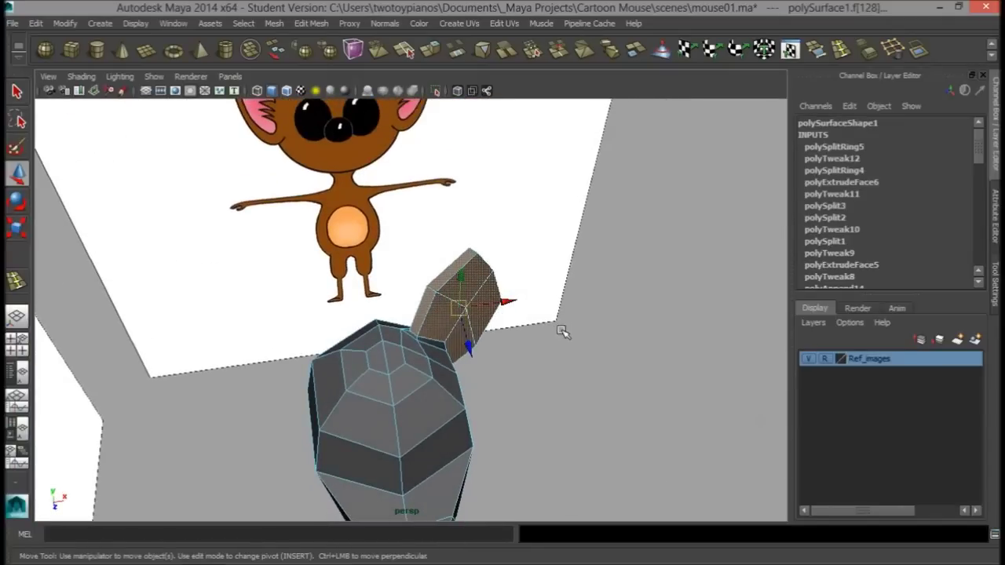
- Move the ear selection's rotation pivot to the ear's base, at about X 1.228, Y 4.721, Z -1.579
key("space")
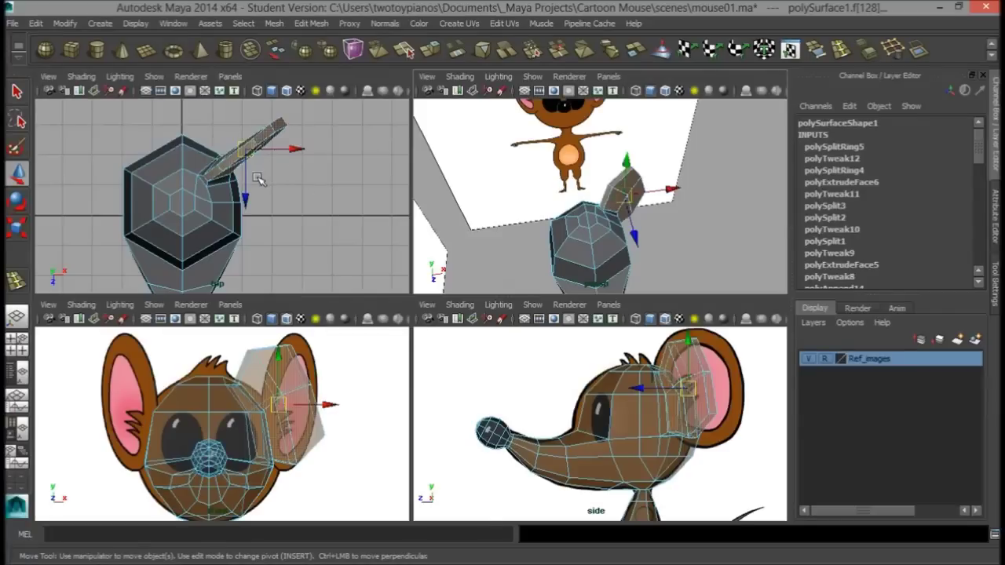
middle_click_drag(259, 179, 310, 159, "alt")
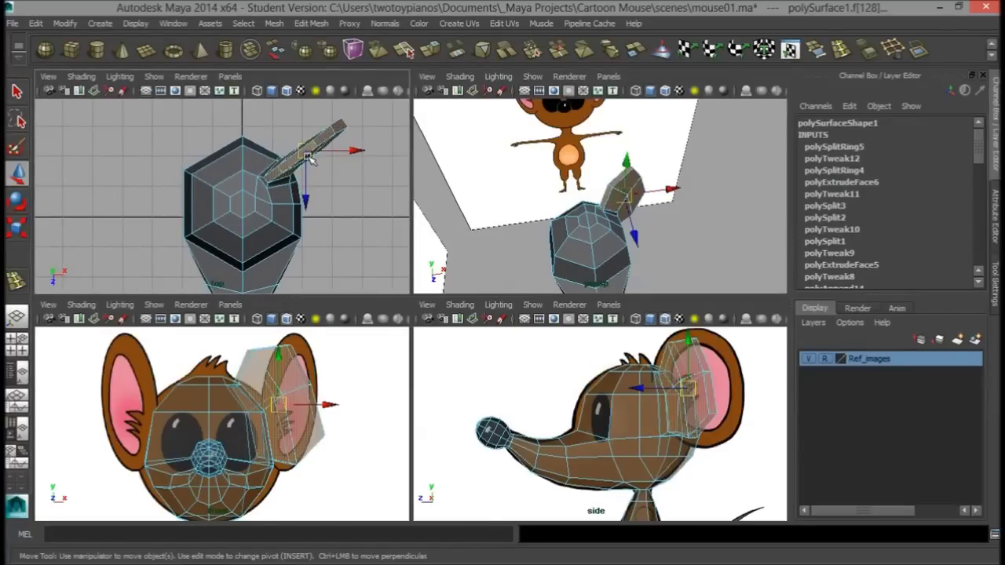
key("e")
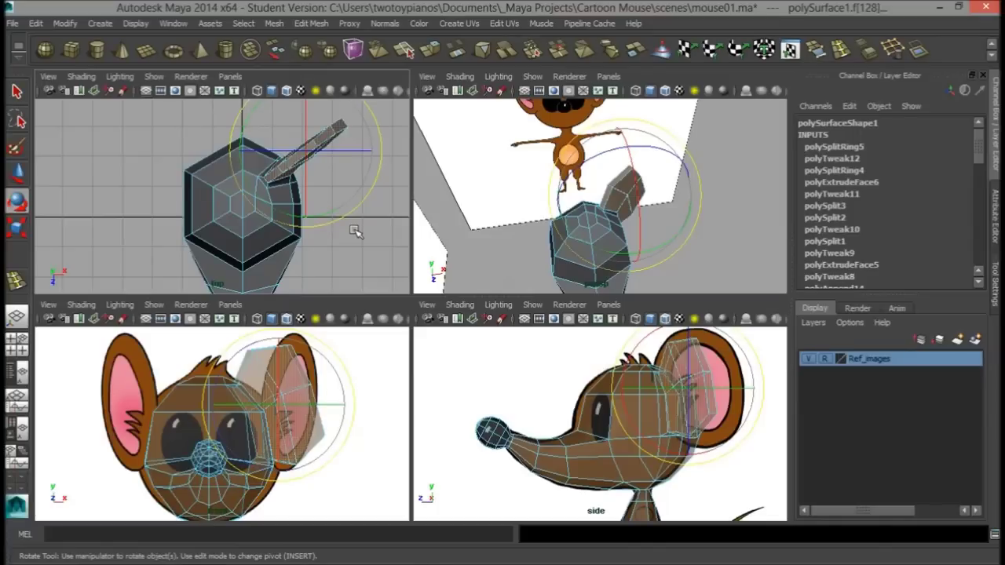
key("Insert")
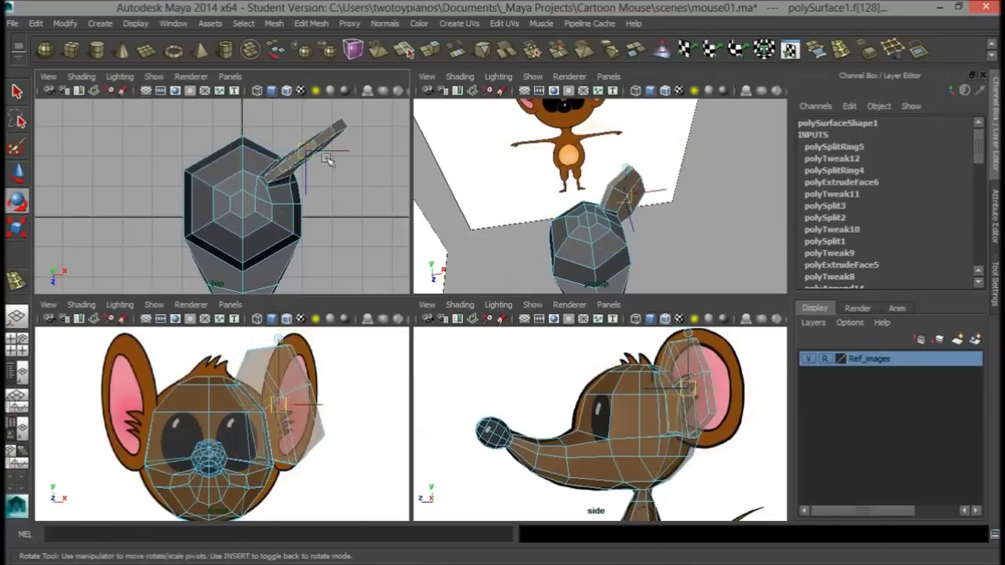
left_click_drag(310, 153, 282, 173)
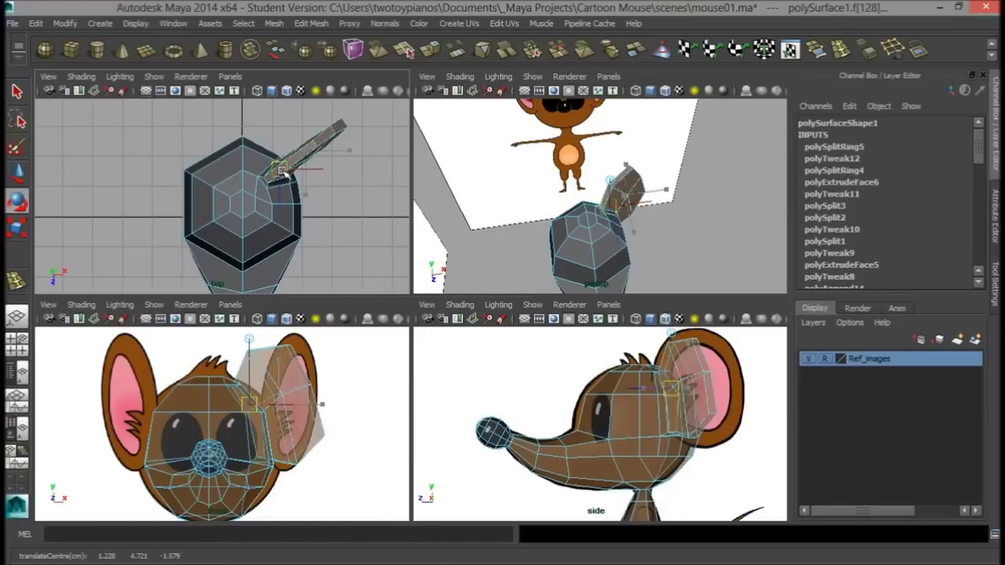
key("Insert")
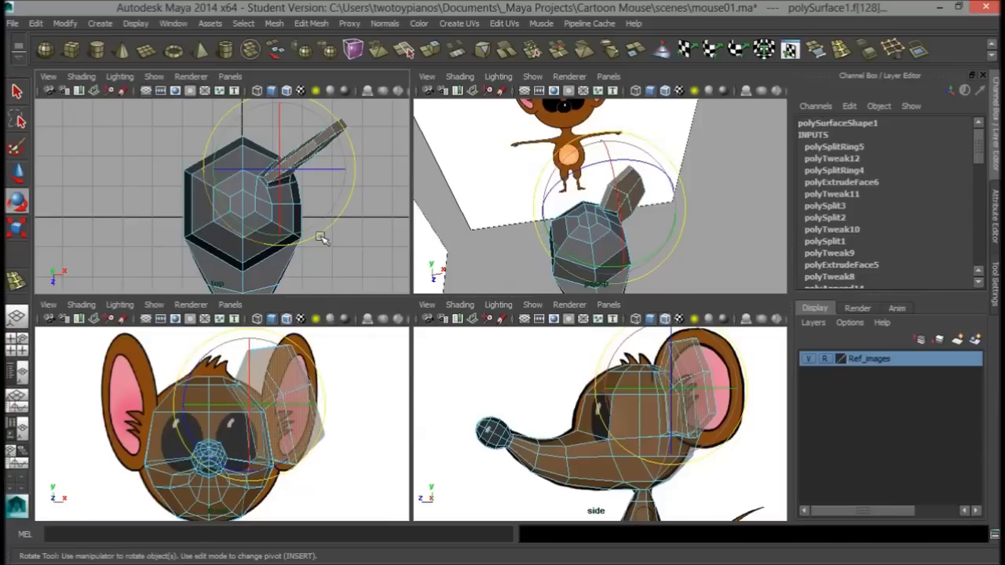
- Rotate the ear about its base in the top view so it points further backward, and shift it slightly back
left_click_drag(223, 130, 182, 129)
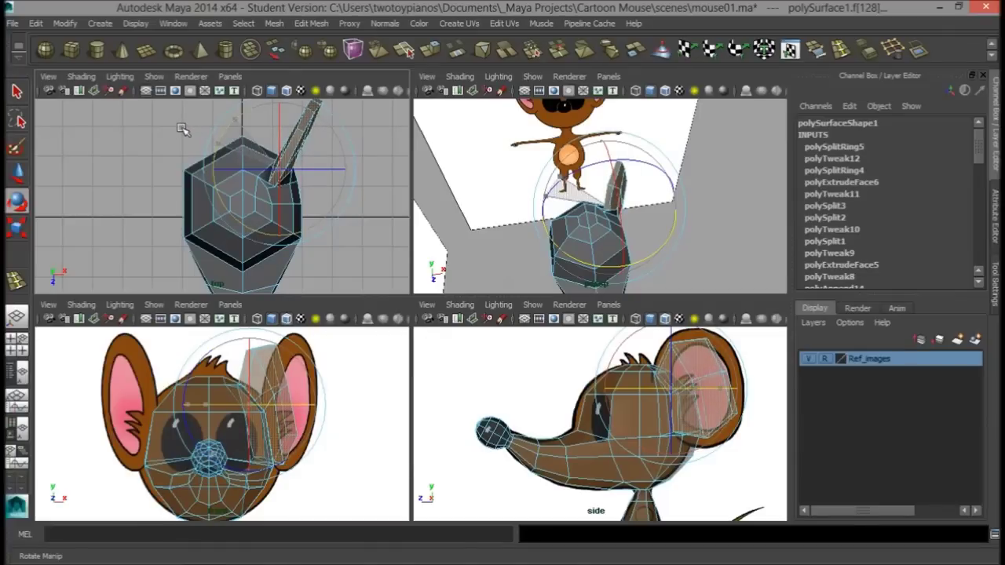
left_click_drag(183, 129, 183, 130)
key("w")
left_click_drag(298, 147, 299, 139)
left_click_drag(338, 170, 335, 184, "alt")
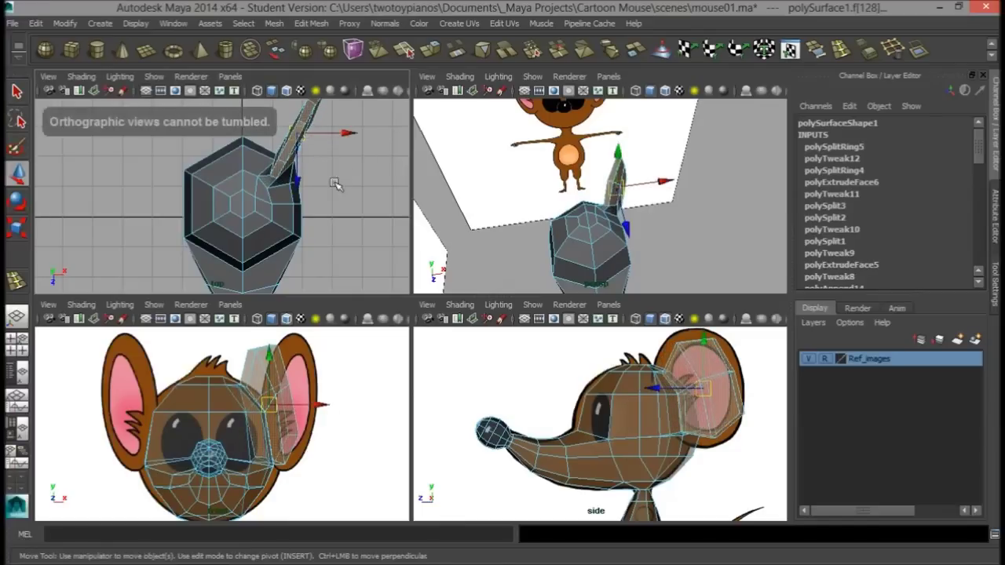
- Move the middle vertex where the ear's broad face joins the head to about X 1.455, Y 4.349, Z -1.408
key("space")
left_click_drag(624, 258, 480, 236, "alt")
right_click_drag(480, 236, 513, 256, "alt")
left_click_drag(513, 256, 345, 294, "alt")
right_click_drag(346, 294, 505, 286, "alt")
left_click_drag(505, 286, 552, 312, "alt")
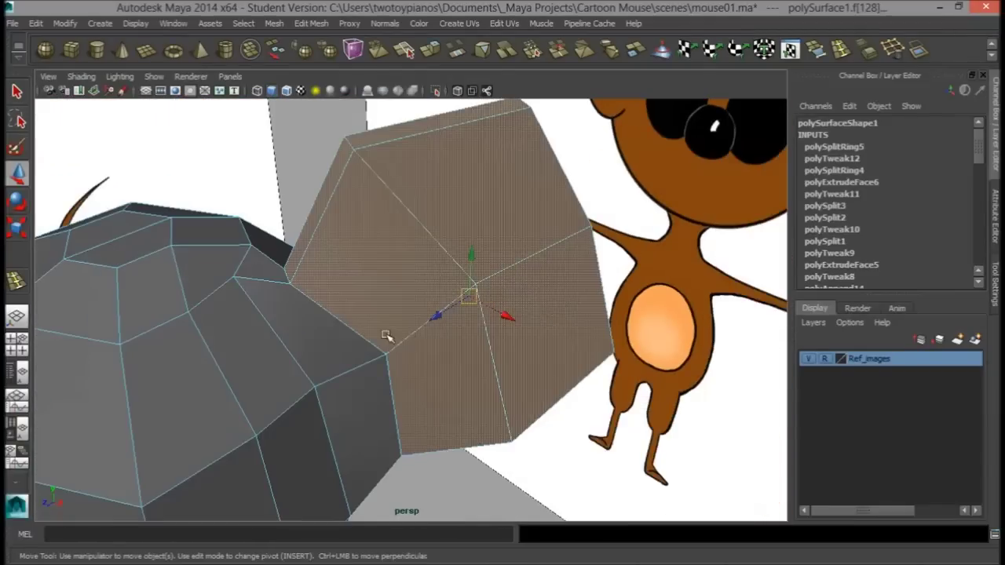
right_click_drag(387, 242, 387, 346)
left_click(342, 242)
left_click(385, 357)
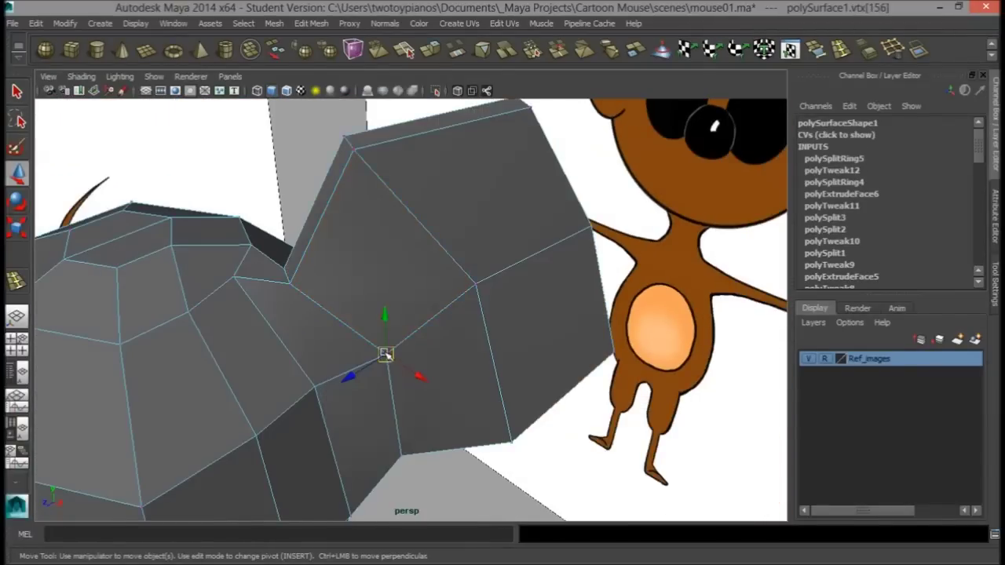
left_click(410, 415)
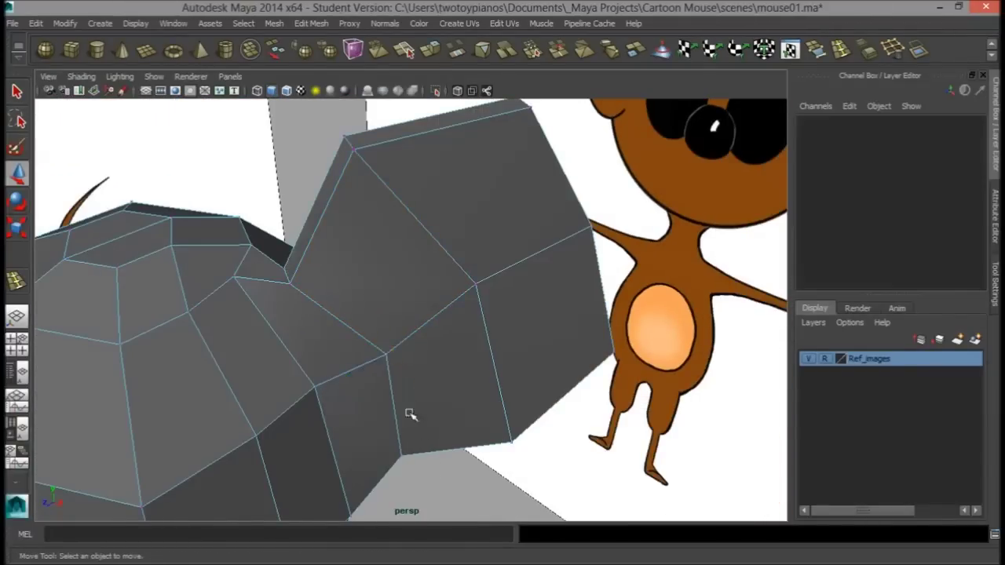
left_click(386, 356)
left_click_drag(383, 360, 328, 382)
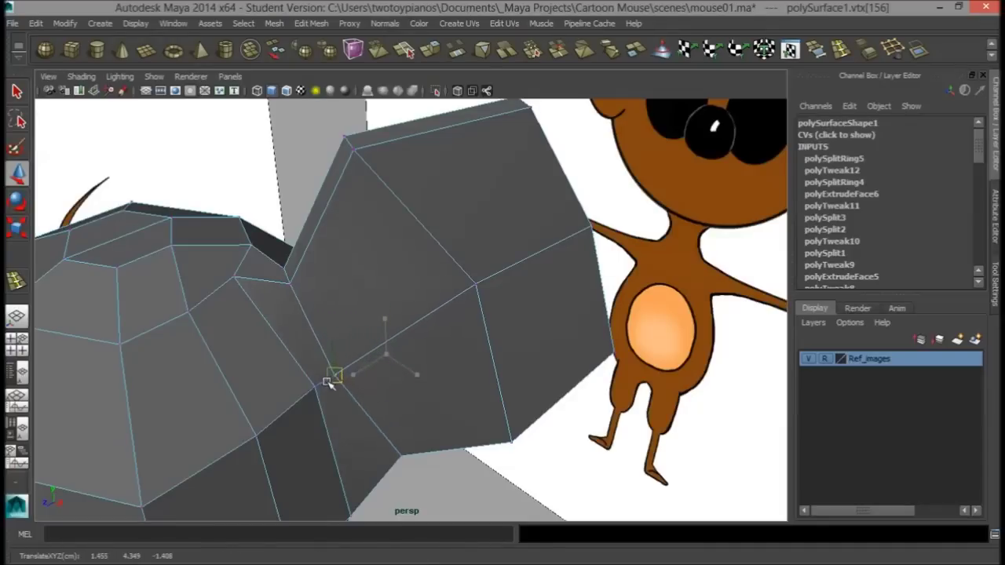
- Pull the middle vertices of the ear's rear rim outward and adjust the vertices behind the ear's base
left_click_drag(380, 335, 491, 291, "alt")
left_click_drag(483, 226, 540, 226)
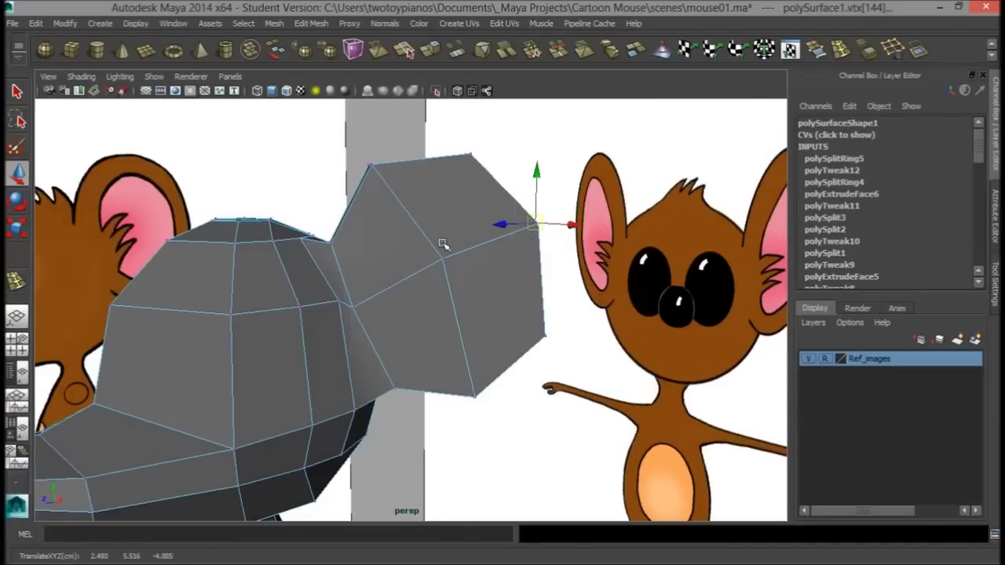
left_click_drag(606, 341, 394, 313, "alt")
left_click(507, 368)
left_click_drag(509, 371, 652, 323)
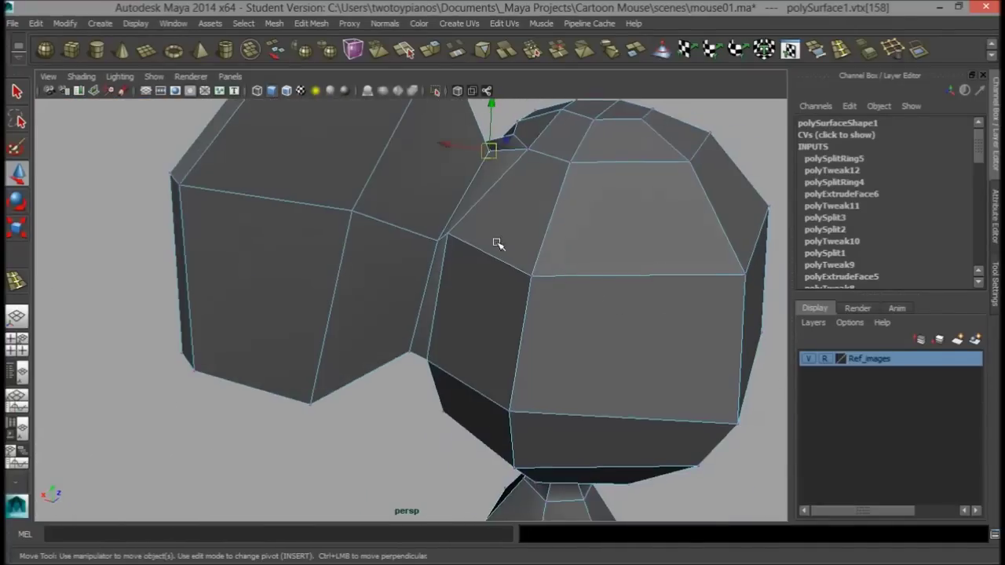
- Fine-tune the middle vertices of the ear's base on its back and front sides, close to the head
left_click(438, 242)
left_click_drag(437, 242, 540, 201, "alt")
left_click_drag(381, 350, 377, 352)
left_click_drag(492, 351, 317, 316, "alt")
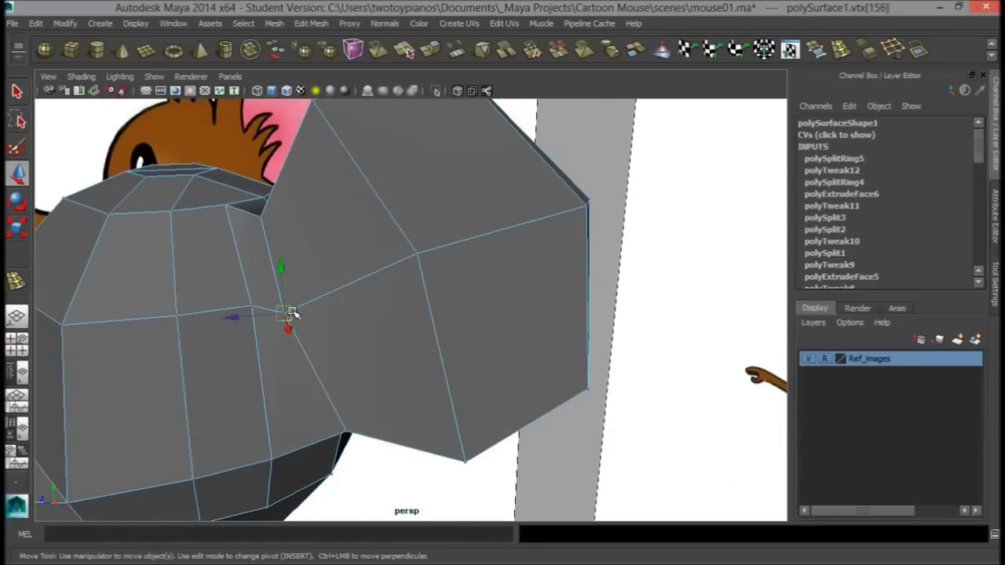
left_click_drag(286, 312, 410, 350)
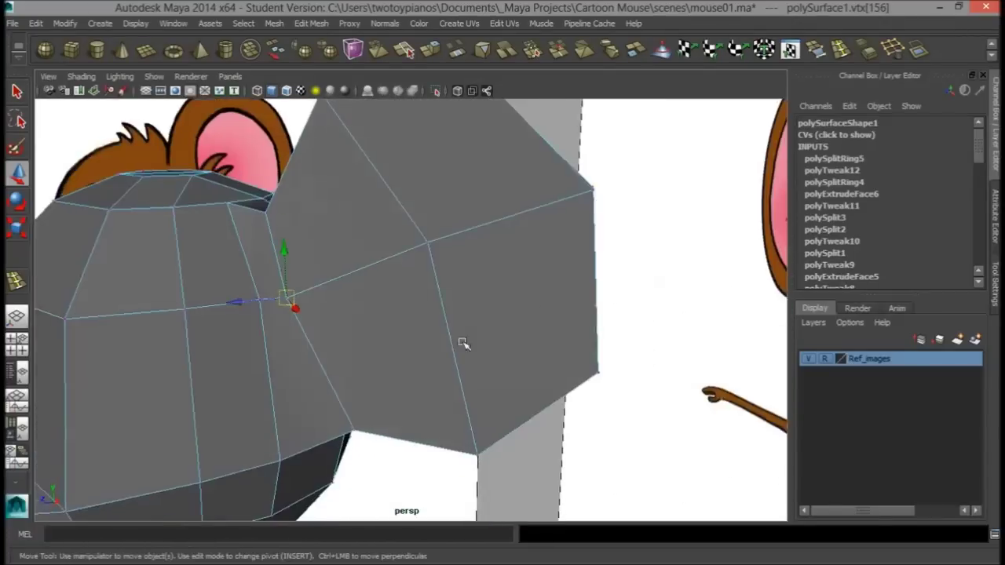
- Preview the whole mesh smoothed and compare the ear with the side reference drawing
scroll(409, 349, "down", 5)
middle_click_drag(429, 322, 484, 317, "alt")
right_click_drag(470, 300, 525, 227)
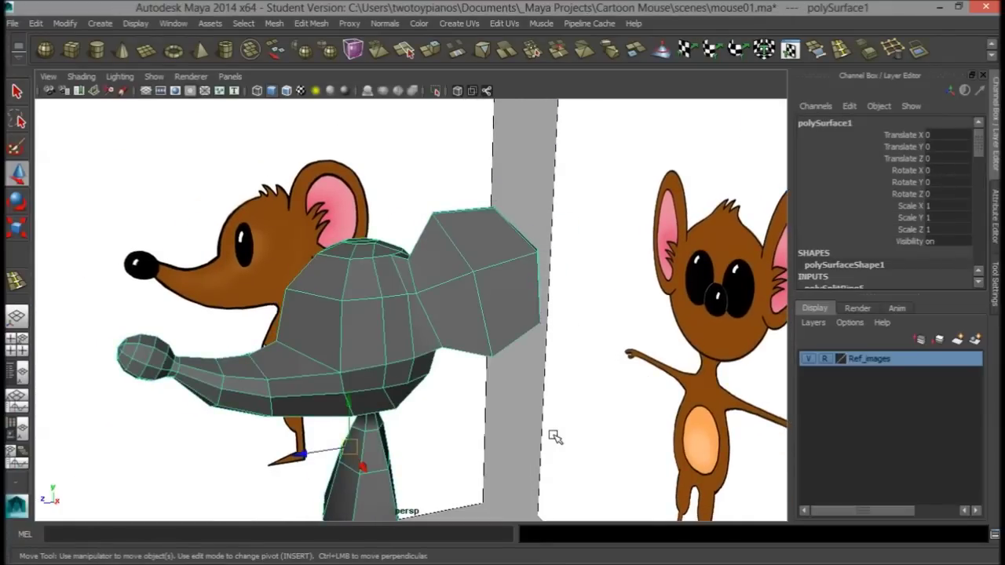
key("3")
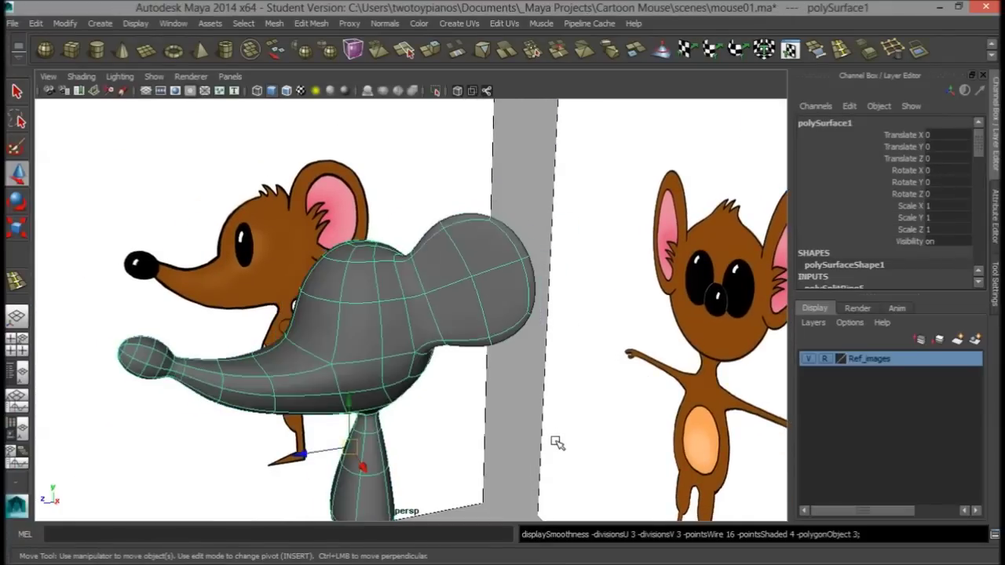
left_click_drag(521, 406, 427, 404, "alt")
key("space")
key("space")
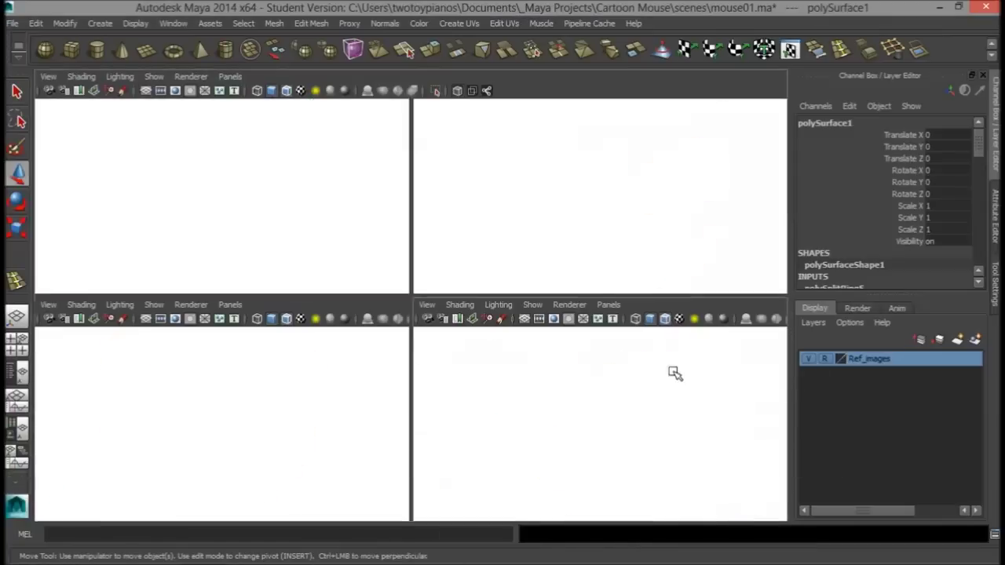
right_click_drag(608, 370, 633, 369, "alt")
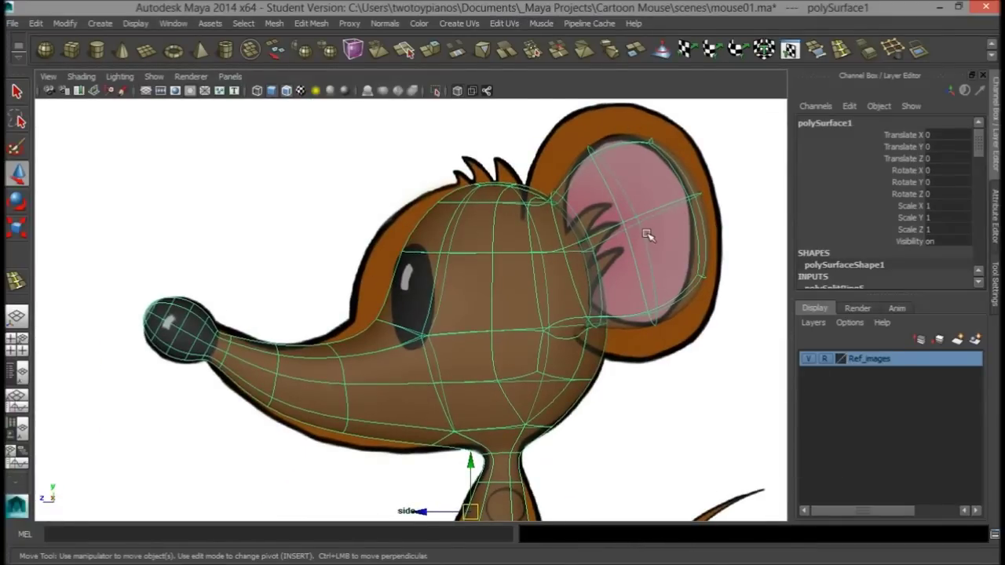
- Return to the unsmoothed mesh and move the ear's upper front and top vertices out to the reference ear's outline
key("1")
right_click_drag(591, 144, 540, 128)
left_click_drag(540, 122, 566, 124)
left_click_drag(627, 103, 703, 151)
left_click_drag(657, 127, 652, 103)
- Move the ear's rear vertices outside the reference outline and its bottom vertices to about X 2.132, Y 2.415, Z -3.160
left_click_drag(677, 150, 733, 175)
left_click_drag(672, 276, 740, 308)
left_click_drag(728, 288, 721, 308)
left_click_drag(633, 312, 664, 372)
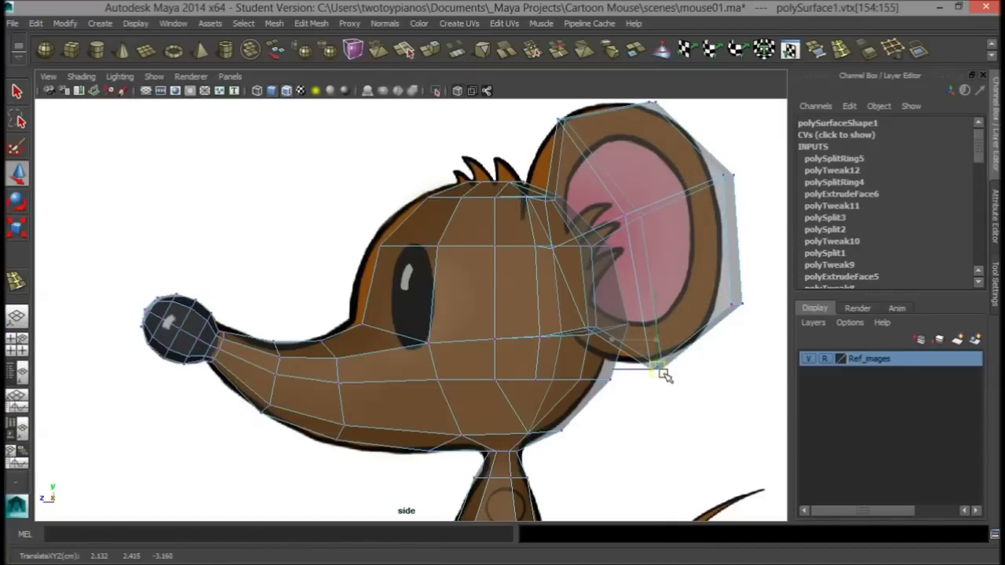
- Preview the mesh smoothed and examine the enlarged ear against the side reference and in the perspective view
right_click_drag(674, 266, 707, 208)
key("3")
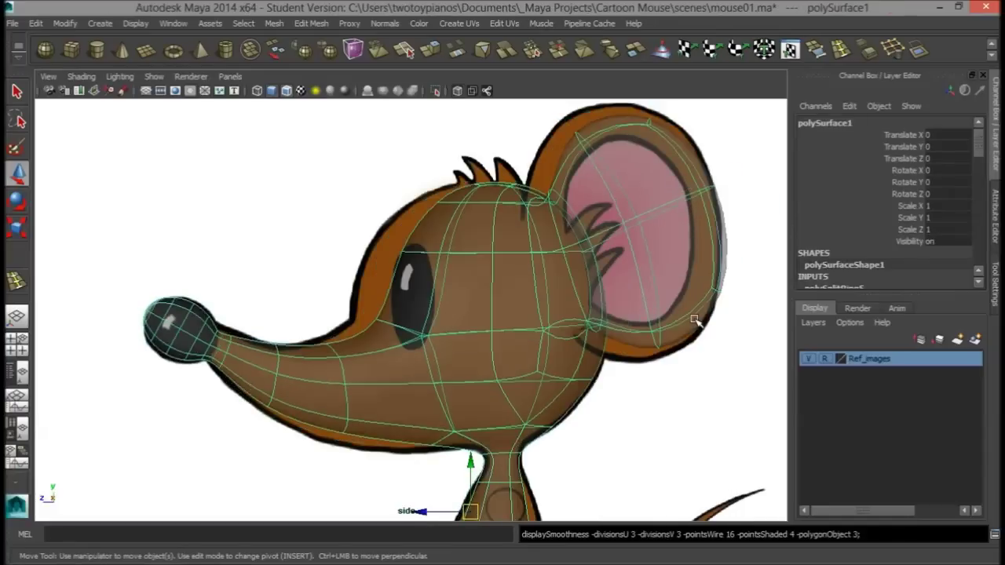
key("space")
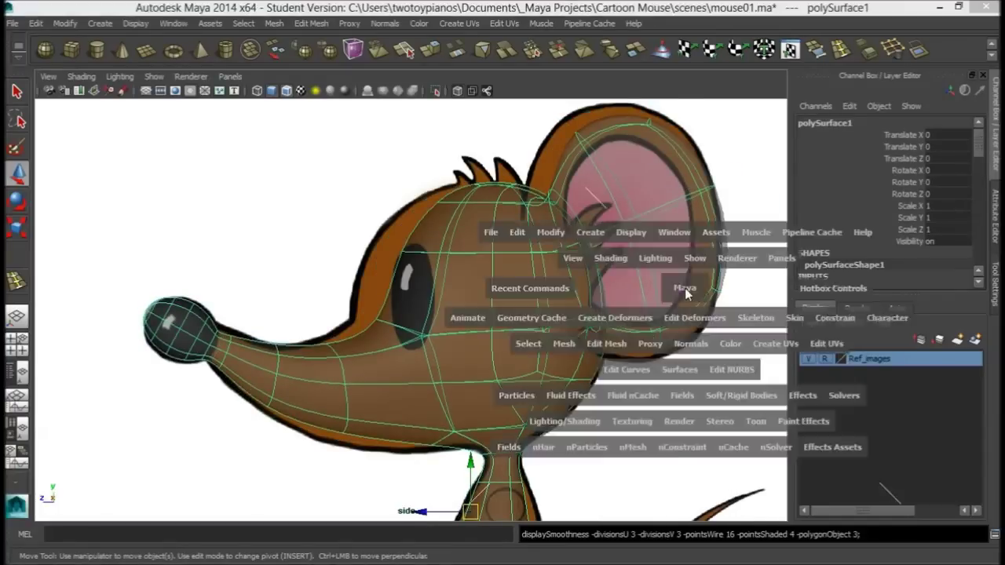
mouse_move(690, 200)
left_mouse_down("alt")
mouse_move(637, 272)
mouse_move(707, 210)
mouse_move(673, 195)
mouse_move(686, 223)
mouse_move(691, 212)
left_mouse_up("alt")
middle_click_drag(688, 429, 619, 410, "alt")
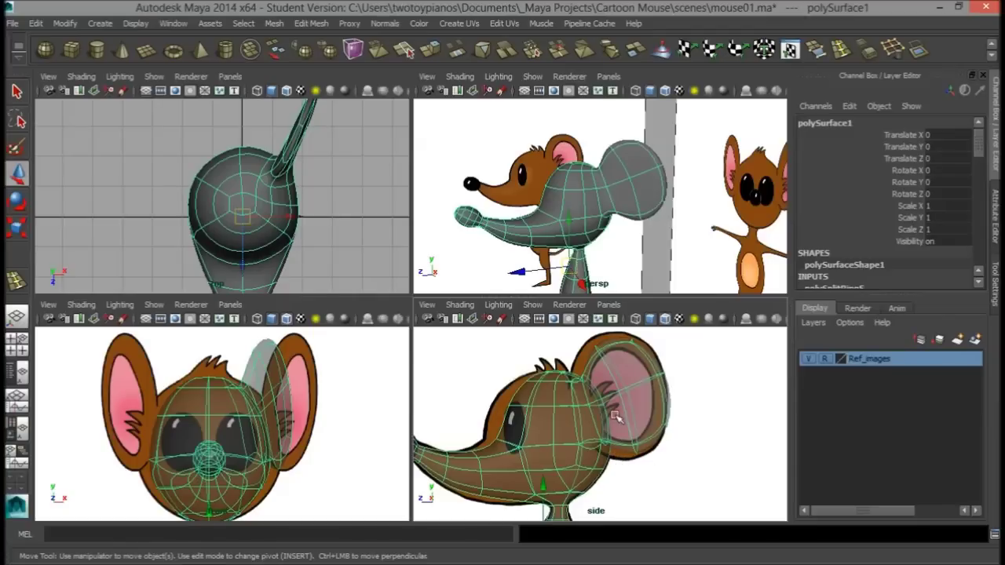
right_click_drag(667, 238, 647, 191, "alt")
left_click_drag(647, 191, 580, 187, "alt")
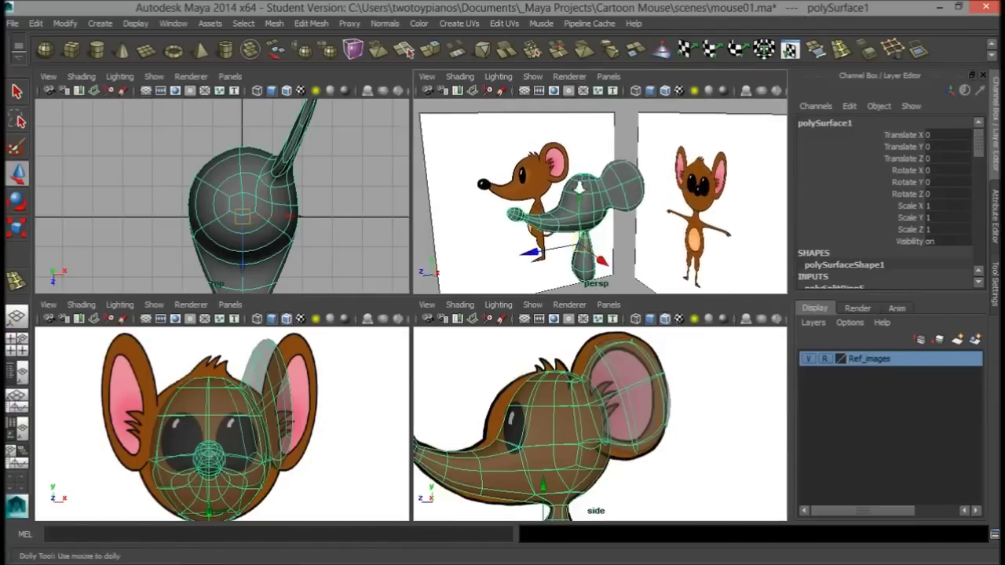
right_click_drag(518, 220, 668, 218, "alt")
left_click_drag(669, 217, 692, 228, "alt")
right_click_drag(510, 186, 612, 184, "alt")
left_click_drag(613, 183, 634, 220, "alt")
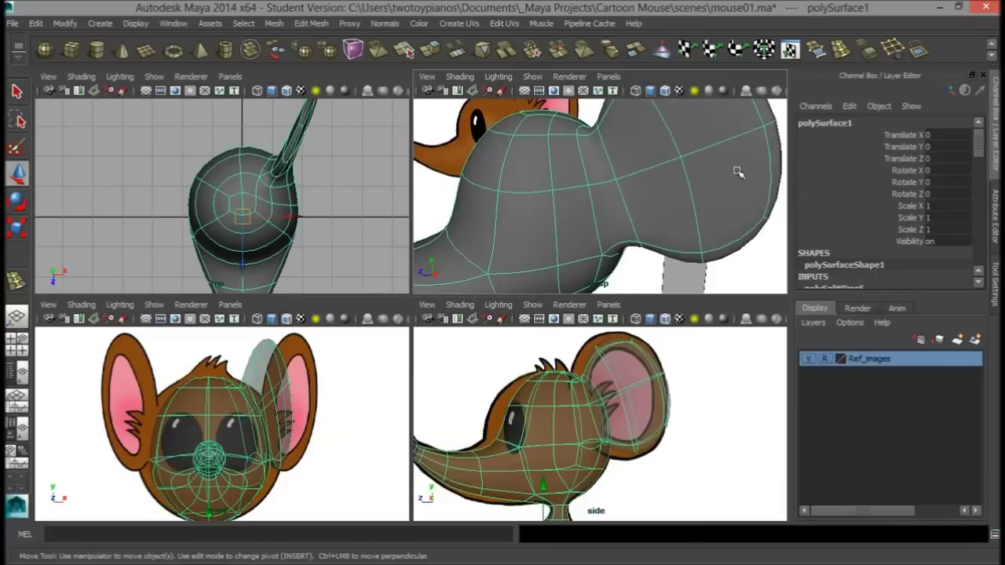
- Return to the unsmoothed mesh and select the four faces of the ear's broad front side
key("1")
left_click_drag(676, 211, 681, 167, "alt")
right_click_drag(681, 167, 677, 197)
left_click(678, 196)
left_click(626, 217, "shift")
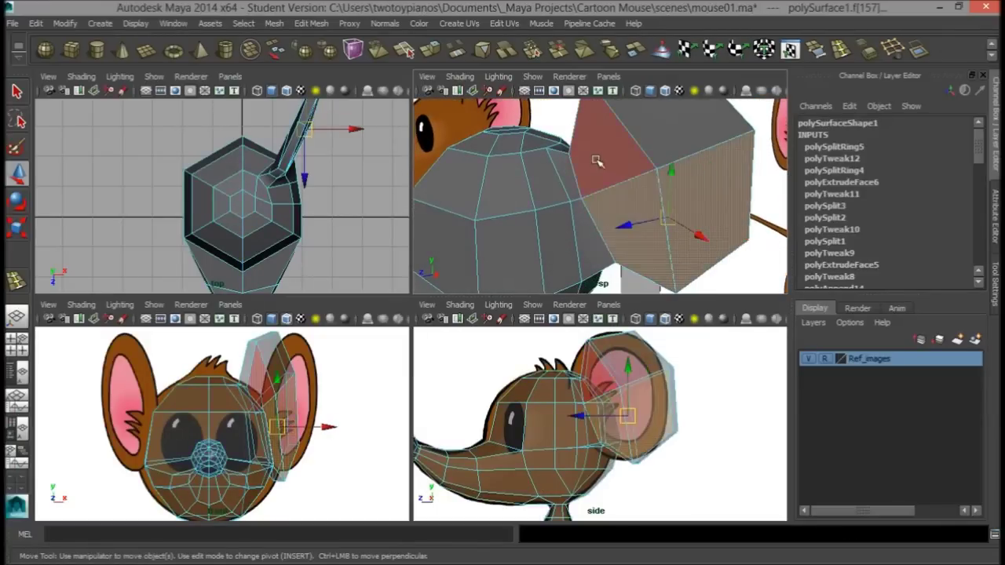
left_click(596, 159, "shift")
left_click(648, 125, "shift")
scroll(667, 184, "down", 4)
left_click_drag(668, 186, 657, 154, "alt")
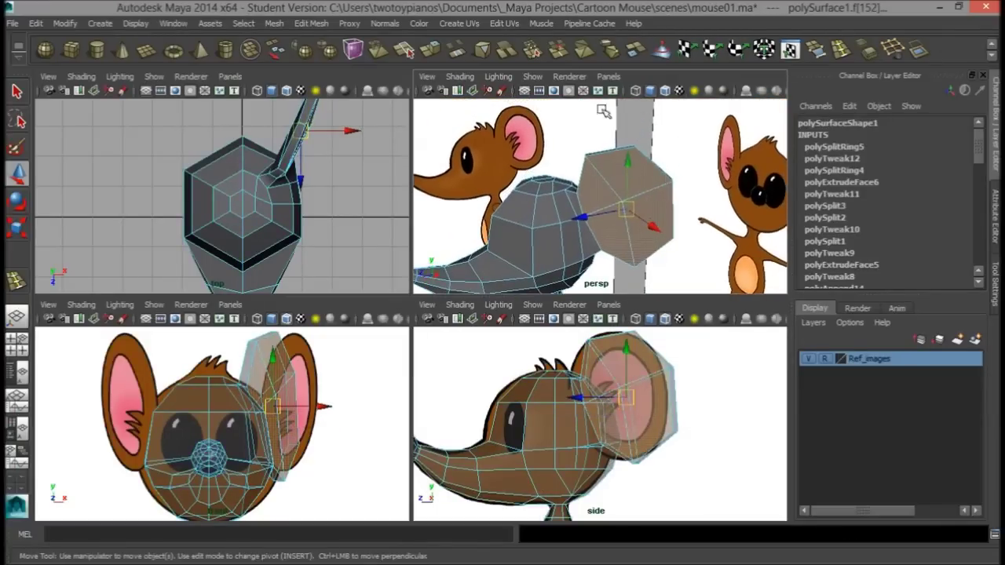
- Extrude the ear's four front faces and scale them inward to leave a thin rim around the ear
left_click(435, 49)
left_click_drag(651, 178, 532, 209, "alt")
right_click_drag(531, 208, 623, 222, "alt")
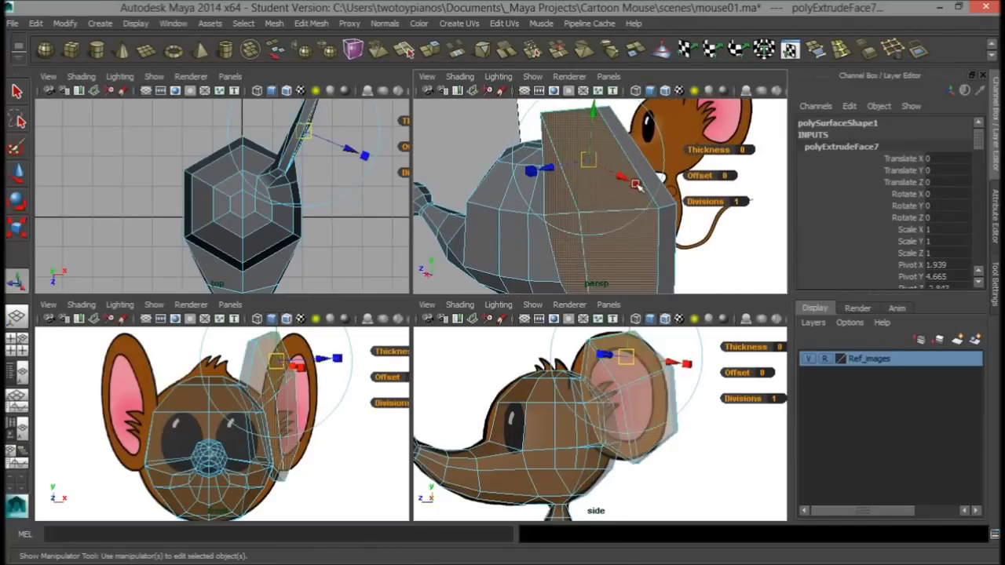
left_click_drag(636, 185, 645, 199, "alt")
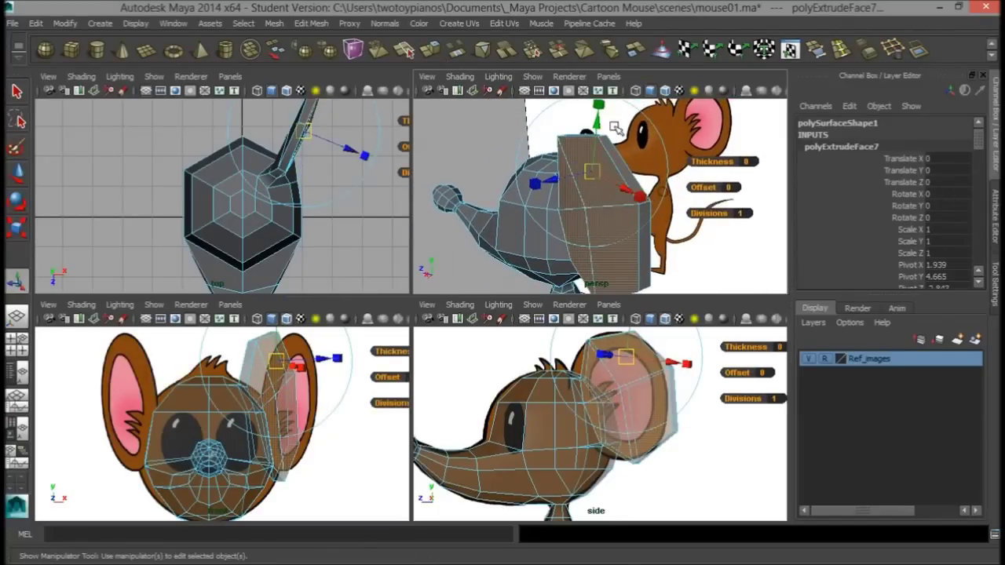
left_click(600, 106)
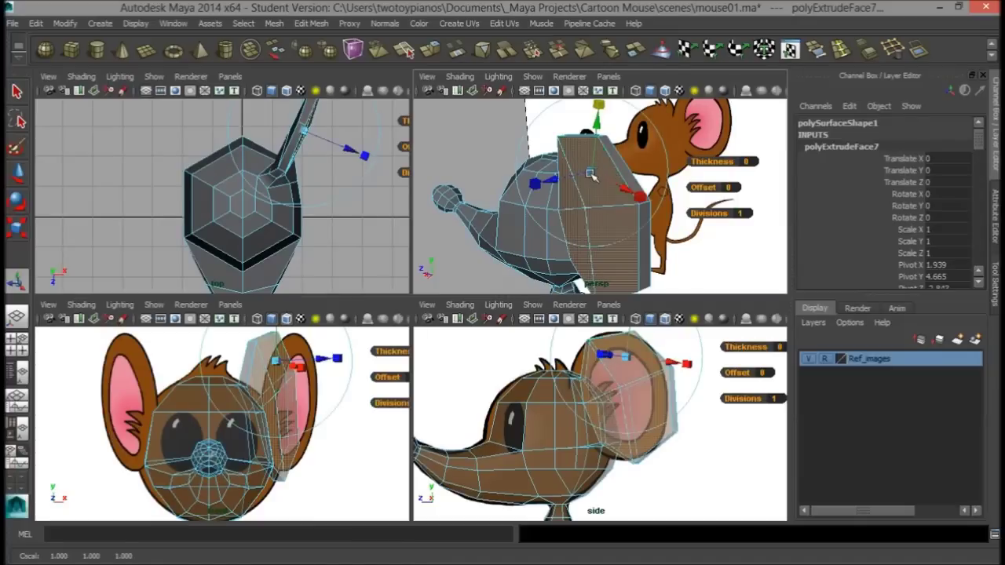
left_click_drag(592, 172, 640, 180)
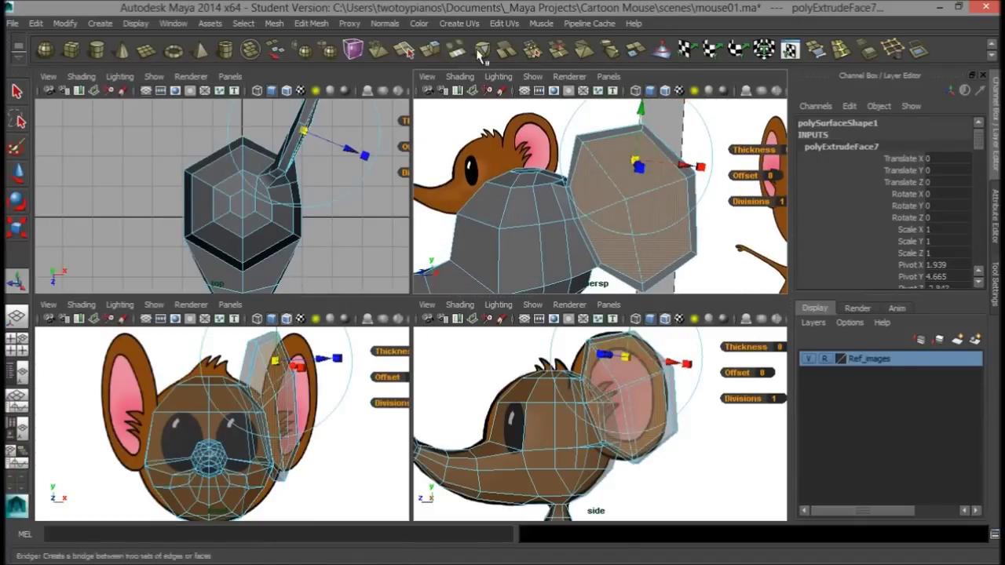
- Extrude the inset front faces again, push them back to recess the inner ear, and return to object mode
left_click(432, 51)
left_click_drag(628, 181, 550, 237, "alt")
right_click_drag(550, 240, 609, 222)
- Preview the mesh smoothed and examine the recessed inner ear and its rim
key("3")
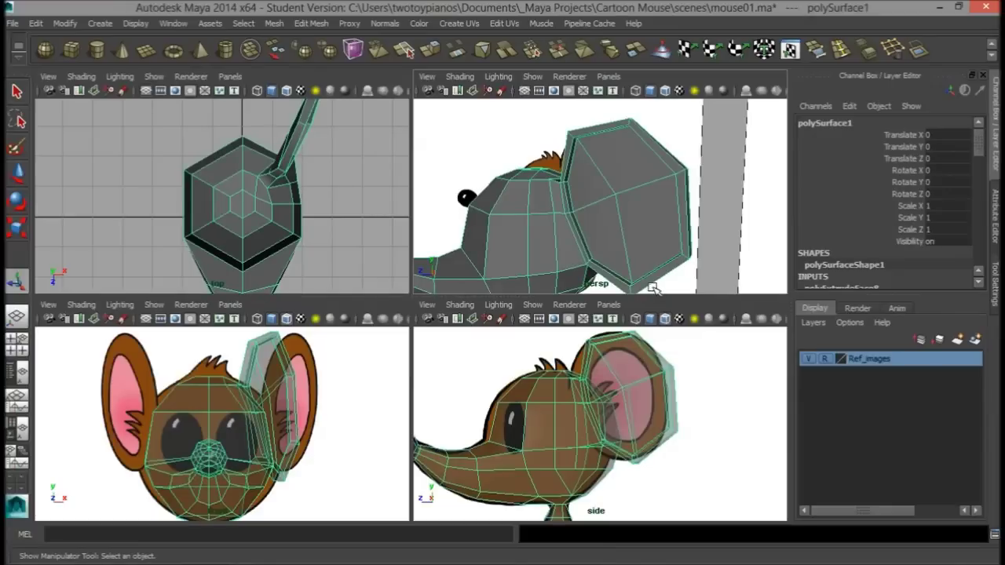
left_click(708, 197)
left_click_drag(680, 246, 563, 265, "alt")
left_click_drag(493, 272, 524, 265, "alt")
scroll(525, 266, "up", 4)
left_click(525, 251)
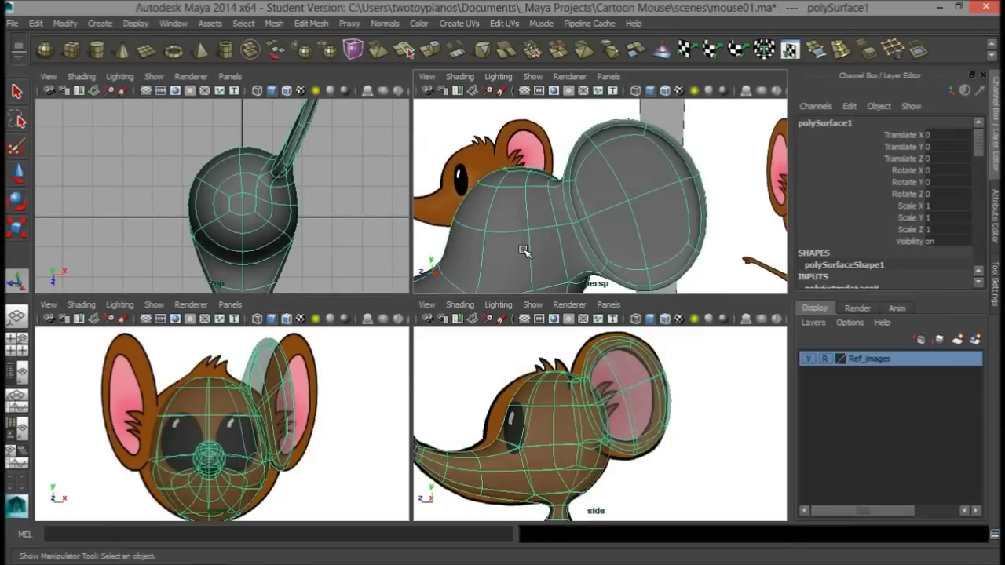
- Return to the unsmoothed mesh and extrude the two narrow inner rim faces nearest the head toward the ear's middle
key("1")
right_click_drag(525, 251, 610, 167, "alt")
mouse_move(646, 196)
middle_mouse_down("alt")
mouse_move(613, 211)
mouse_move(636, 201)
middle_mouse_up("alt")
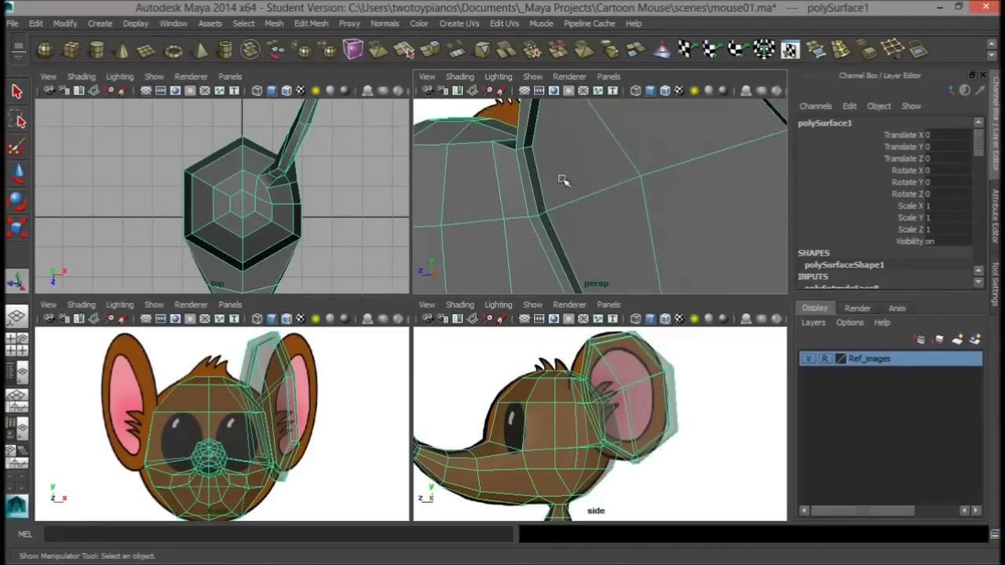
right_click_drag(538, 183, 540, 210)
left_click(542, 209)
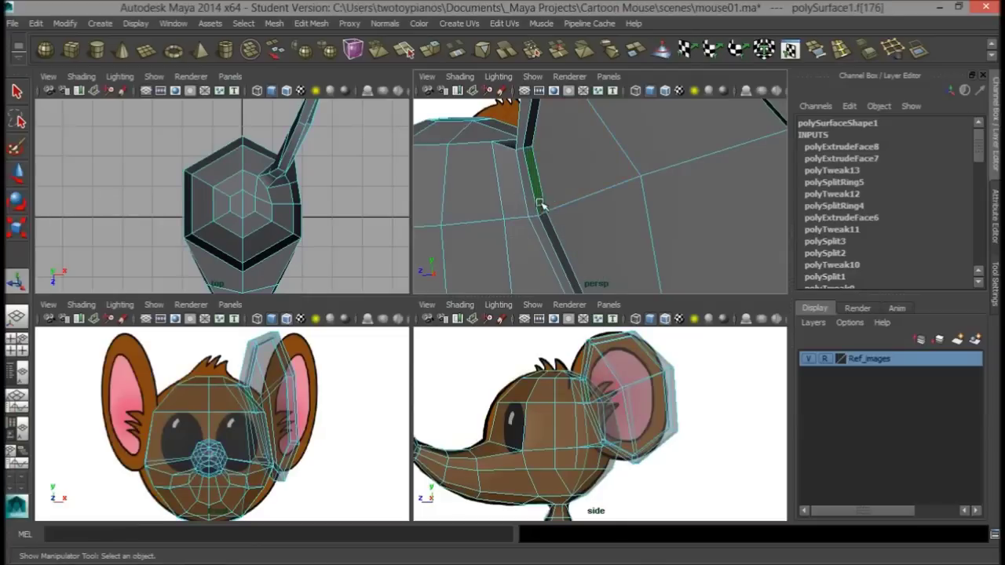
key("f")
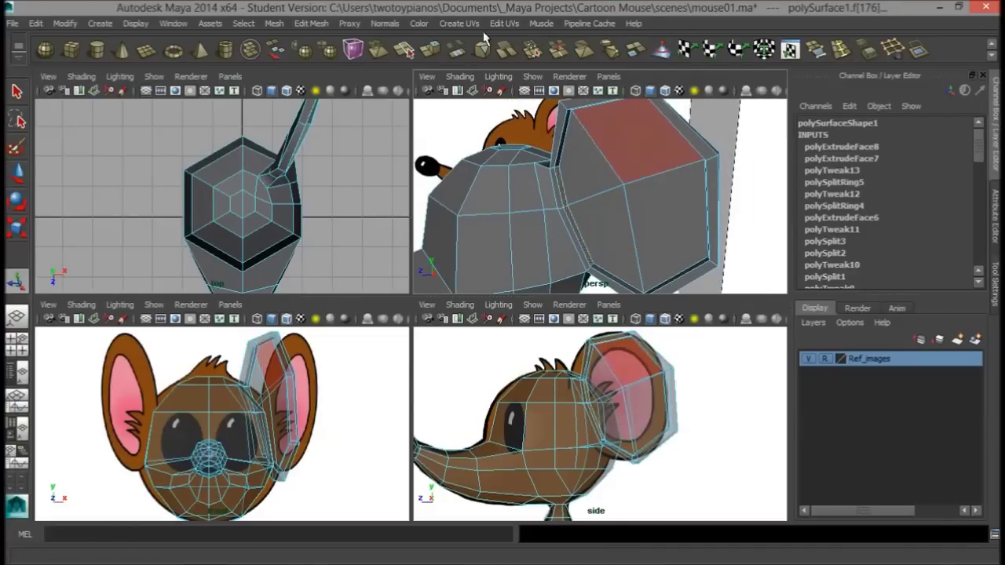
key("ctrl+e")
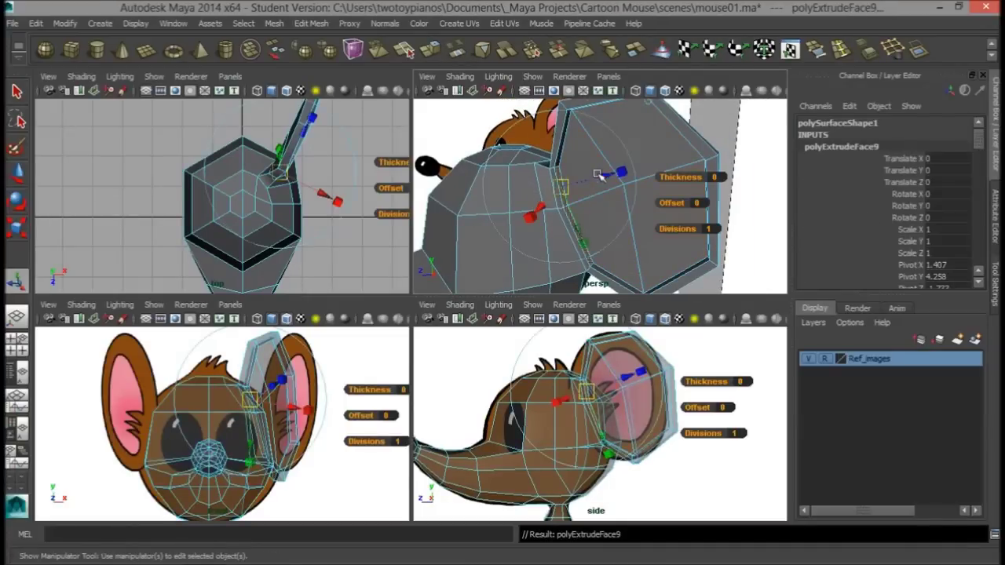
left_click_drag(599, 175, 672, 251, "alt")
middle_click_drag(499, 193, 534, 106, "alt")
left_click_drag(670, 142, 621, 187, "alt")
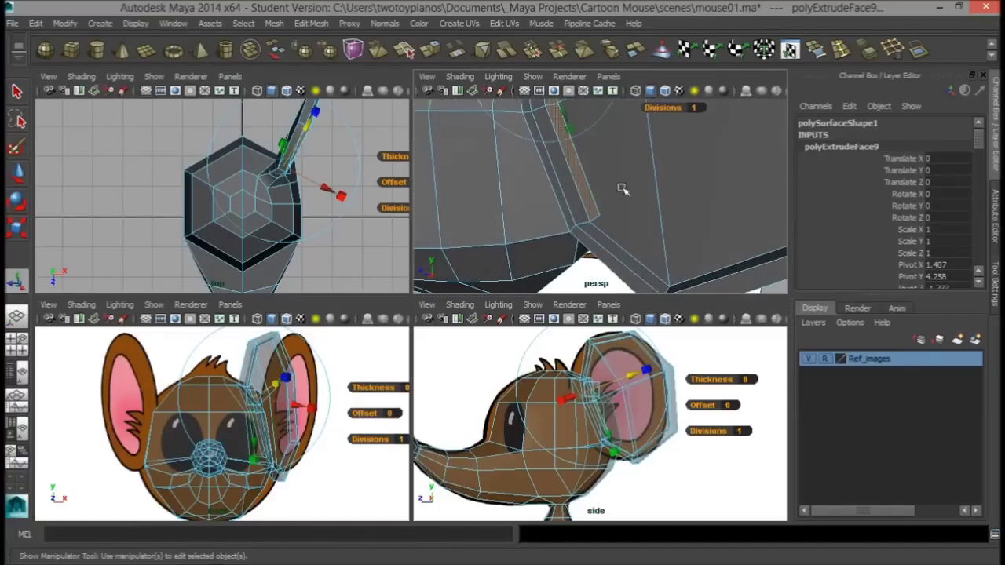
- Move the lower edge of the extruded rim strip up toward the strip's middle
right_click_drag(597, 216, 595, 193)
left_click(607, 223)
key("w")
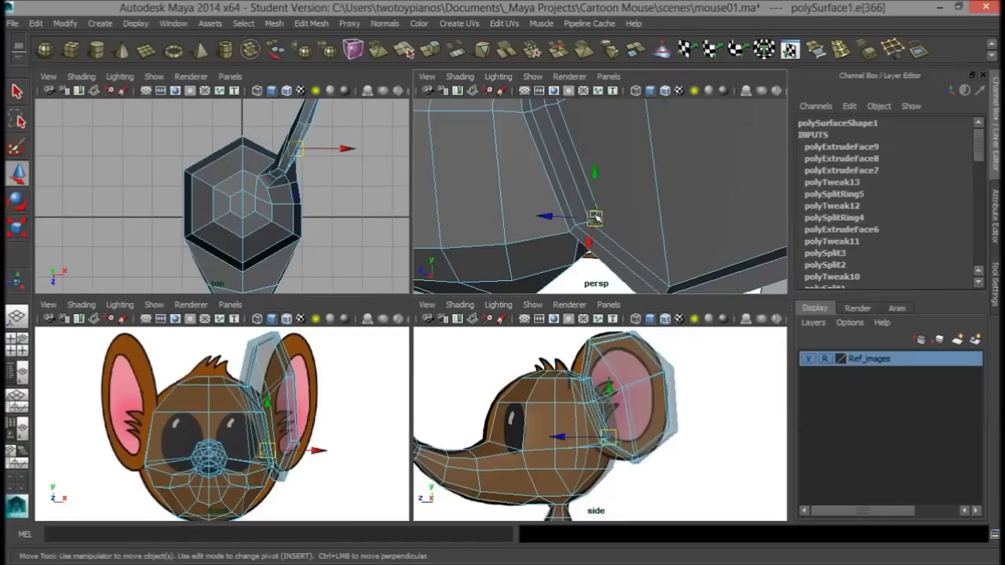
left_click_drag(596, 220, 584, 189)
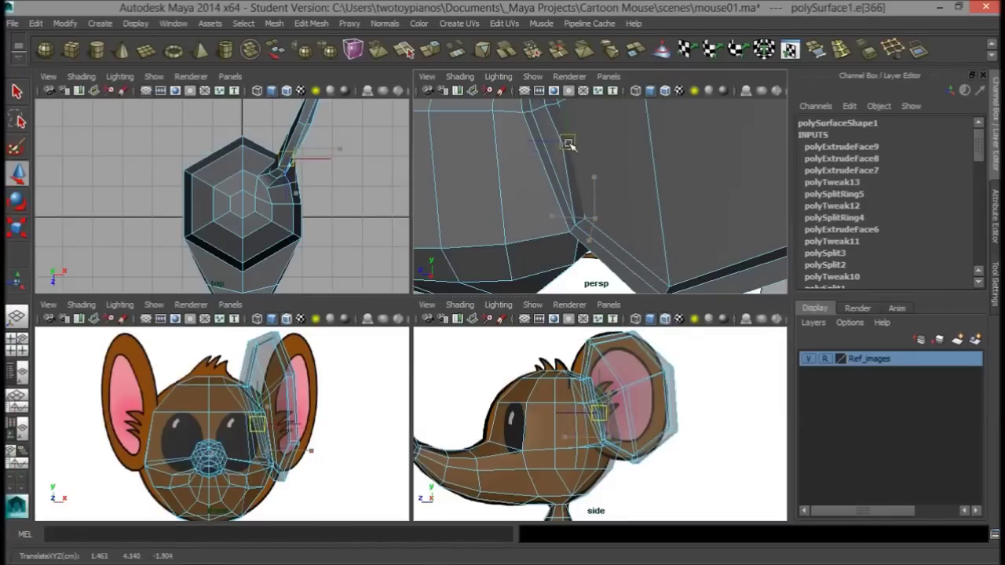
left_click_drag(614, 172, 636, 242, "alt")
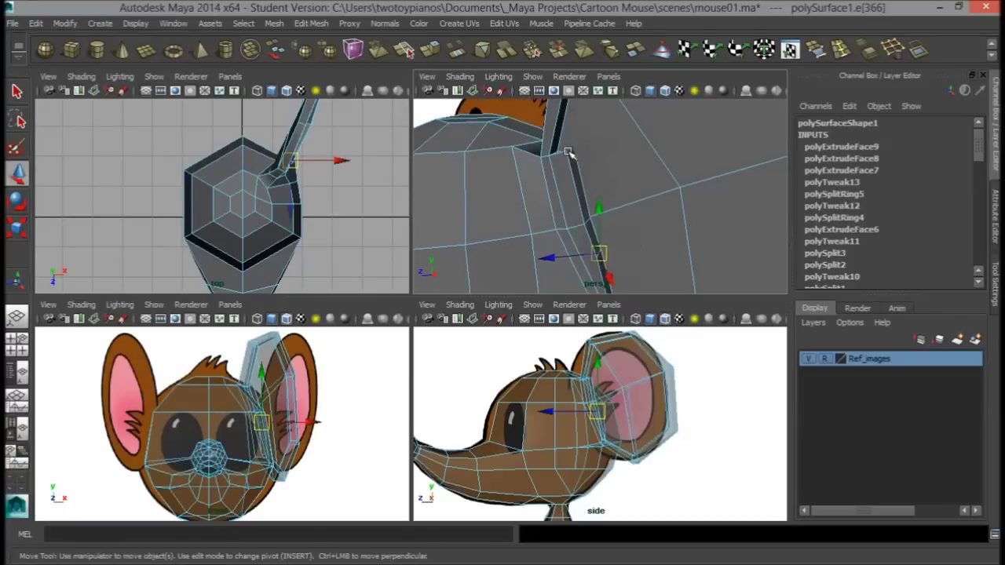
- Move the upper edge of the extruded rim strip inward toward the strip's middle edge
left_click_drag(582, 157, 553, 202, "alt")
left_click_drag(554, 158, 733, 153)
left_click_drag(633, 165, 633, 167)
left_click_drag(732, 202, 574, 179, "alt")
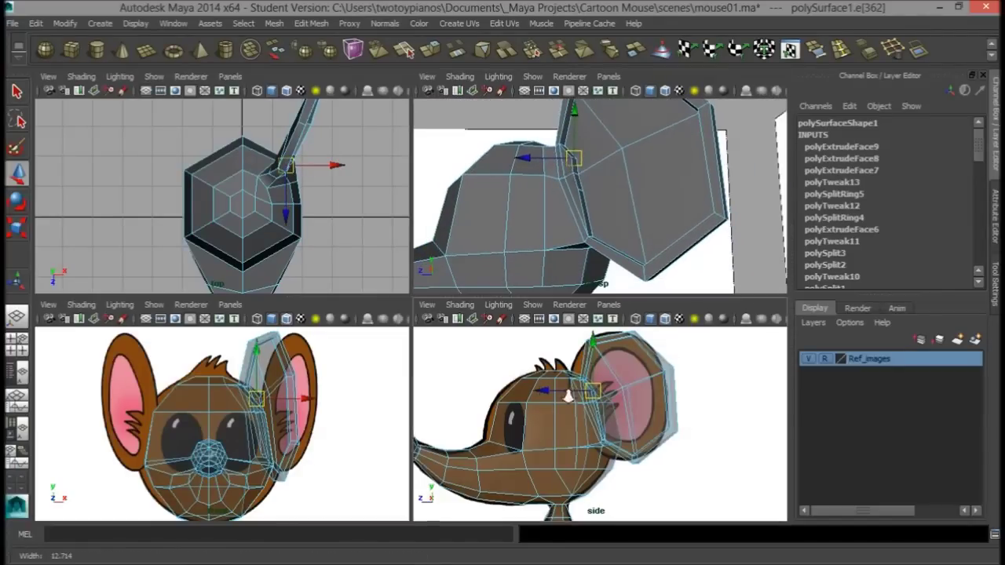
- Reposition the strip's lower edge at about X 1.587, Y 4.012, Z -1.923
right_click_drag(545, 390, 642, 377, "alt")
middle_click_drag(642, 377, 640, 418, "alt")
scroll(579, 224, "up", 10)
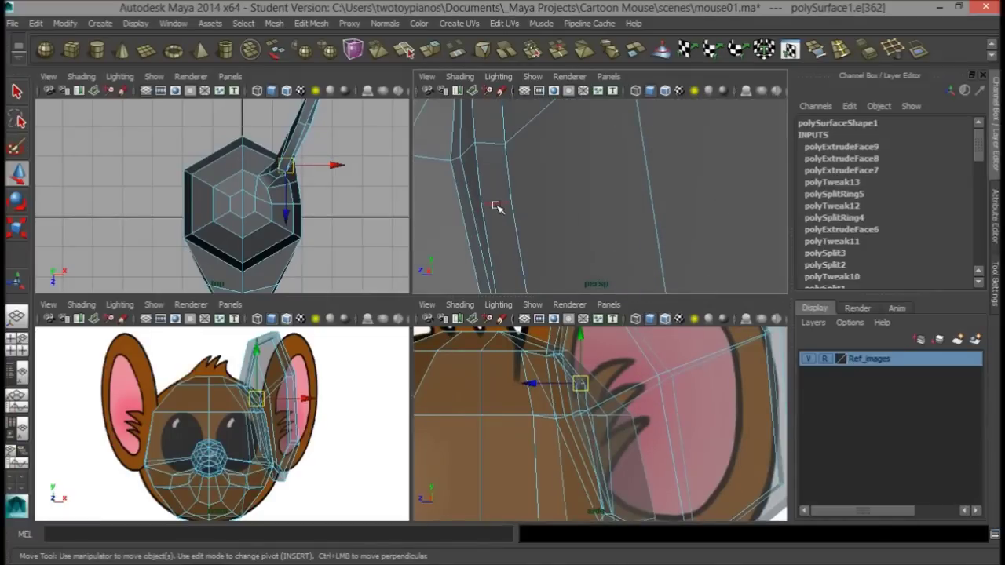
left_click(500, 209)
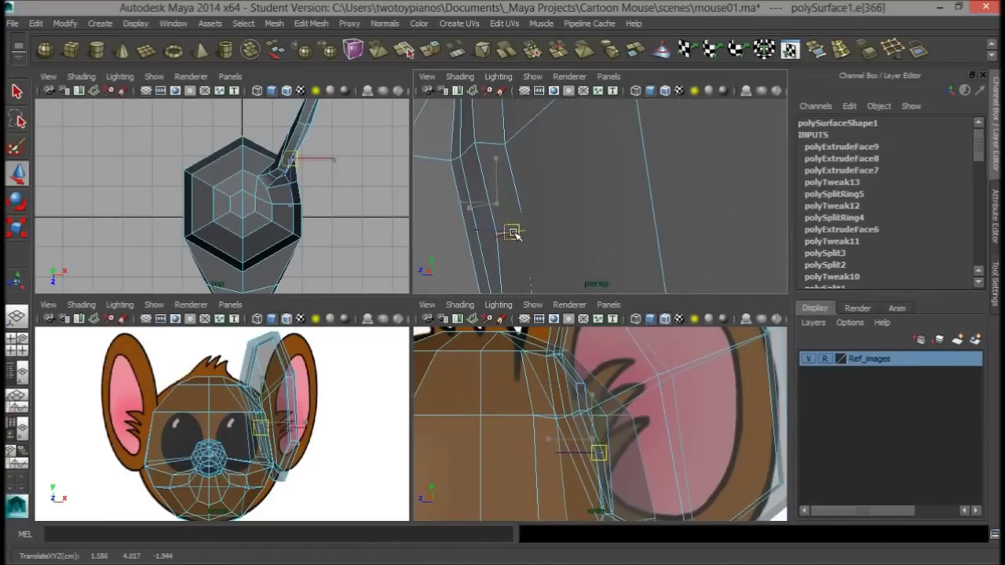
left_click_drag(549, 220, 500, 231, "alt")
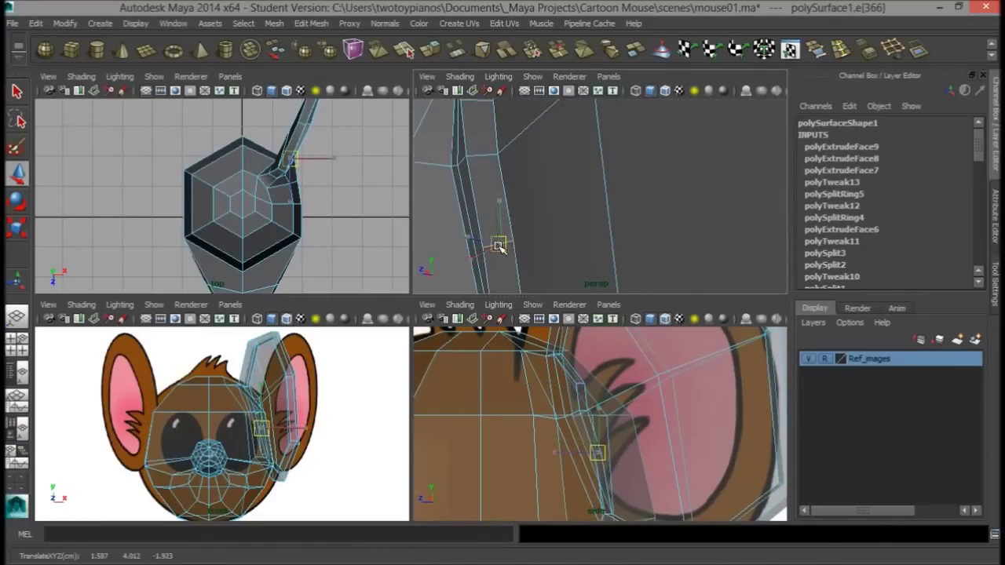
left_click_drag(605, 230, 589, 184, "alt")
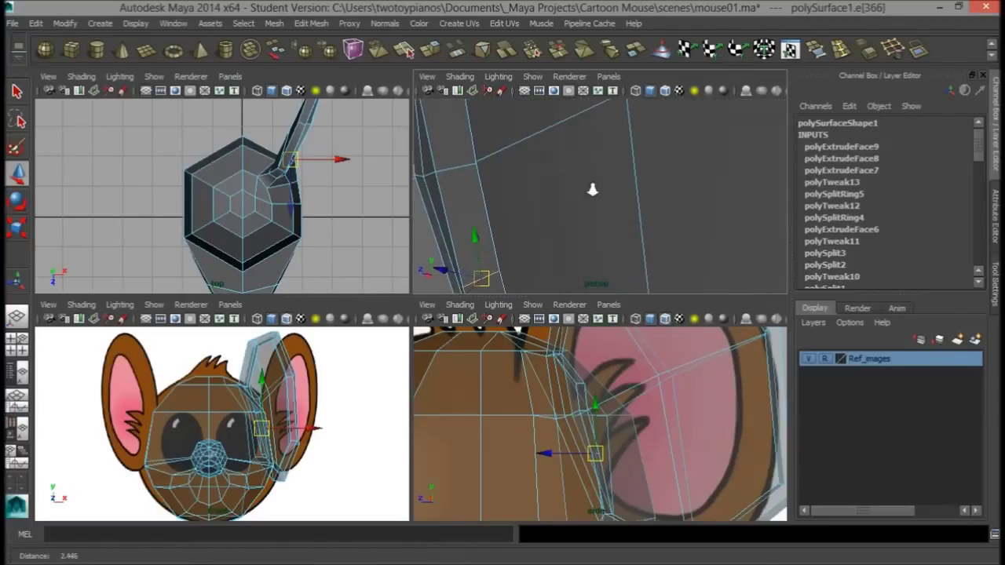
- Shift the strip's middle edge slightly toward the head
left_click(461, 167)
left_click_drag(460, 169, 449, 168)
scroll(525, 173, "down", 3)
left_click_drag(577, 177, 714, 166, "alt")
right_click_drag(714, 166, 646, 168, "alt")
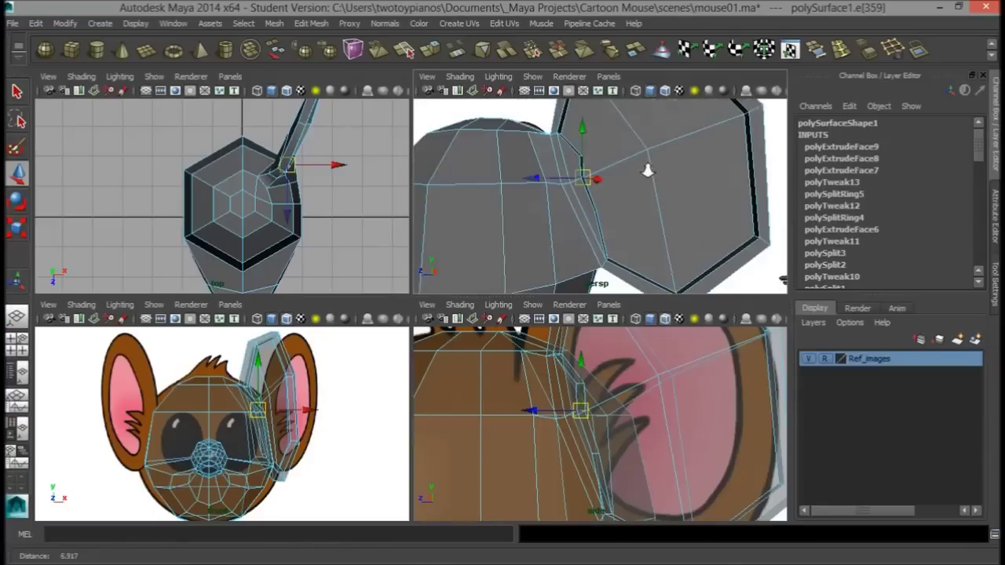
- Examine the shortened strip on the inner ear rim from several angles and distances
left_click_drag(646, 168, 680, 178, "alt")
right_click_drag(608, 178, 665, 184, "alt")
left_click_drag(666, 184, 573, 193, "alt")
right_click_drag(572, 194, 432, 165, "alt")
left_click_drag(472, 167, 550, 173, "alt")
right_click_drag(644, 161, 766, 153, "alt")
left_click_drag(589, 177, 676, 180, "alt")
right_click_drag(731, 176, 669, 182, "alt")
left_click_drag(668, 181, 589, 199, "alt")
- Extrude the strip's two front faces out over the inner ear and scale them to about 0.533
key("q")
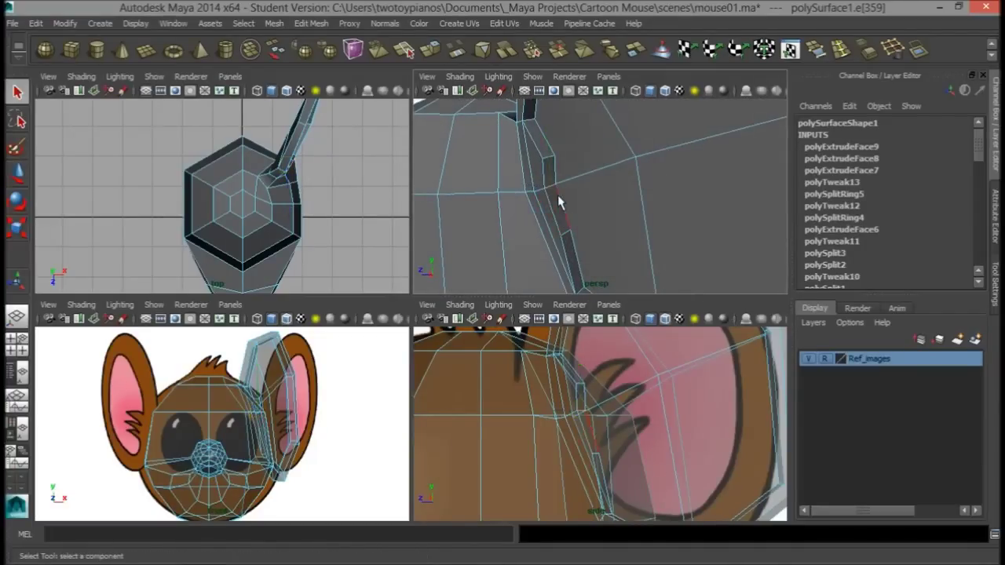
right_click_drag(554, 182, 557, 211)
left_click(674, 213)
left_click(439, 49)
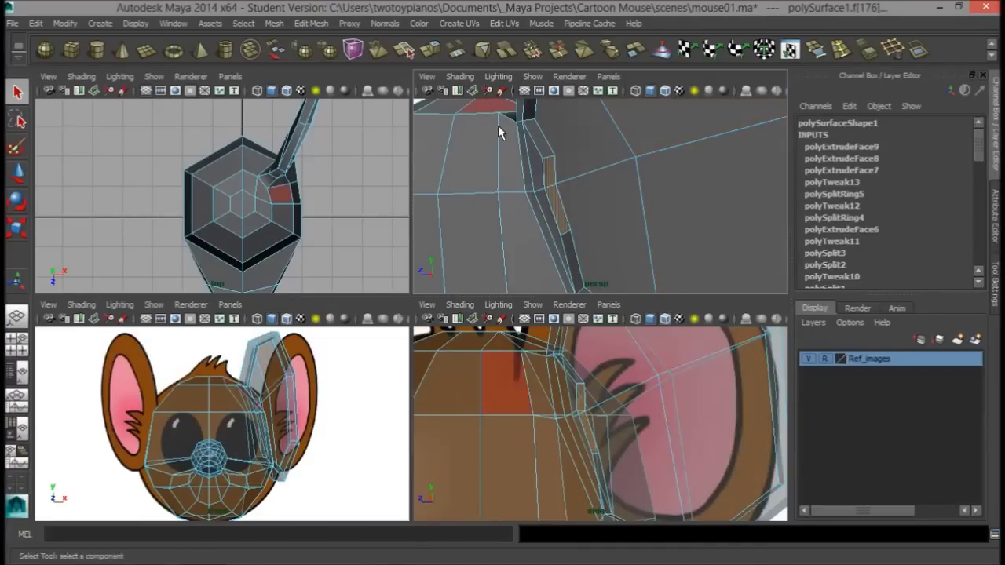
left_click_drag(577, 178, 620, 190)
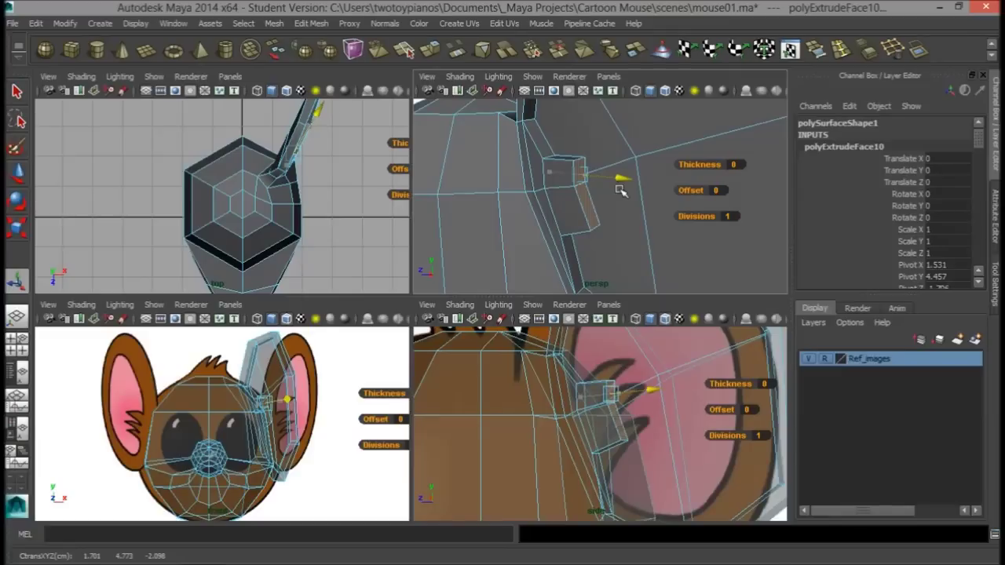
left_click(591, 216)
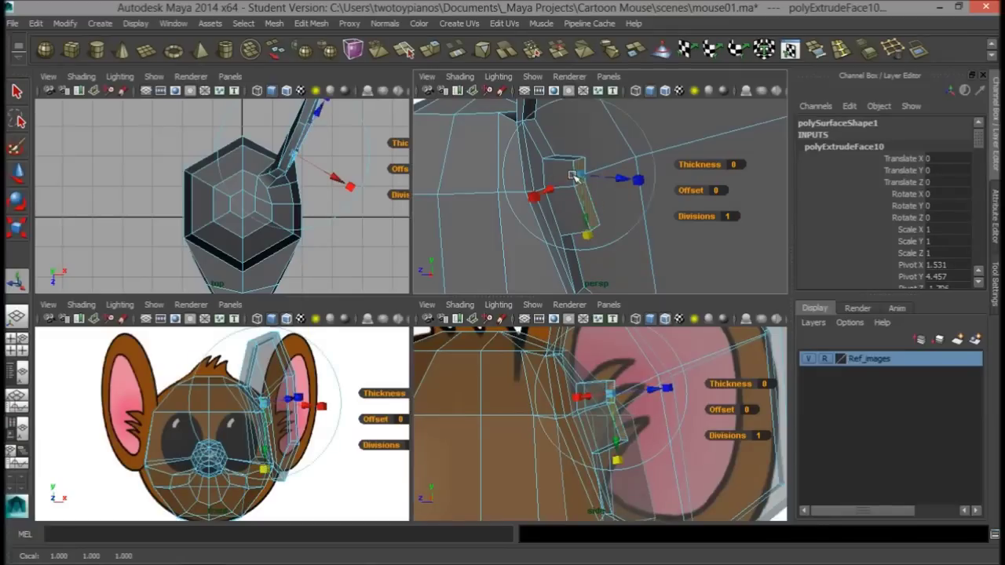
left_click_drag(580, 179, 572, 180)
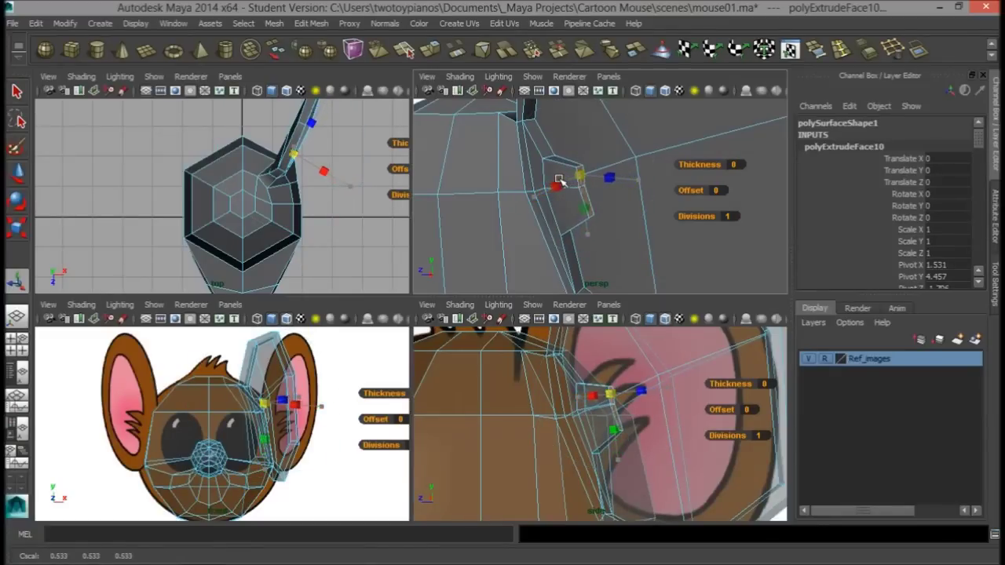
left_click(559, 180)
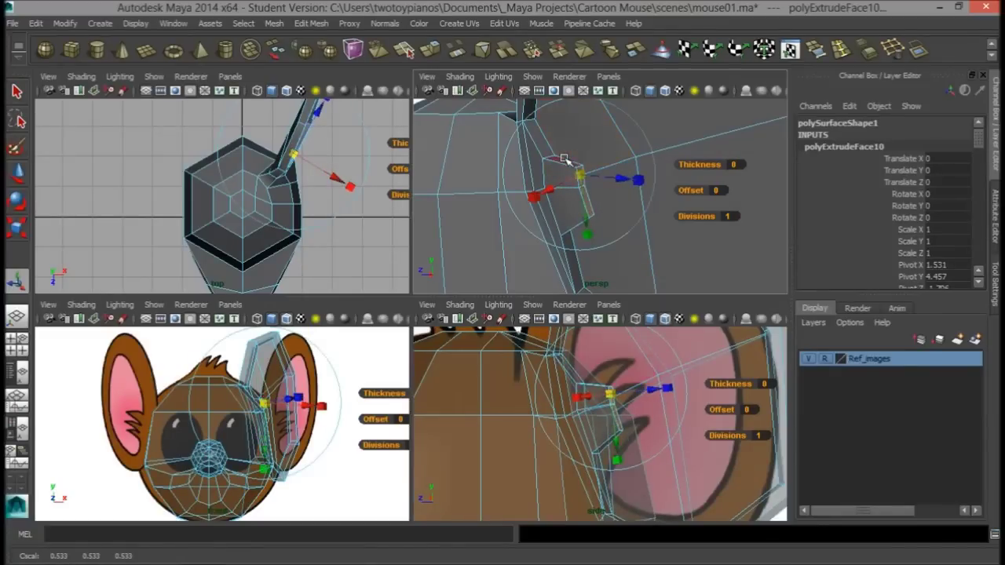
- Extrude the upper and lower faces of the tuft base outward and scale them to about 0.467 as two spikes
left_click(564, 159)
left_click_drag(583, 242, 581, 92, "alt")
left_click(567, 193, "shift")
left_click(439, 51)
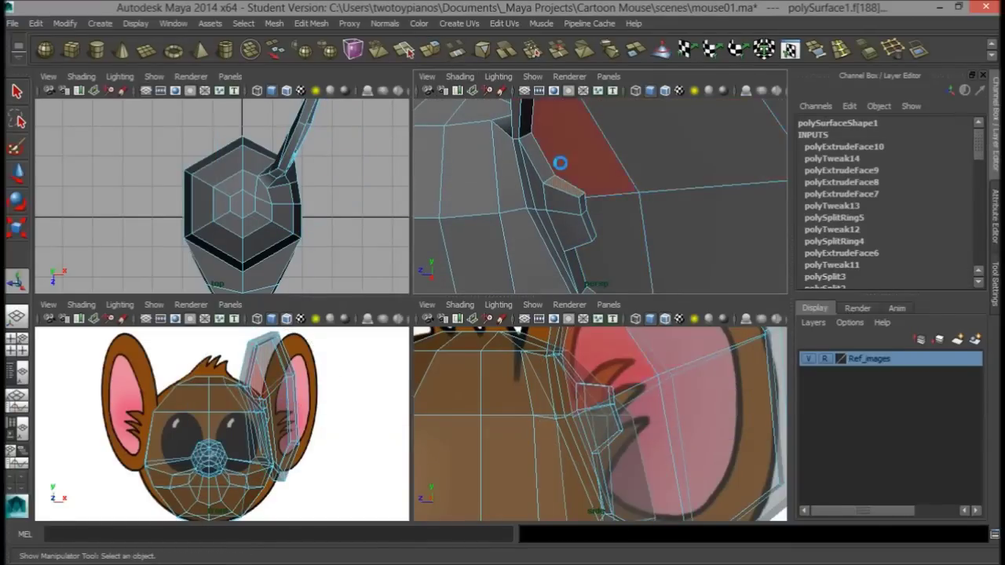
left_click_drag(569, 153, 578, 104)
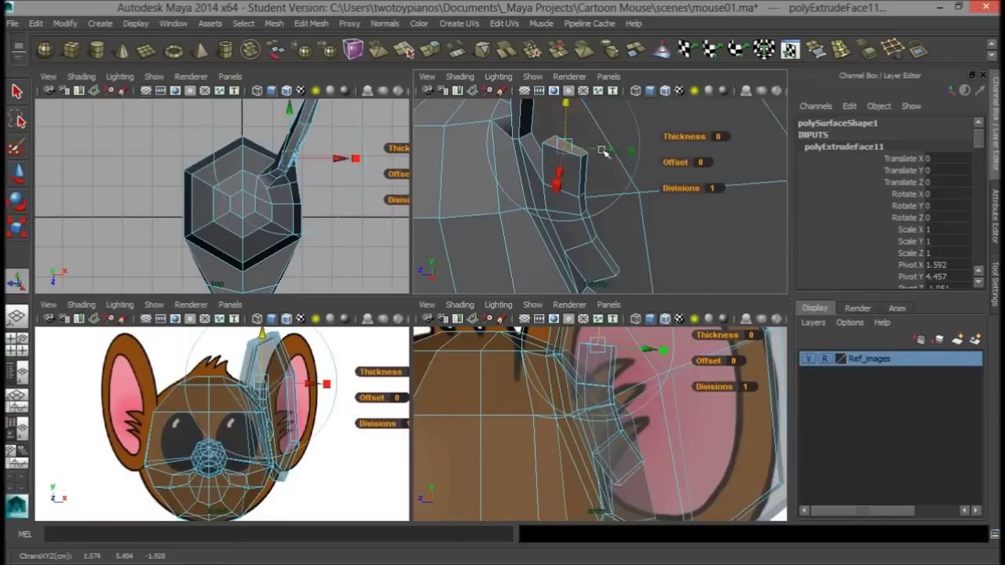
left_click_drag(570, 146, 543, 144)
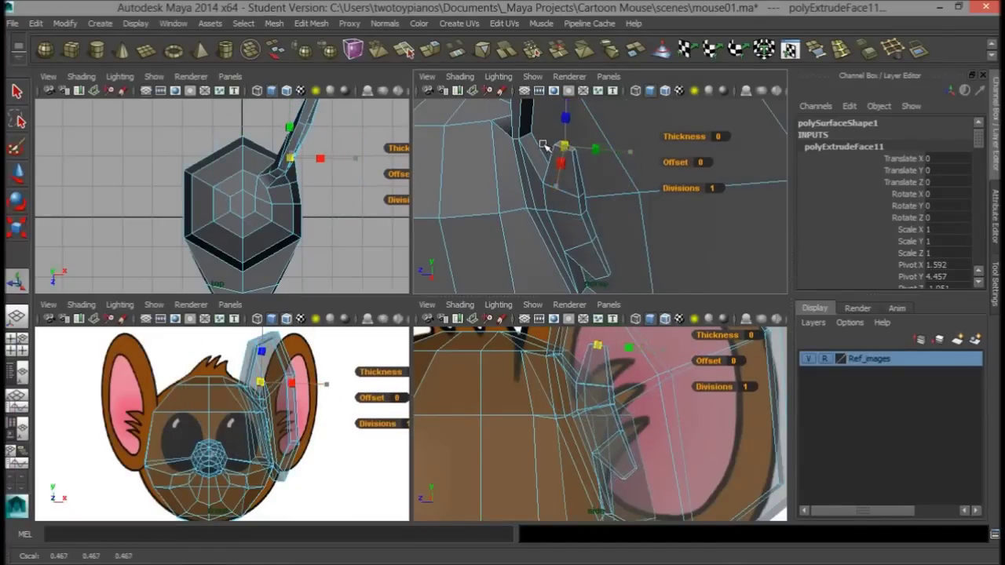
- Extrude the two faces between the spikes toward the ear's middle to form a central spike
left_click(585, 208)
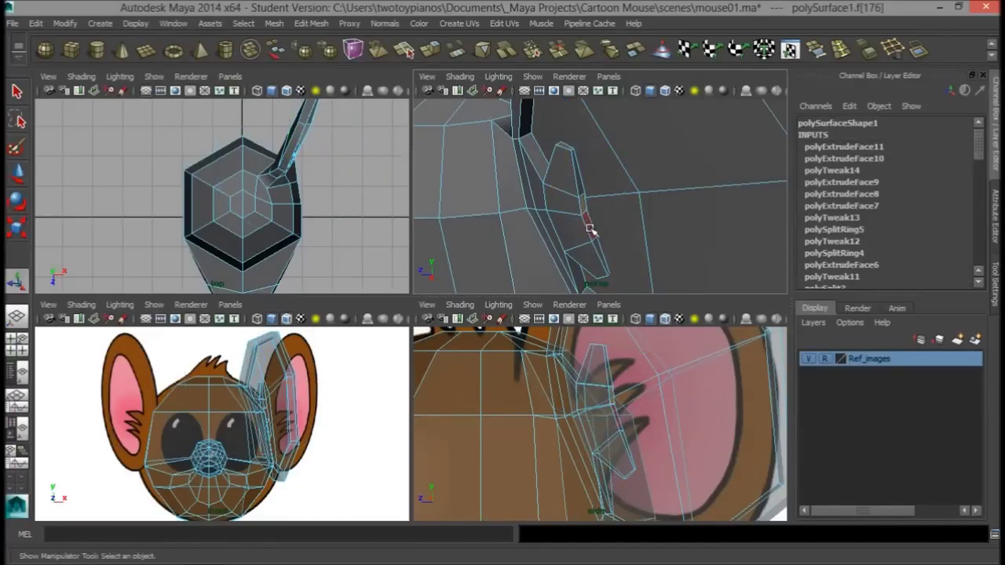
left_click(429, 51)
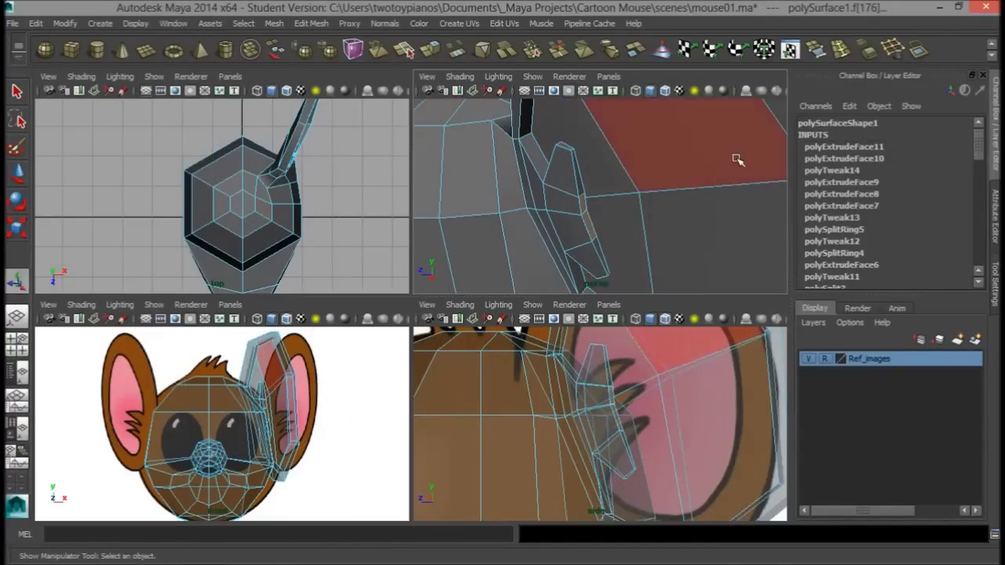
left_click_drag(628, 214, 661, 196)
left_click_drag(650, 151, 579, 168, "alt")
- Move the upper spike's tip toward the ear's middle and raise the lower spike's tip
left_click(577, 171)
key("w")
left_click_drag(583, 182, 665, 153)
middle_click_drag(664, 152, 556, 189, "alt")
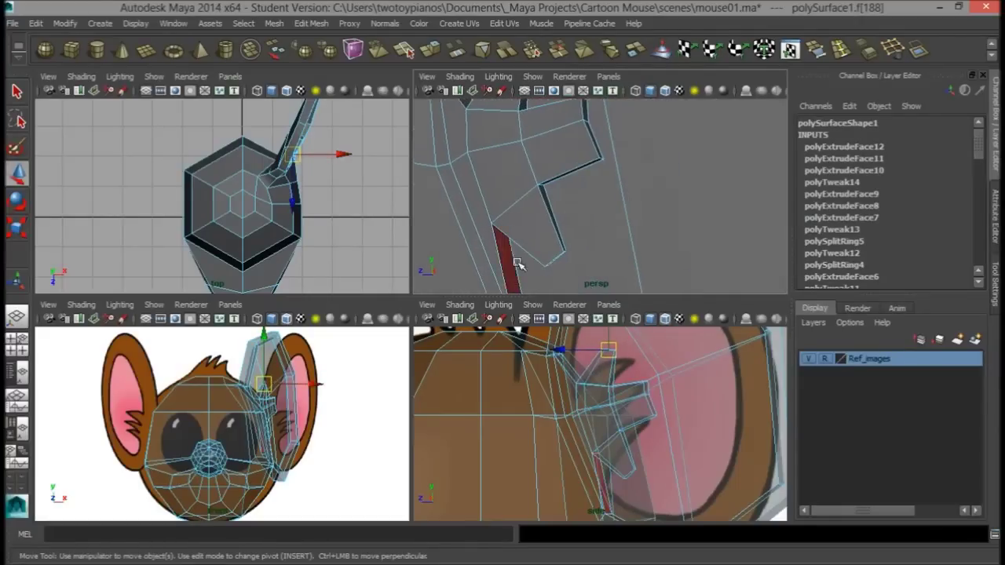
left_click_drag(608, 267, 532, 206, "alt")
left_click(519, 226)
- Scale down the two faces at the central spike's tip to make it more pointed
left_click(534, 200)
left_click(522, 175, "shift")
key("r")
left_click_drag(533, 193, 696, 209)
right_click_drag(696, 209, 594, 197, "alt")
left_click_drag(594, 197, 590, 231, "alt")
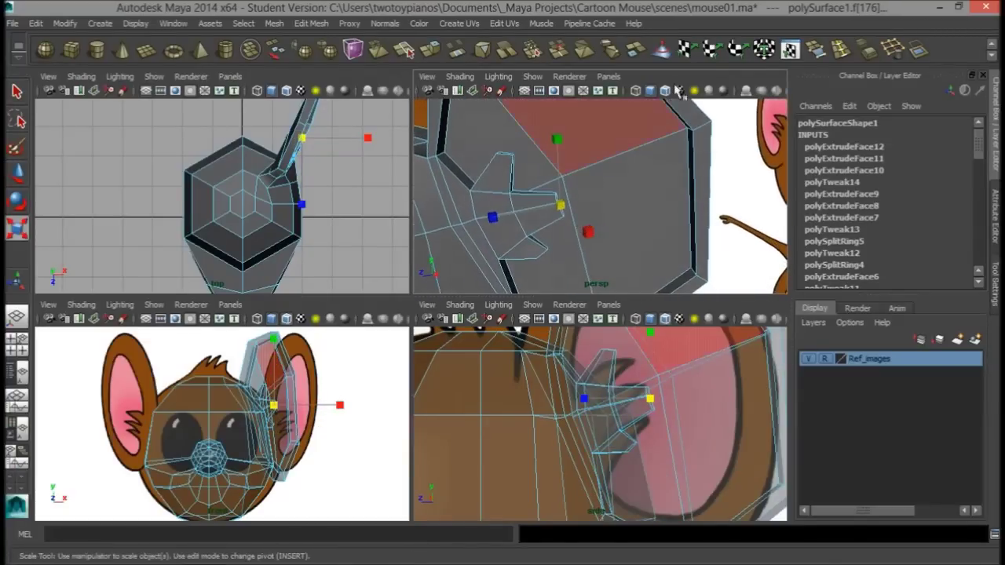
- Insert an edge loop across each of the three fur spikes inside the ear and leave the tool
left_click(841, 50)
left_click_drag(511, 183, 535, 201)
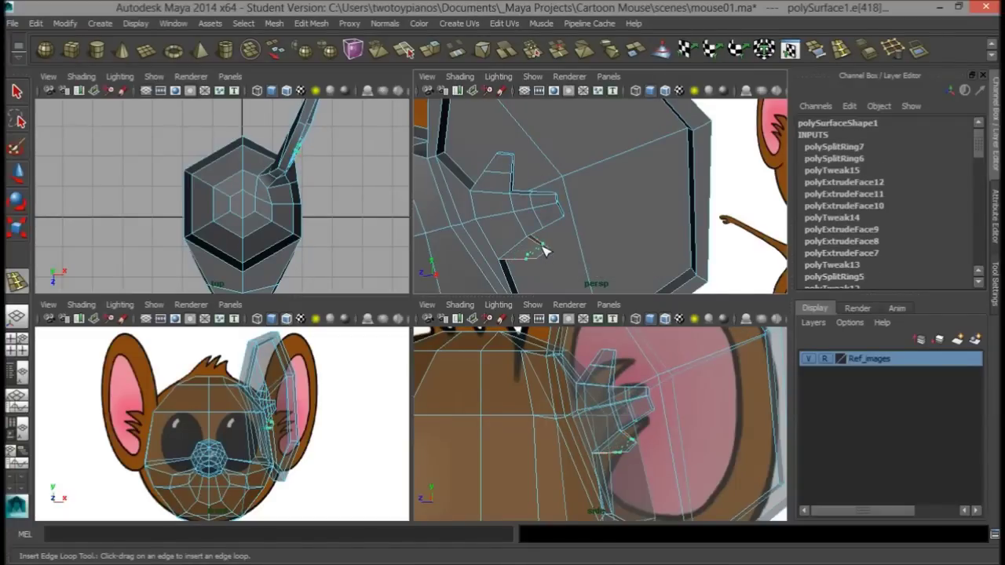
left_click_drag(543, 246, 539, 246)
right_click_drag(455, 244, 545, 242, "alt")
middle_click_drag(571, 240, 677, 169, "alt")
left_click_drag(634, 170, 560, 207, "alt")
key("q")
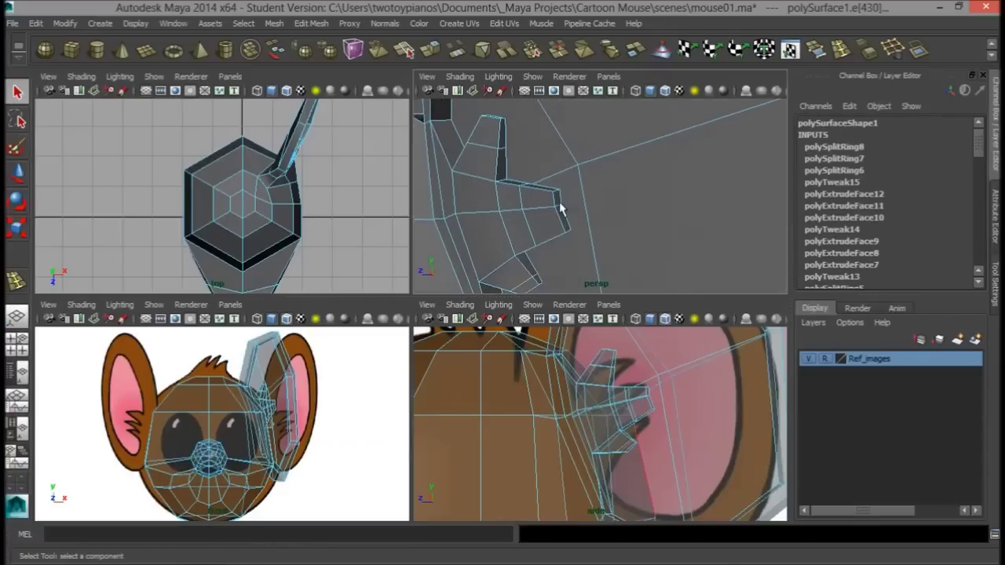
- Scale the face at the central fur spike's tip down to about 0.716 and lower it slightly
right_click(556, 203)
left_click(558, 236)
left_click(590, 222)
key("r")
middle_click_drag(589, 222, 562, 220)
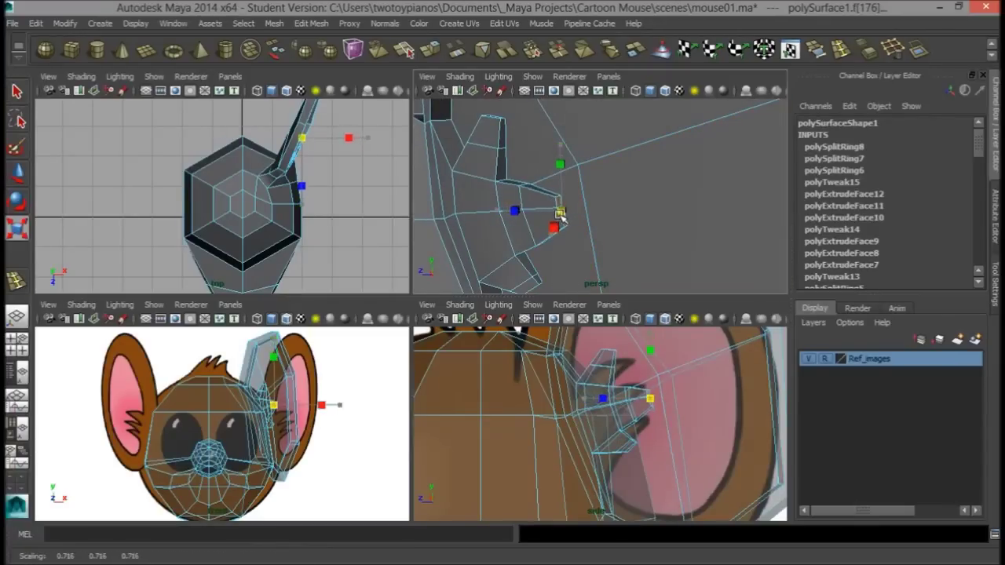
key("w")
left_click_drag(562, 171, 564, 184)
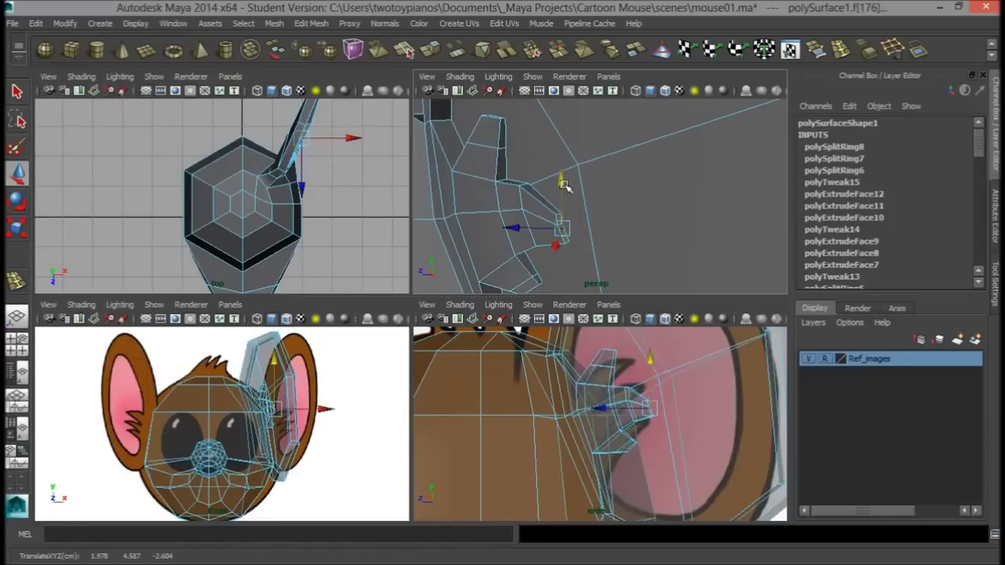
- Shift the upper spike's tip toward the ear's middle, and lower and shrink the lower spike's tip face
left_click_drag(502, 130, 494, 185, "alt")
left_click(487, 201)
left_click_drag(498, 211, 651, 175, "alt")
left_click(523, 198)
right_click_drag(651, 176, 655, 171, "alt")
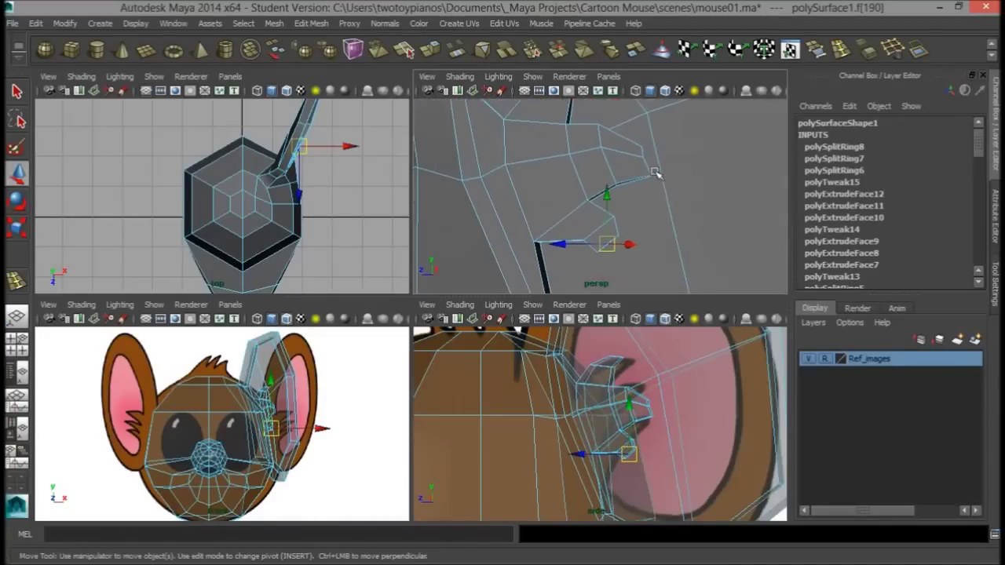
left_click_drag(607, 244, 611, 262)
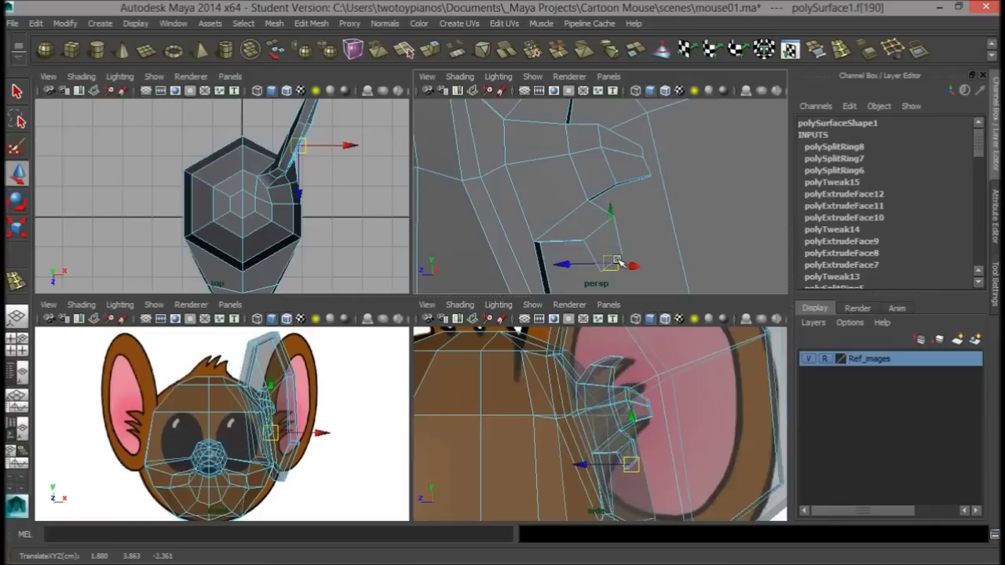
key("r")
left_click_drag(611, 264, 602, 266)
- Select the whole head mesh and display it in smooth preview
scroll(635, 188, "down", 5)
left_click_drag(635, 188, 643, 218, "alt")
scroll(664, 187, "down", 2)
middle_click_drag(647, 180, 615, 163, "alt")
right_click_drag(615, 163, 600, 163, "alt")
left_click_drag(642, 191, 598, 208, "alt")
left_click(598, 209)
left_click_drag(554, 167, 671, 182, "alt")
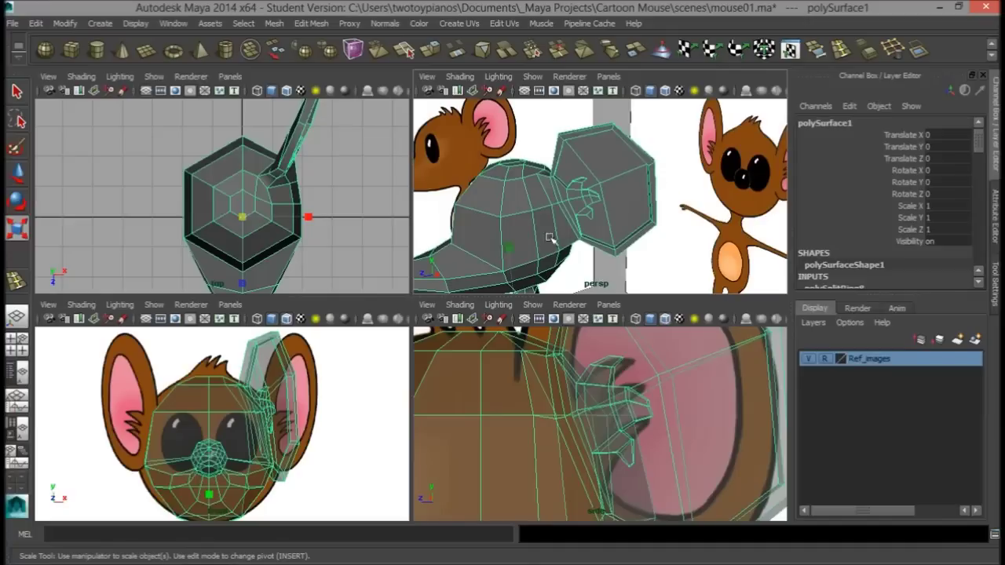
key("3")
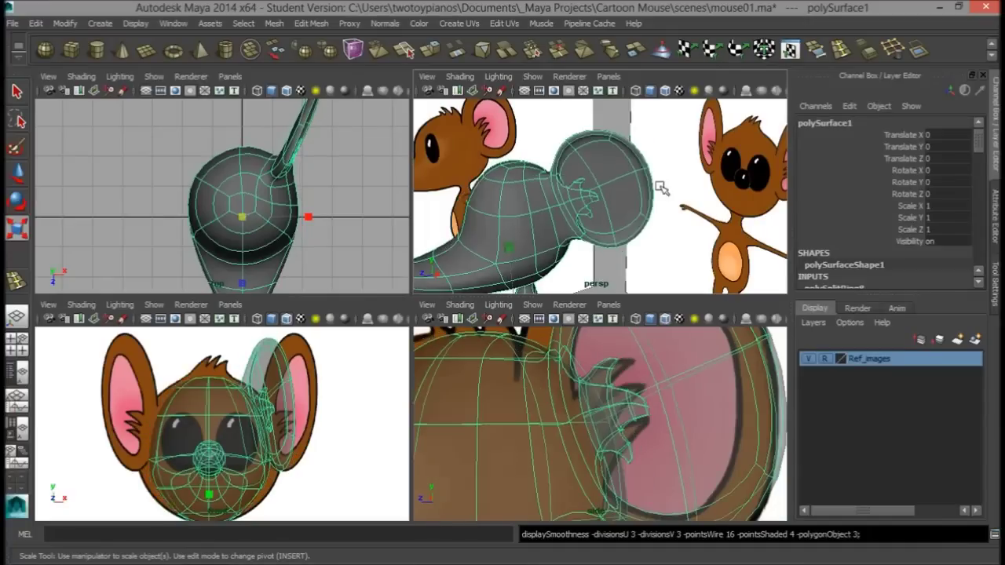
- Examine the smoothed ear and its fur tuft from several angles and return the mesh to unsmoothed display
scroll(603, 194, "up", 3)
left_click(723, 190)
right_click_drag(724, 182, 613, 155, "alt")
left_click_drag(613, 155, 668, 163, "alt")
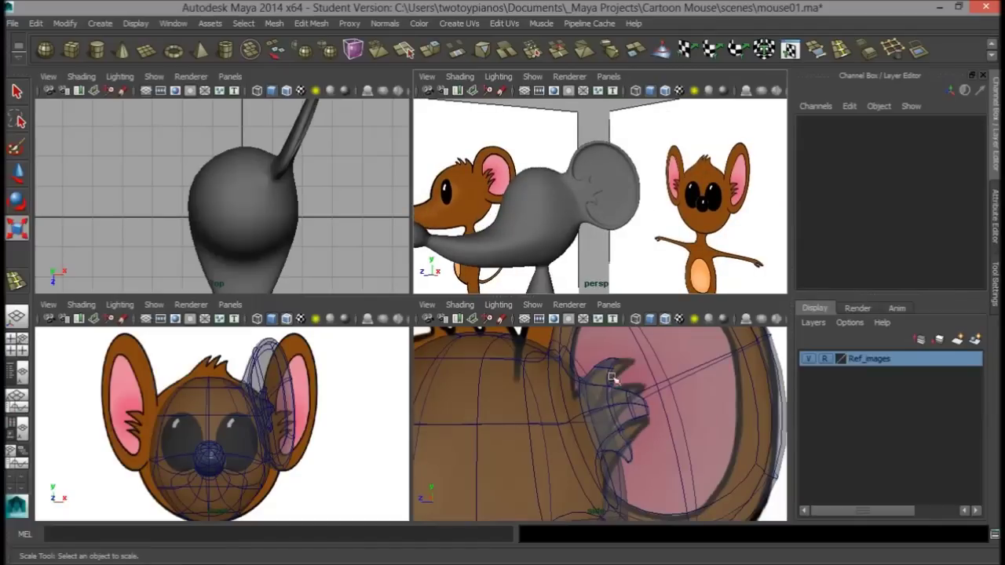
right_click_drag(642, 180, 621, 196, "alt")
left_click_drag(620, 196, 667, 242, "alt")
right_click_drag(667, 243, 673, 205, "alt")
left_click_drag(673, 205, 593, 220, "alt")
left_click(554, 197)
key("1")
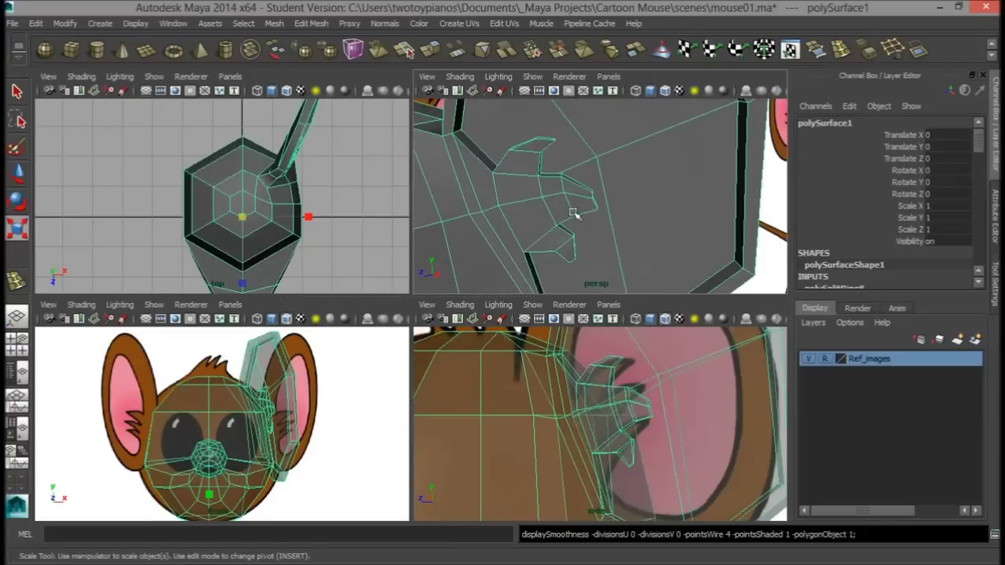
- Maximize the perspective view and pull the middle edge of the central spike's tip outward to sharpen the point
right_click_drag(574, 213, 604, 217, "alt")
middle_click_drag(604, 218, 553, 197, "alt")
right_click_drag(552, 198, 588, 198)
right_click_drag(491, 197, 492, 161)
key("space")
left_click_drag(329, 250, 483, 275, "alt")
key("r")
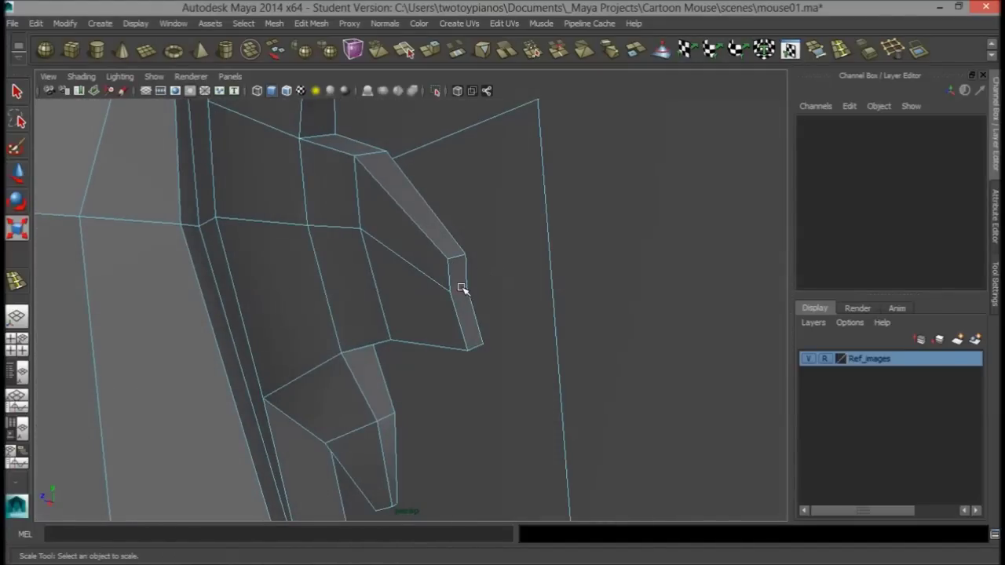
left_click(460, 288)
key("w")
left_click_drag(482, 298, 621, 245, "alt")
left_click_drag(270, 291, 256, 288)
left_click_drag(416, 228, 516, 225, "alt")
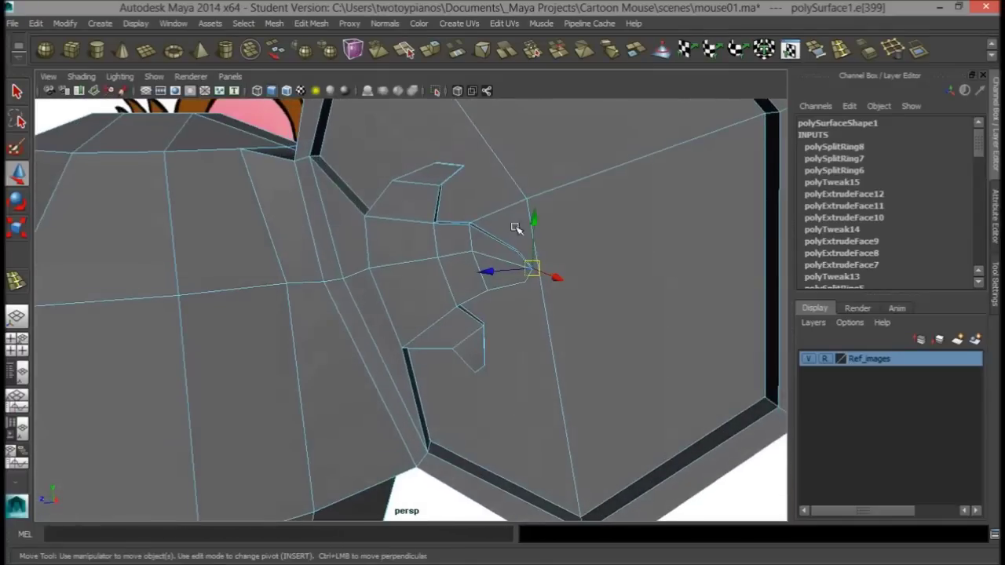
- Return to object selection, display the head mesh smoothed and examine the whole model against the reference images
right_click_drag(486, 230, 247, 197)
middle_click_drag(383, 216, 398, 186, "alt")
left_click_drag(398, 185, 491, 307, "alt")
key("3")
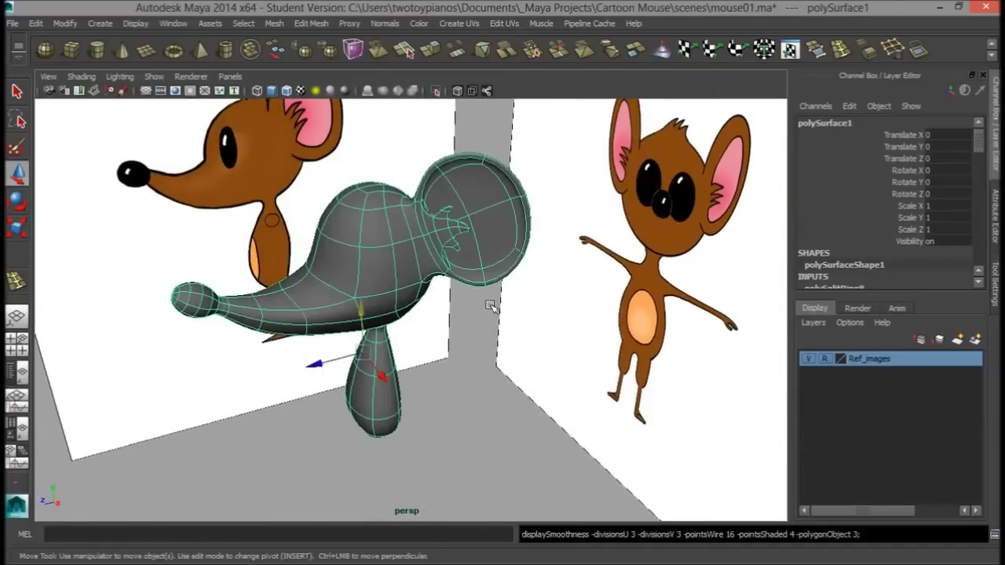
left_click(489, 345)
left_click_drag(489, 348, 520, 328, "alt")
mouse_move(521, 328)
middle_mouse_down("alt")
mouse_move(491, 354)
mouse_move(517, 345)
middle_mouse_up("alt")
left_click_drag(521, 346, 495, 325, "alt")
scroll(532, 327, "down", 1)
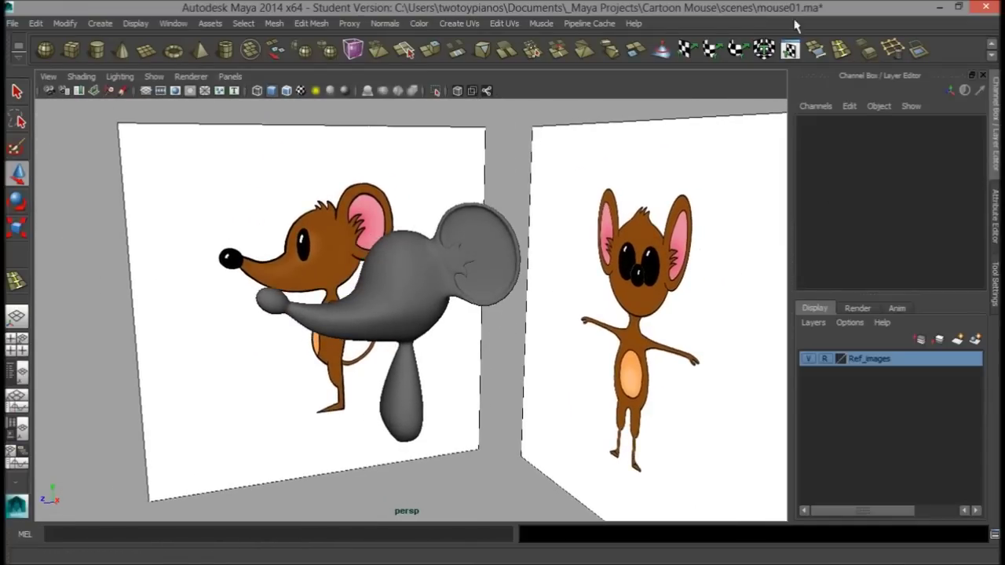